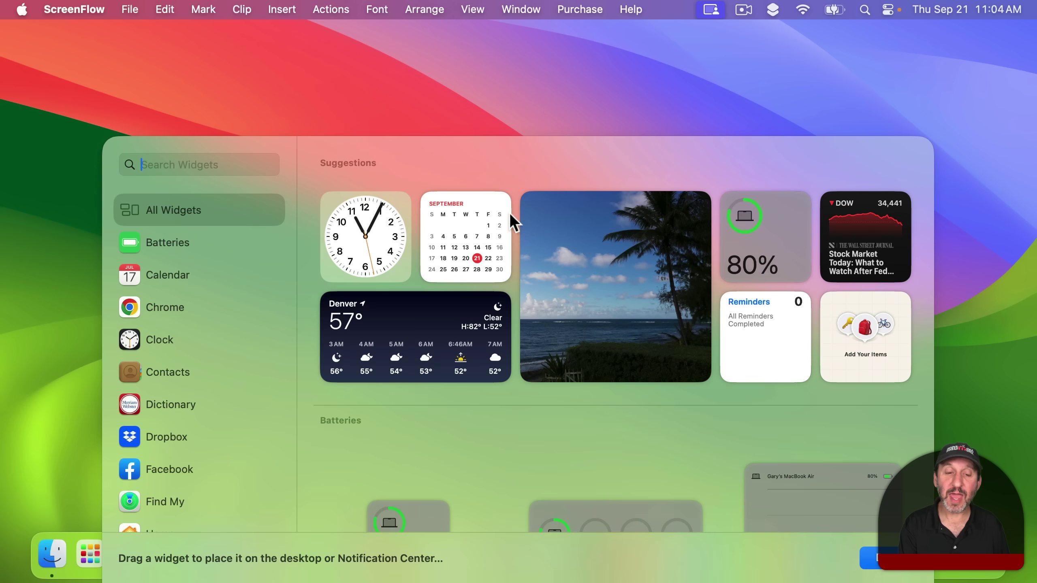
# Step: Place the analog Clock widget in the desktop's upper-left corner, close the widget gallery, and remove the Clock widget again
pyautogui.moveTo(727, 362)
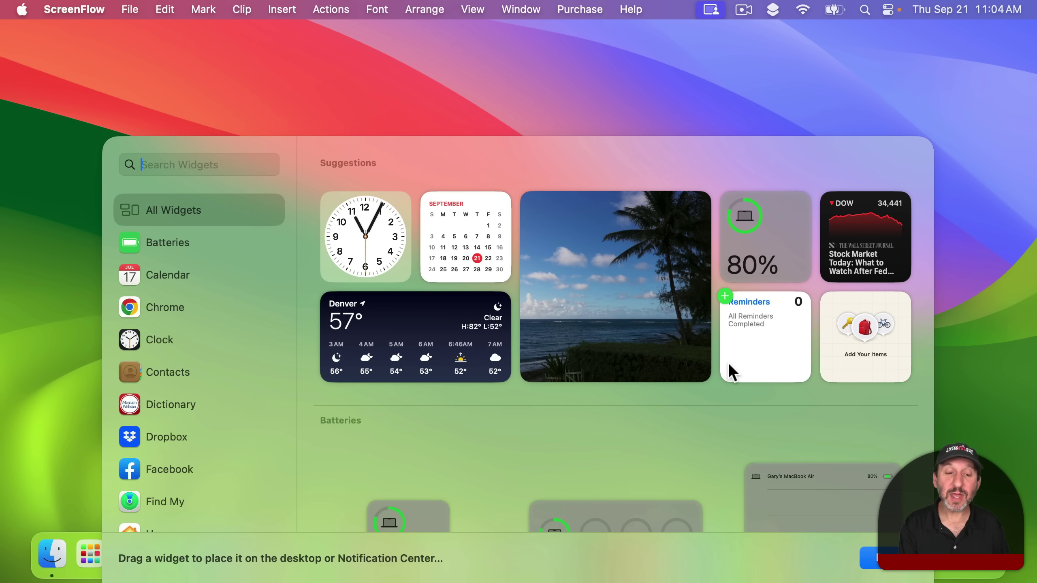
pyautogui.scroll(-15, 201, 429)
pyautogui.scroll(15, 201, 429)
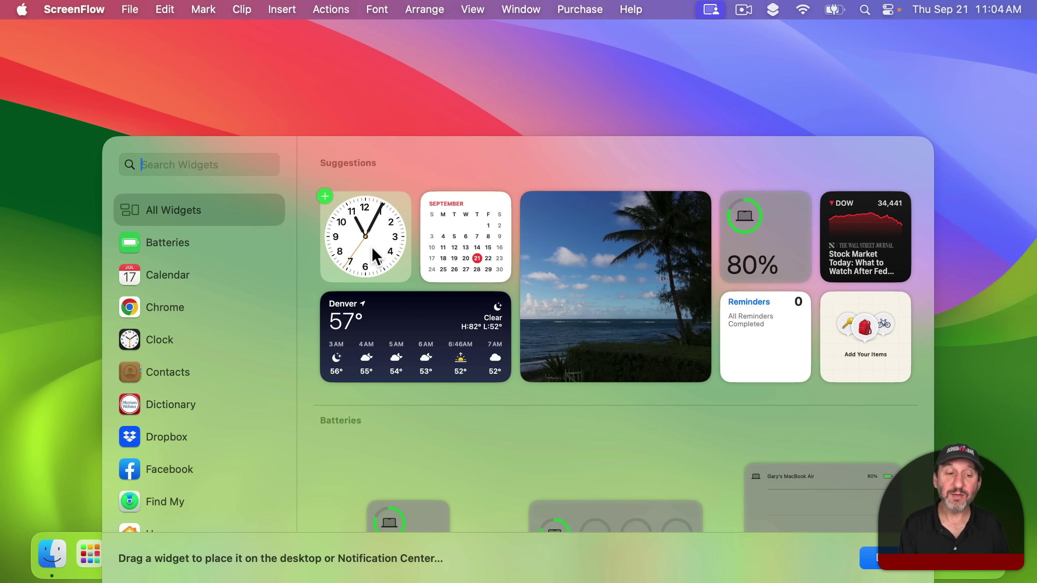
pyautogui.moveTo(351, 257); pyautogui.dragTo(89, 105)
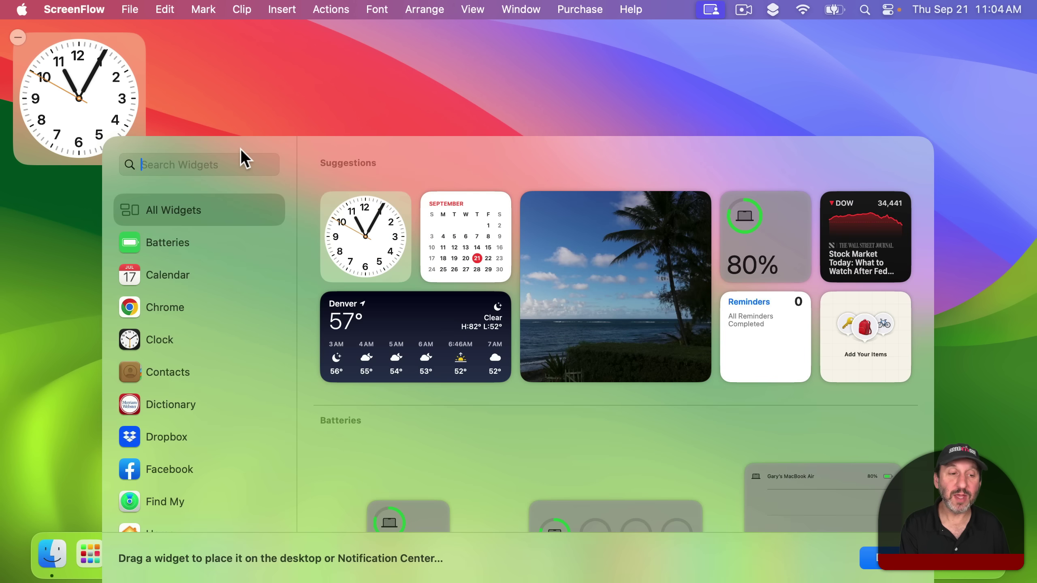
pyautogui.click(209, 107)
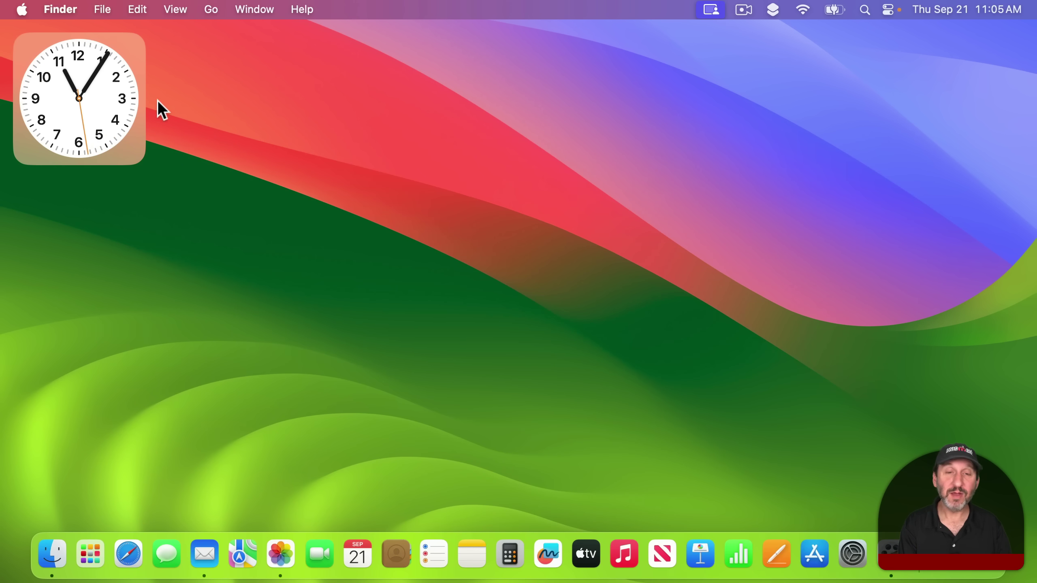
pyautogui.rightClick(92, 88)
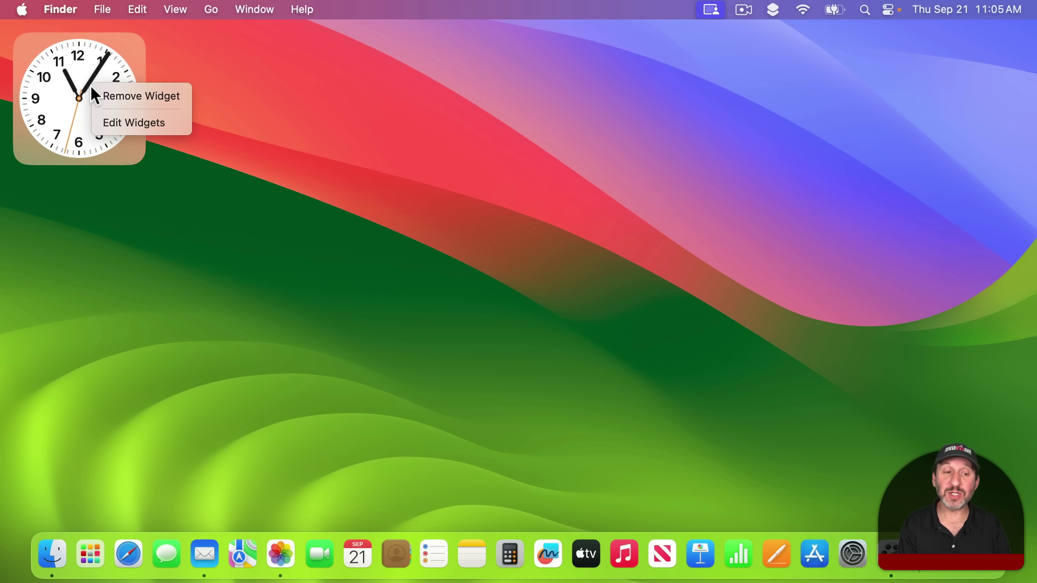
pyautogui.click(117, 94)
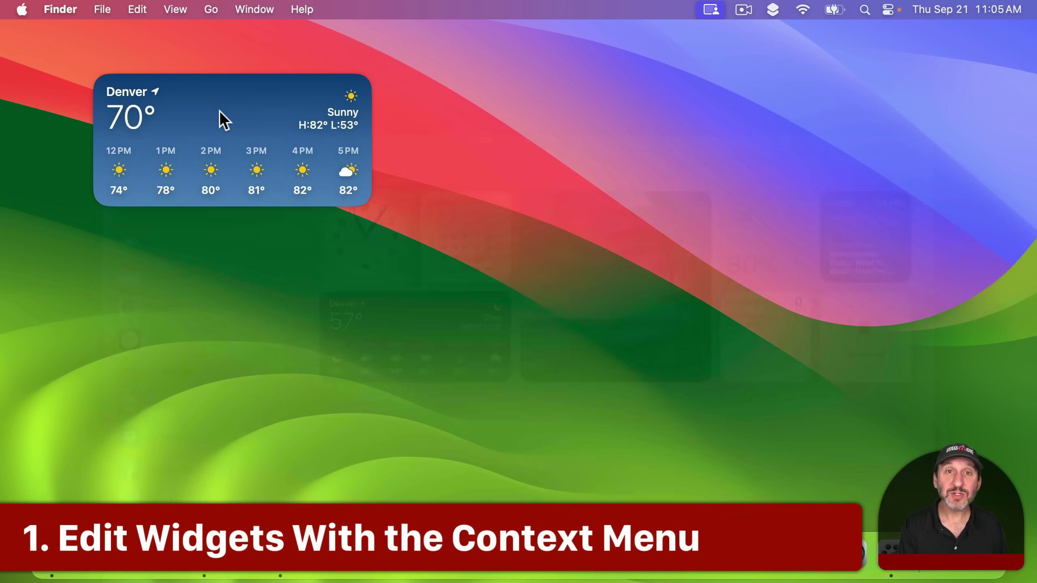
# Step: Place the Weather widget in the desktop's upper-left corner and set its size to Small
pyautogui.rightClick(149, 74)
pyautogui.click(229, 112)
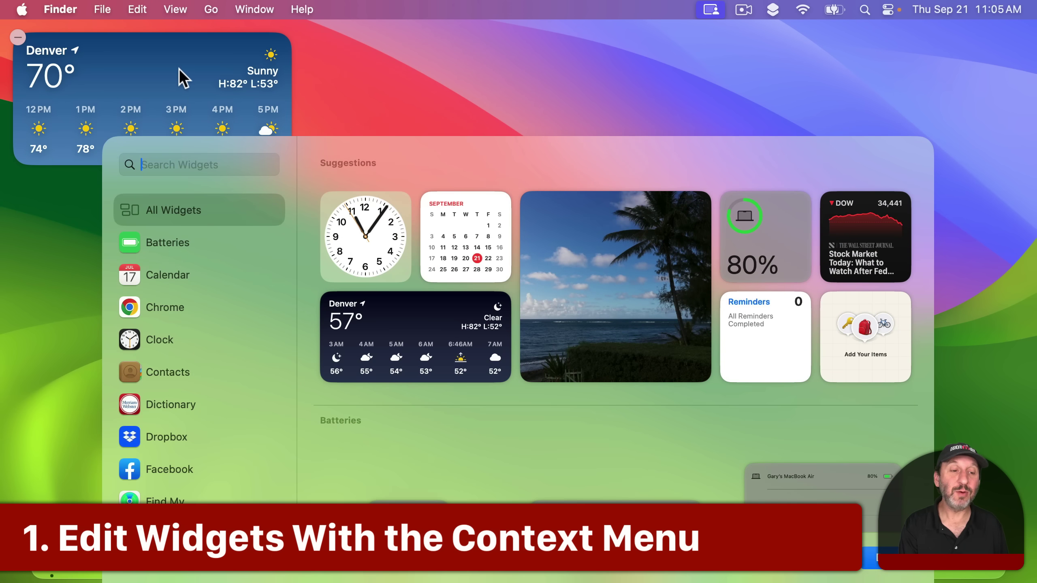
pyautogui.click(878, 562)
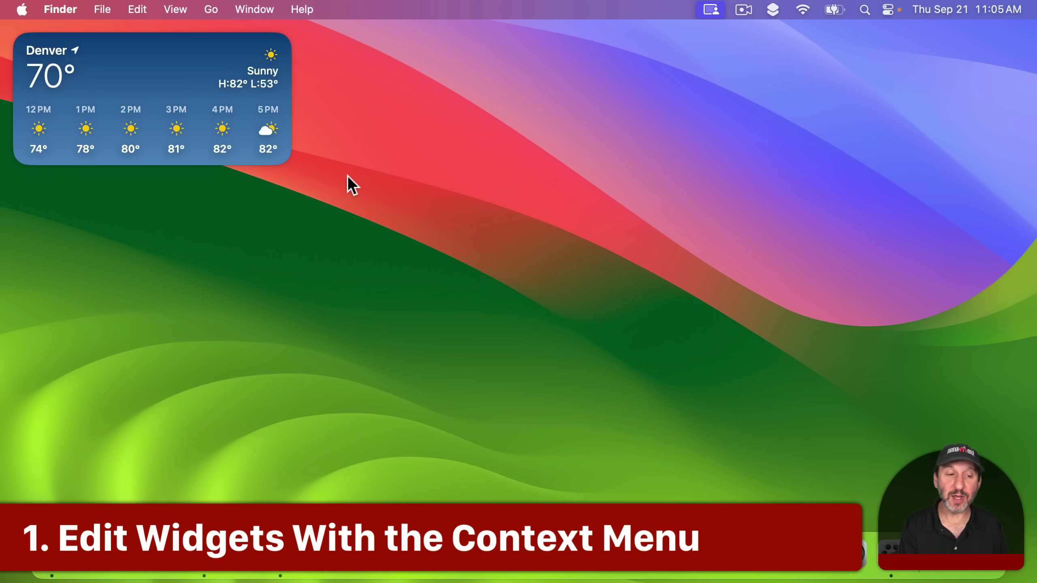
pyautogui.rightClick(154, 52)
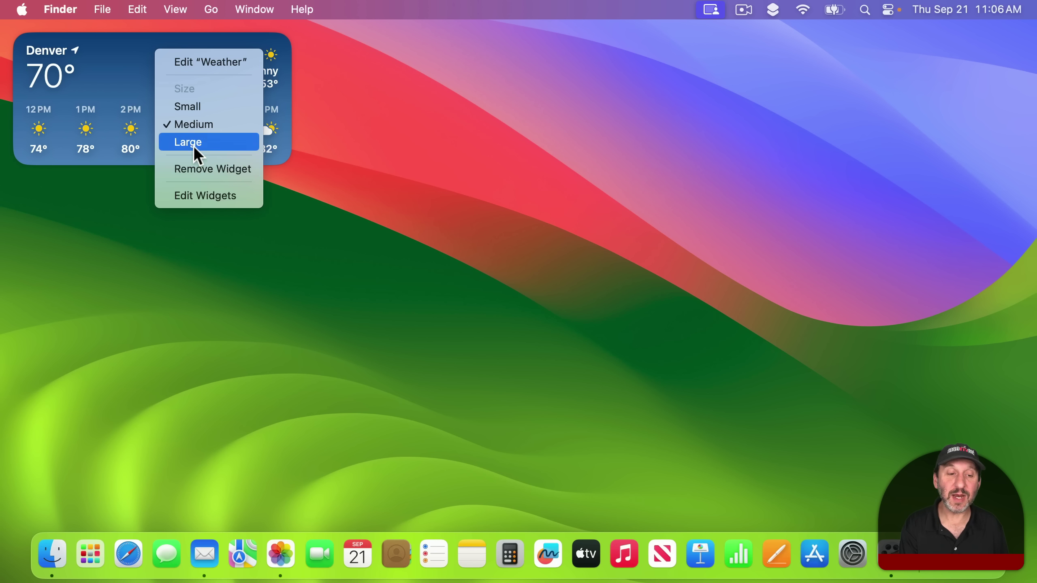
pyautogui.click(191, 104)
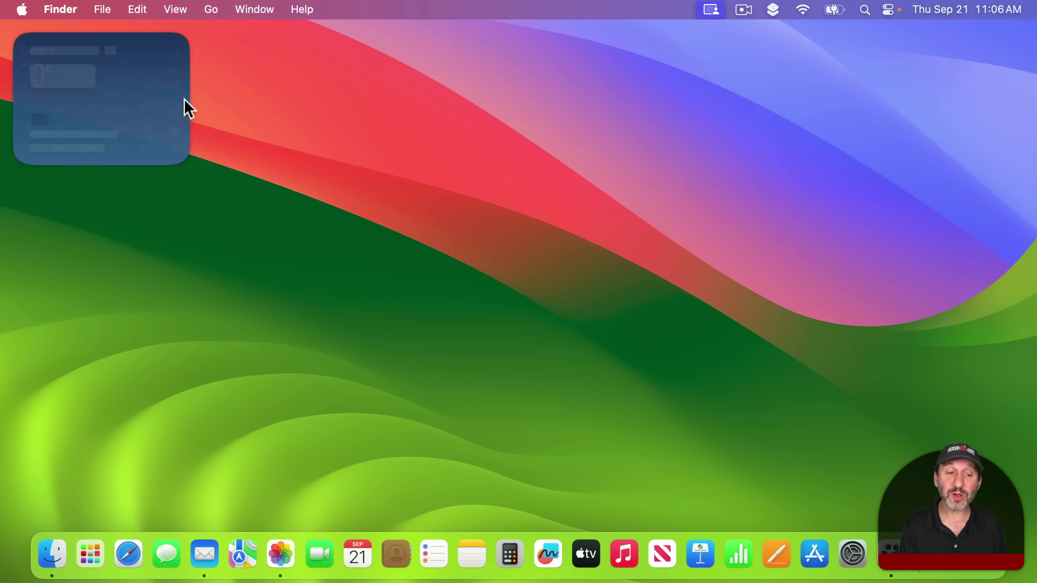
# Step: View the Weather widget's location choices, leave its settings without changing anything, and open the Weather app from the widget
pyautogui.keyDown('ctrl'); pyautogui.click(107, 71); pyautogui.keyUp('ctrl')
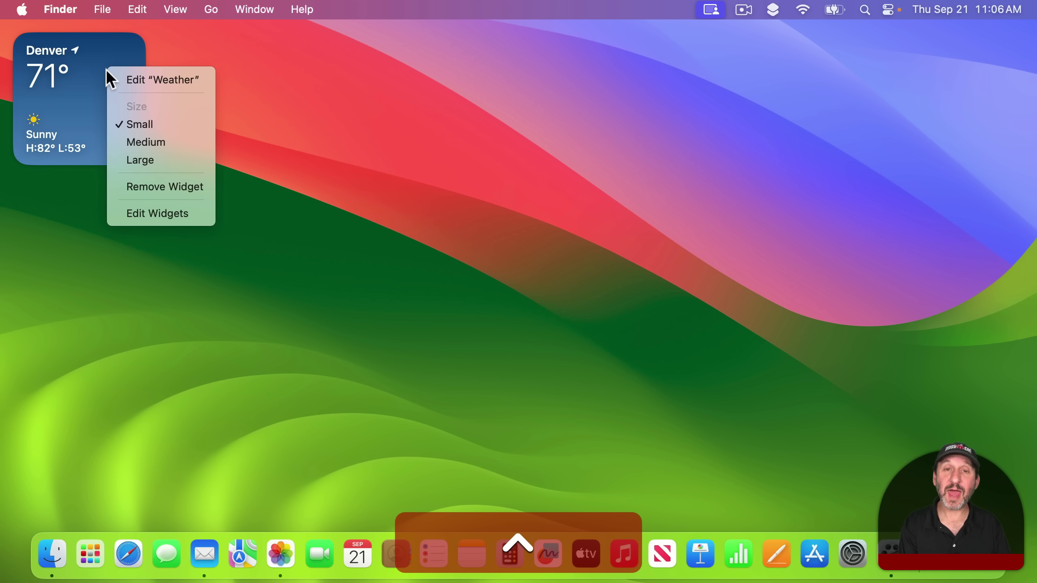
pyautogui.click(128, 74)
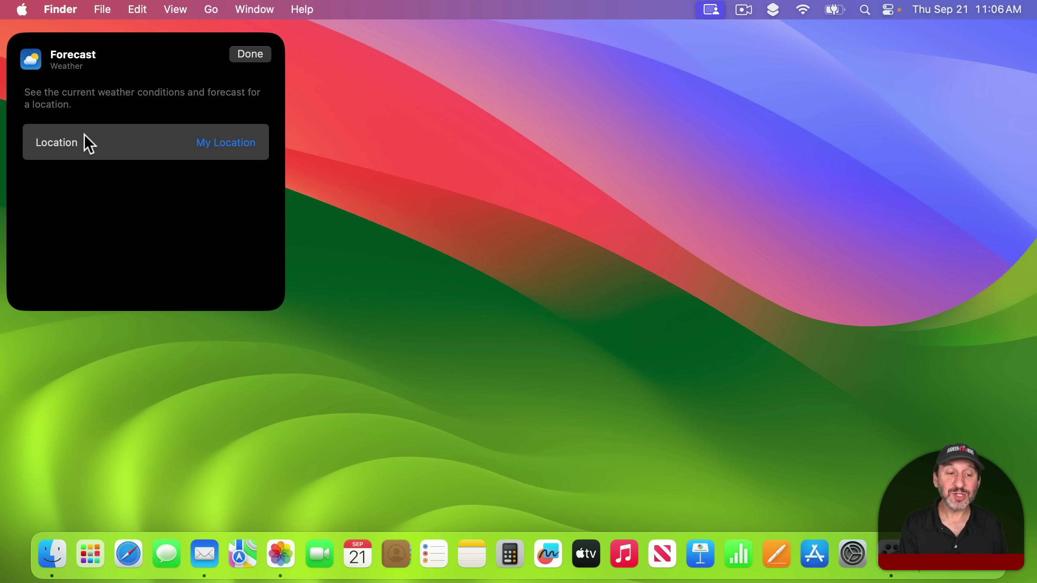
pyautogui.click(212, 153)
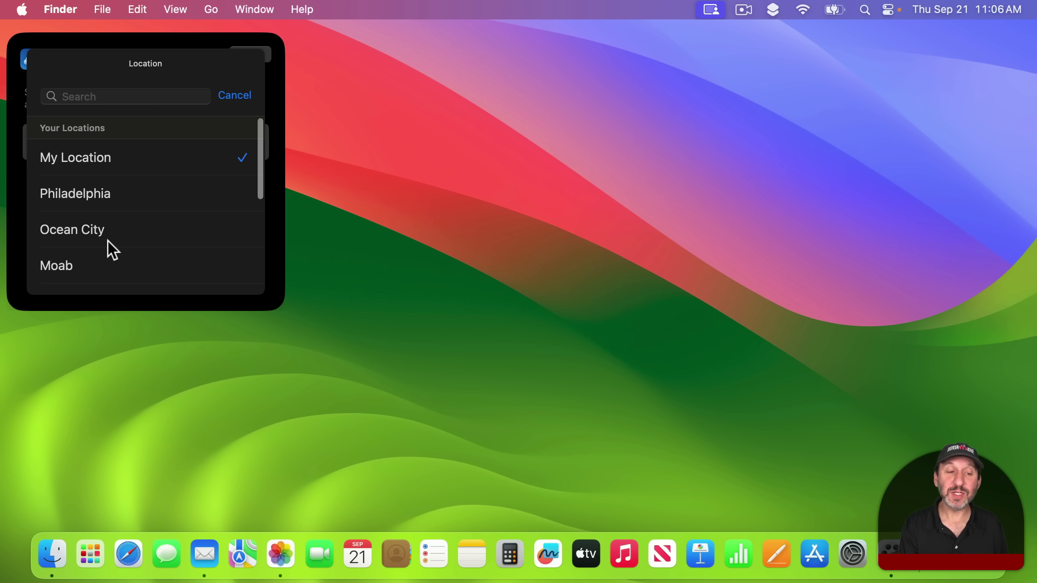
pyautogui.click(249, 98)
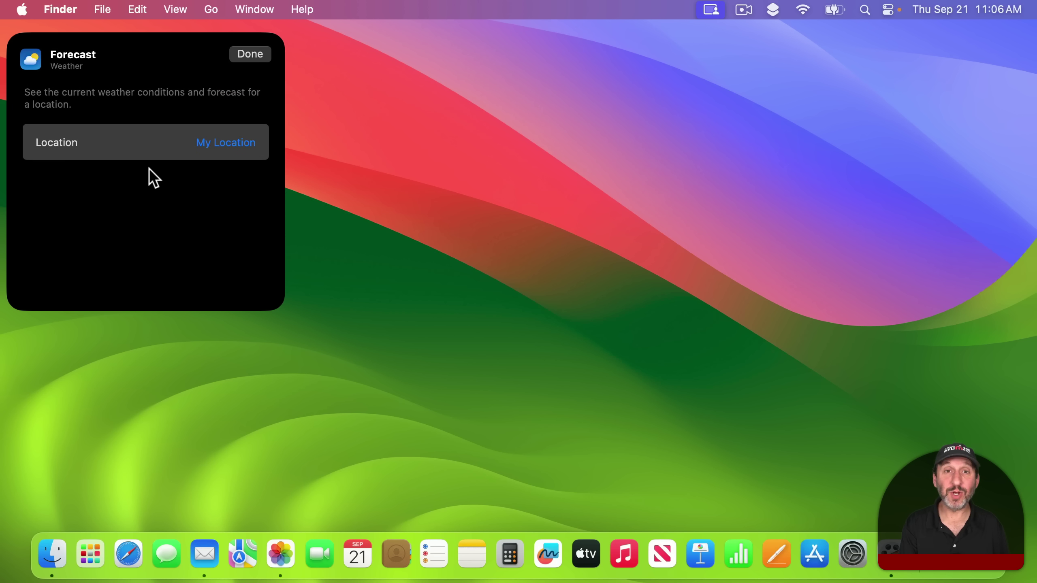
pyautogui.click(317, 139)
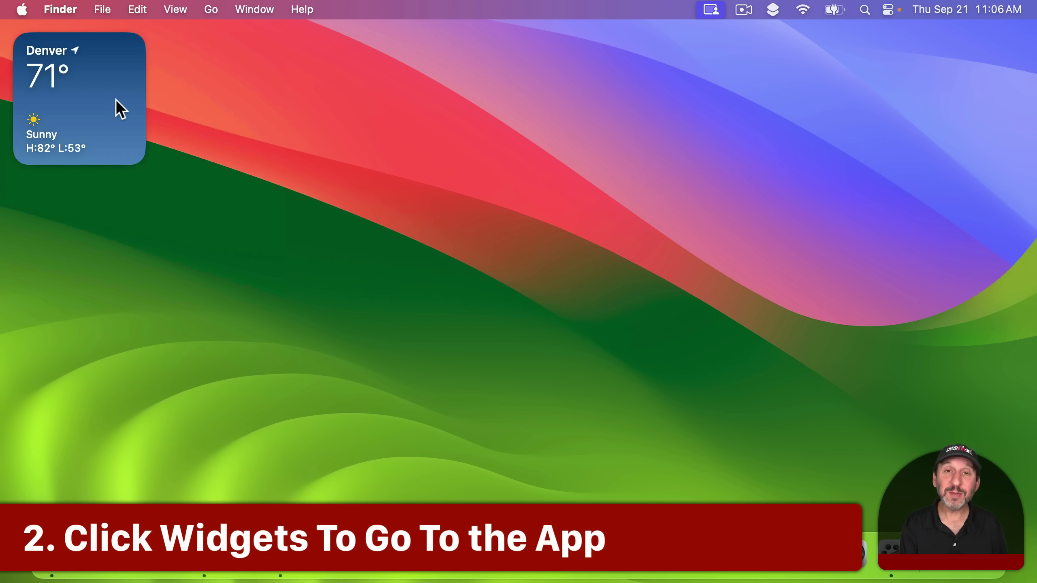
pyautogui.click(89, 95)
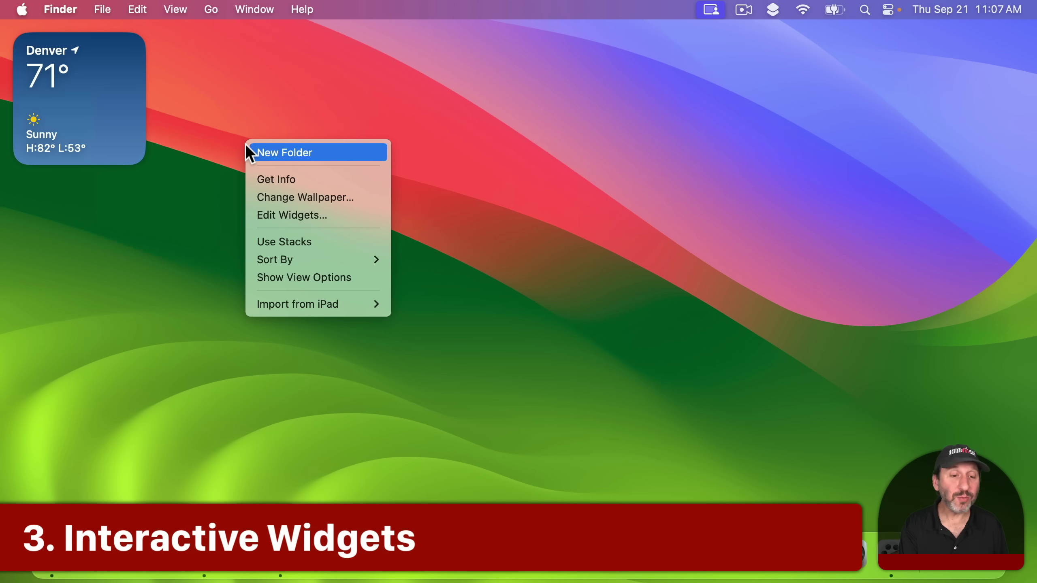
# Step: Add the small Reminders List widget to the desktop, directly beside the Weather widget
pyautogui.click(267, 215)
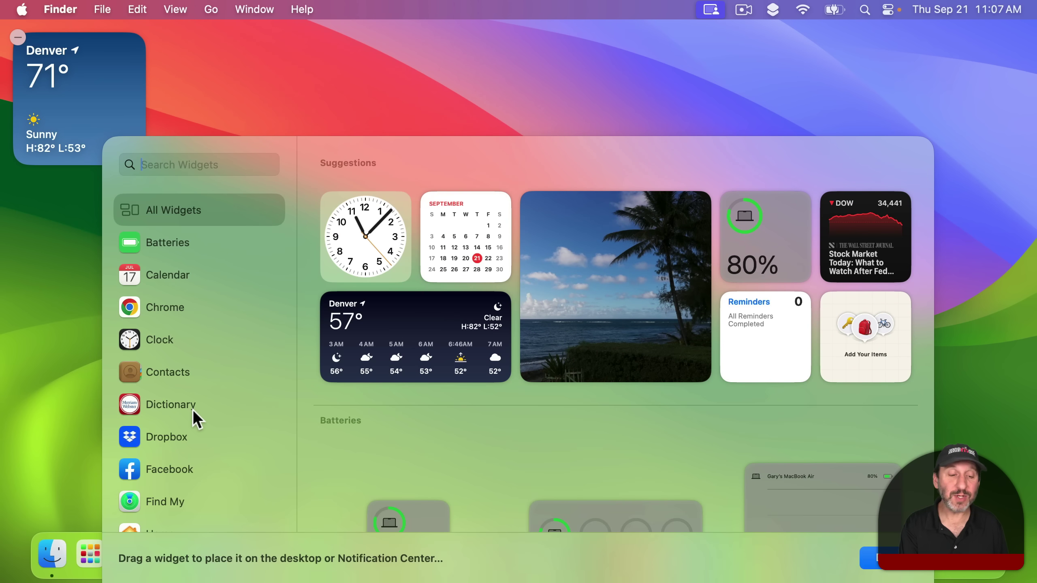
pyautogui.scroll(-10, 193, 409)
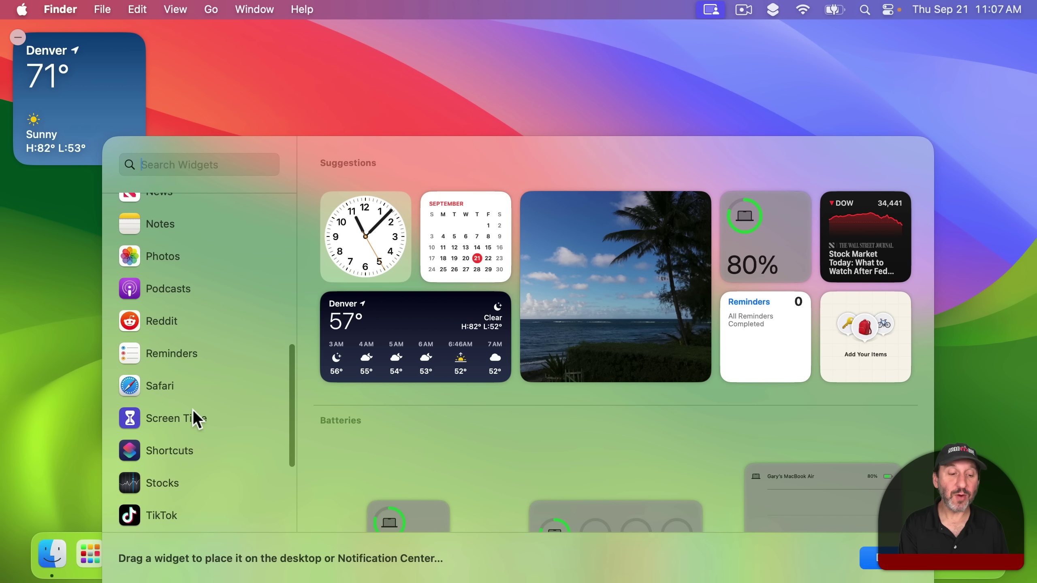
pyautogui.click(171, 353)
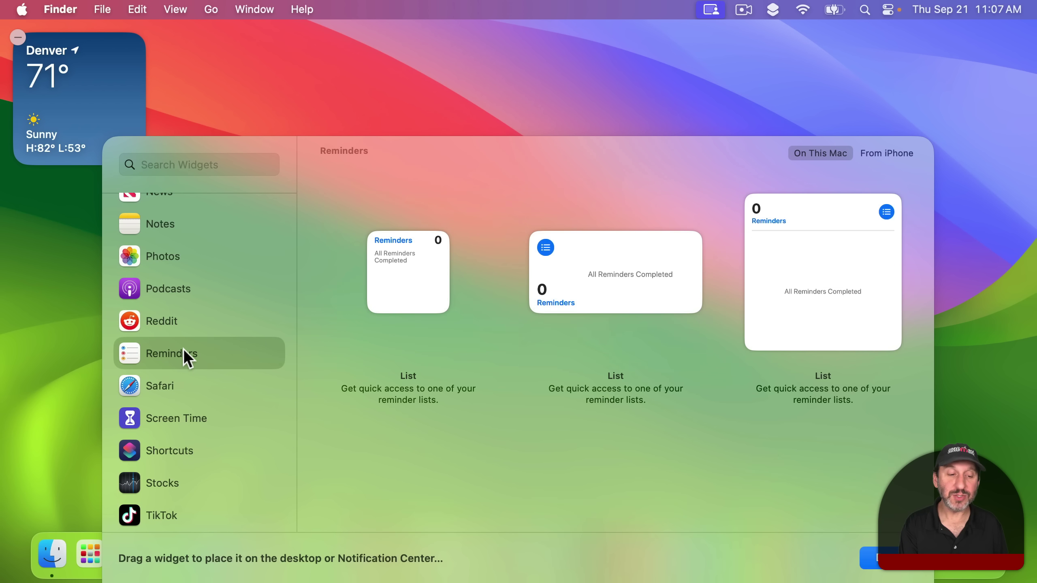
pyautogui.moveTo(408, 286); pyautogui.dragTo(262, 124)
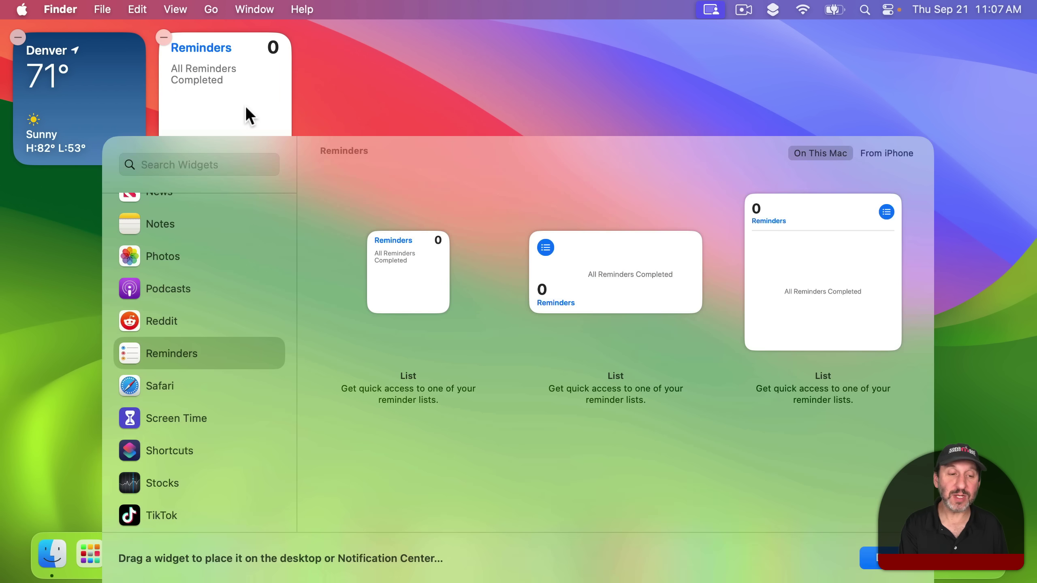
# Step: Set the Reminders widget to show the Groceries list, and check off the first Cheese item on the desktop widget
pyautogui.click(223, 97)
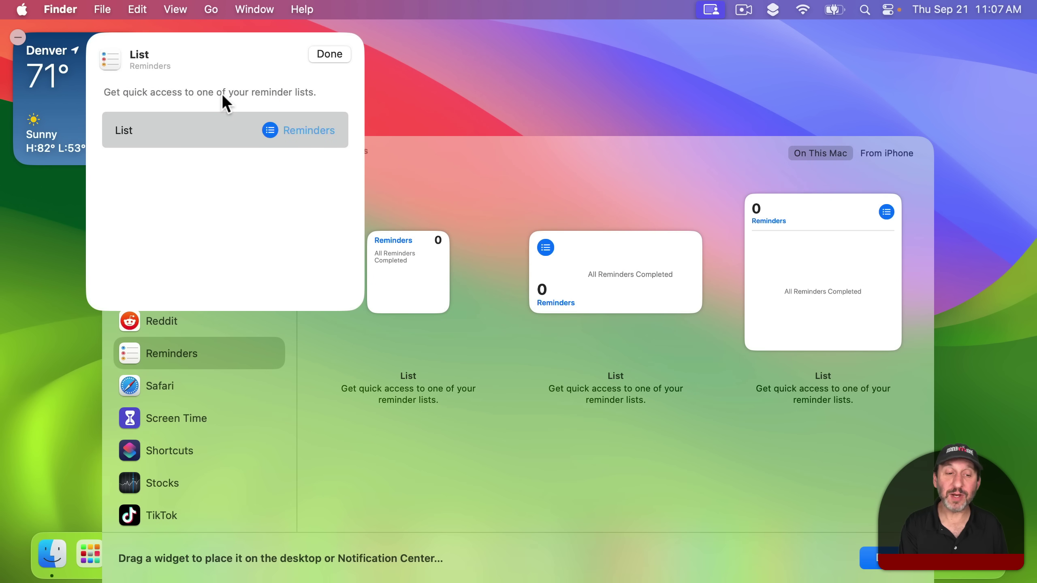
pyautogui.click(301, 131)
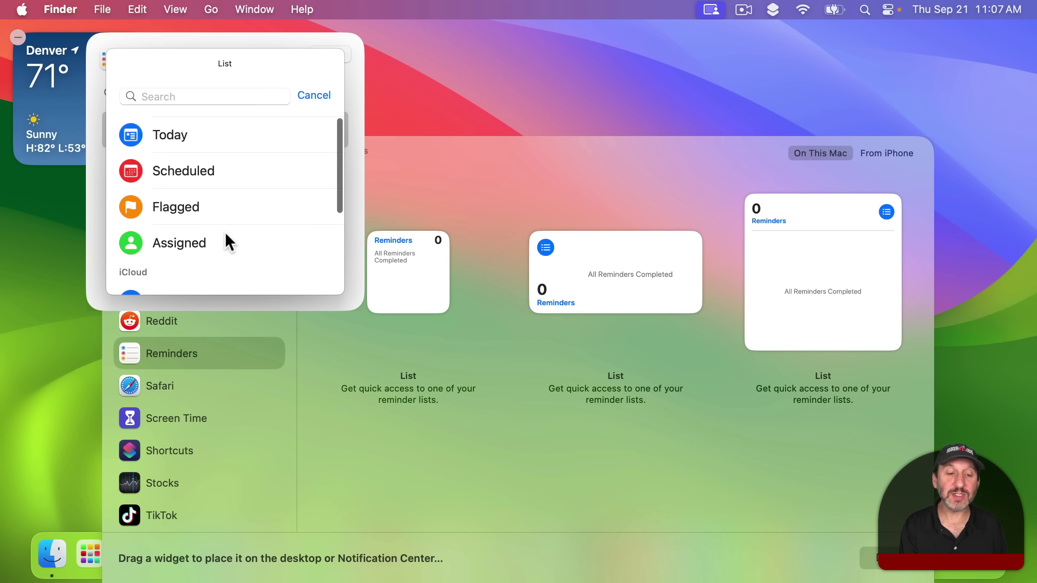
pyautogui.scroll(-3, 225, 236)
pyautogui.click(207, 228)
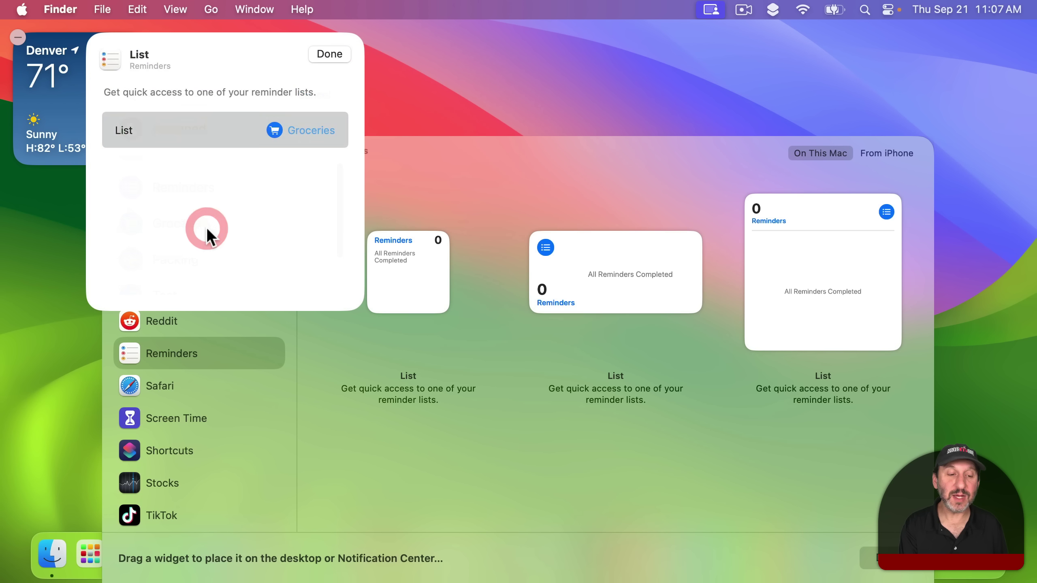
pyautogui.click(329, 55)
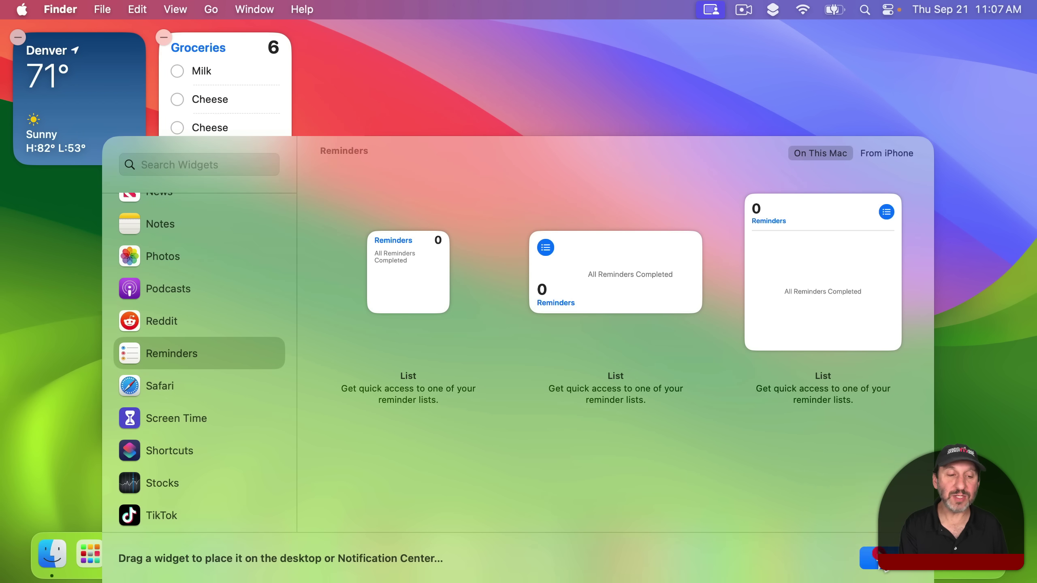
pyautogui.click(871, 557)
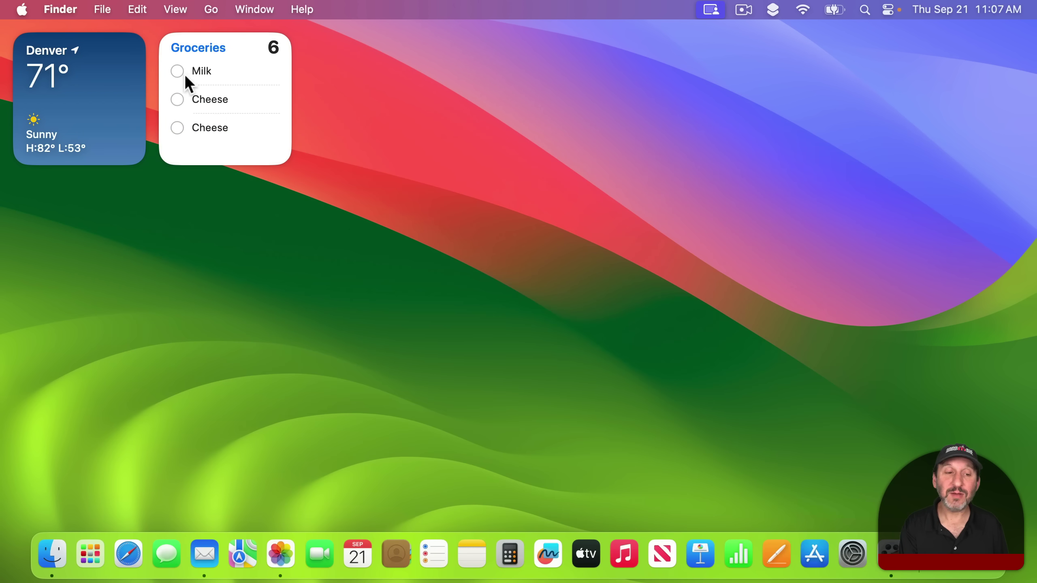
pyautogui.click(178, 103)
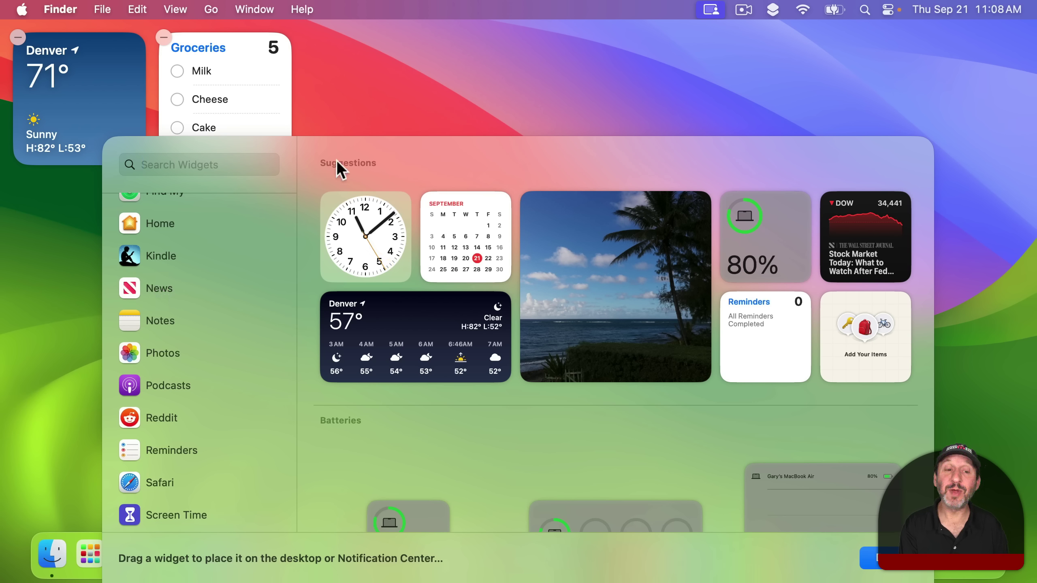
# Step: Add the large News Topic widget below the Weather and Groceries widgets and close the widget gallery
pyautogui.click(158, 276)
pyautogui.click(778, 258)
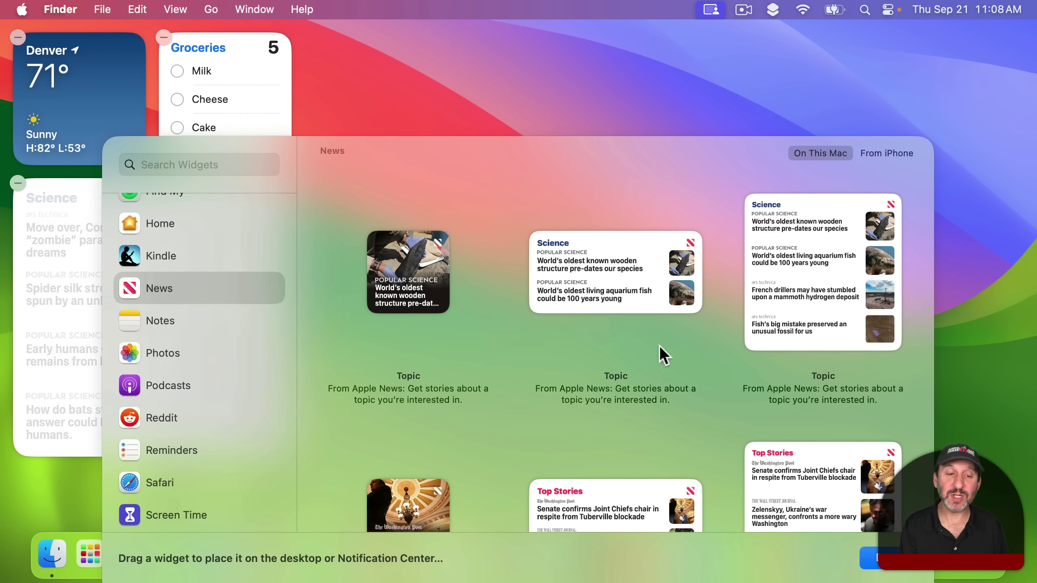
pyautogui.click(882, 566)
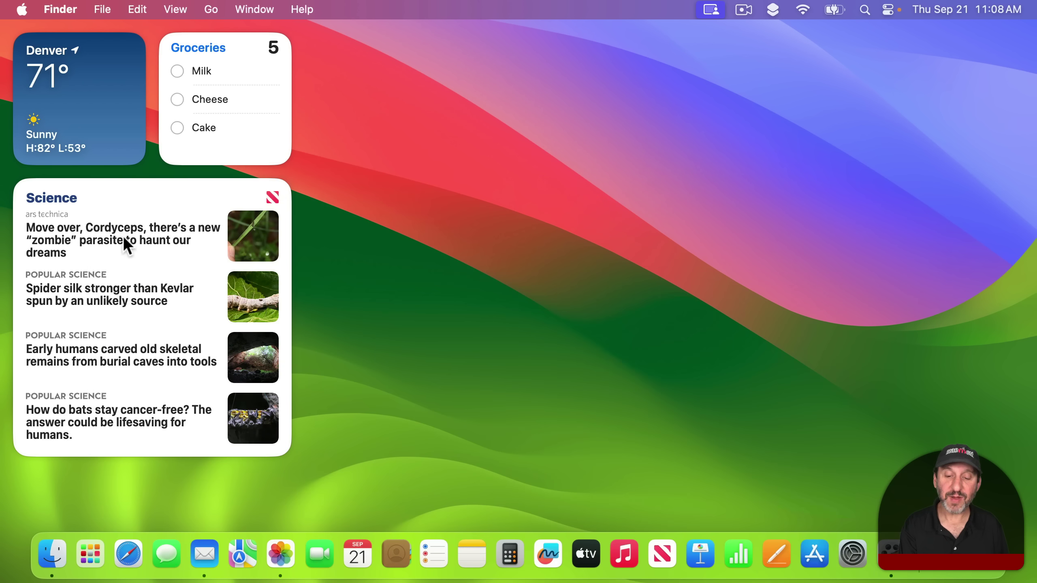
# Step: Open the article about early humans carving skeletal remains from the Science news widget, and quit News
pyautogui.click(91, 354)
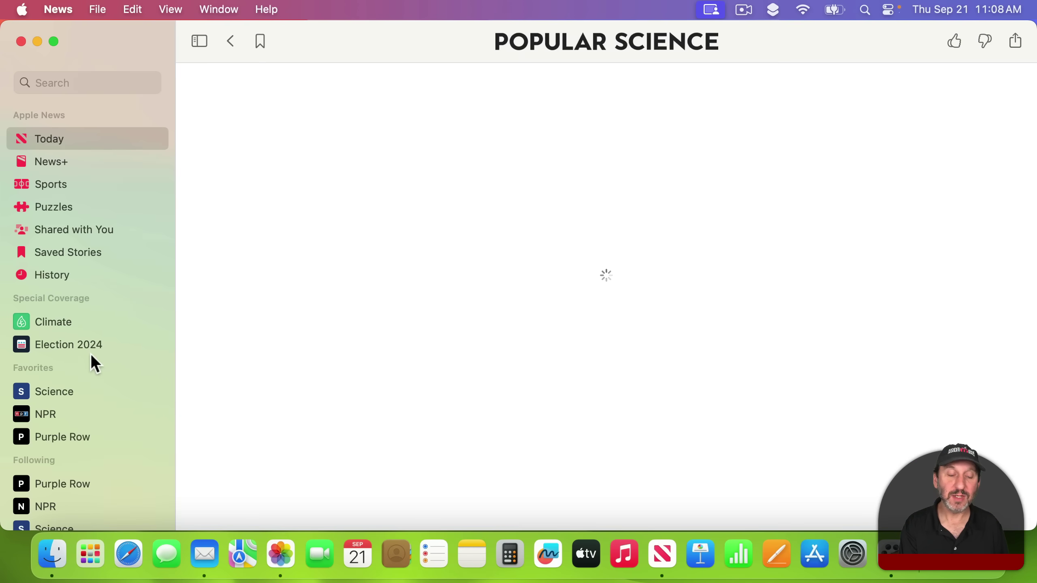
pyautogui.press('cmd+q')
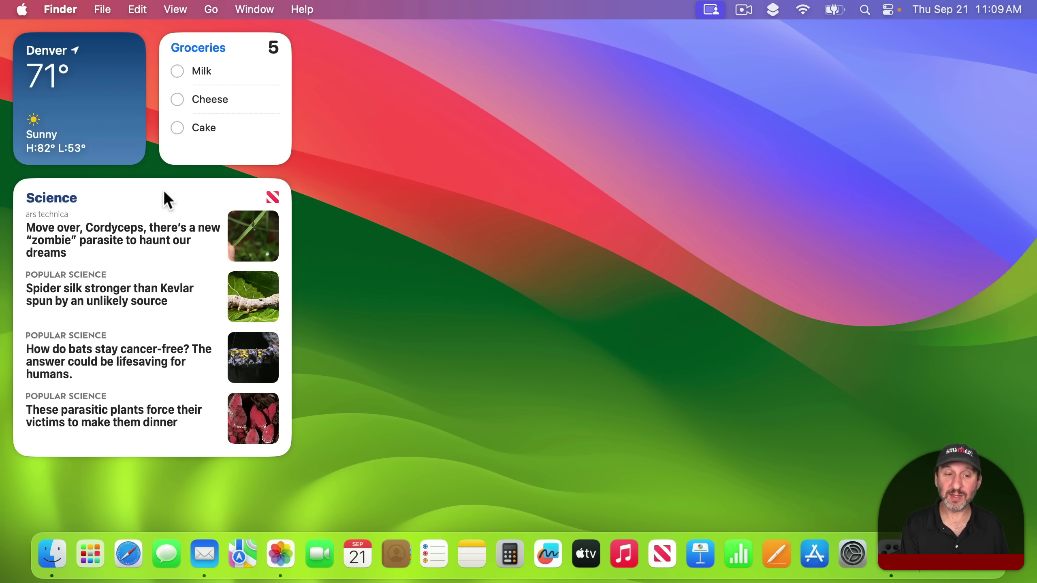
# Step: Rearrange the widgets with Science news at the top of the third column, Groceries directly beneath it, and Weather one row lower
pyautogui.moveTo(165, 193)
pyautogui.mouseDown()
pyautogui.moveTo(294, 190)
pyautogui.moveTo(569, 106)
pyautogui.moveTo(559, 199)
pyautogui.moveTo(632, 176)
pyautogui.moveTo(609, 136)
pyautogui.moveTo(699, 169)
pyautogui.moveTo(592, 195)
pyautogui.moveTo(601, 178)
pyautogui.moveTo(479, 102)
pyautogui.moveTo(434, 55)
pyautogui.mouseUp()
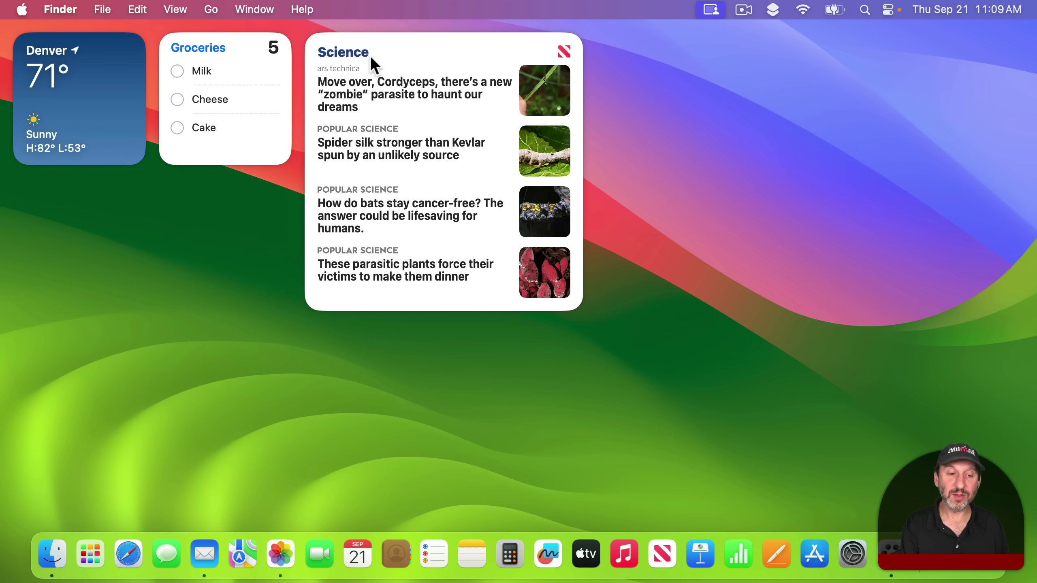
pyautogui.moveTo(275, 64); pyautogui.dragTo(403, 349)
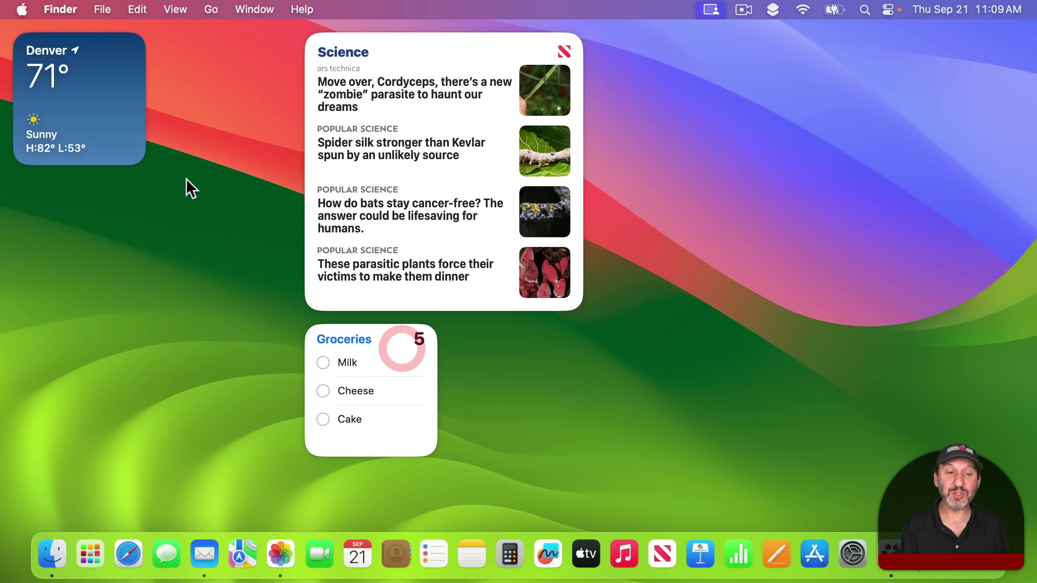
pyautogui.moveTo(114, 94); pyautogui.dragTo(123, 181)
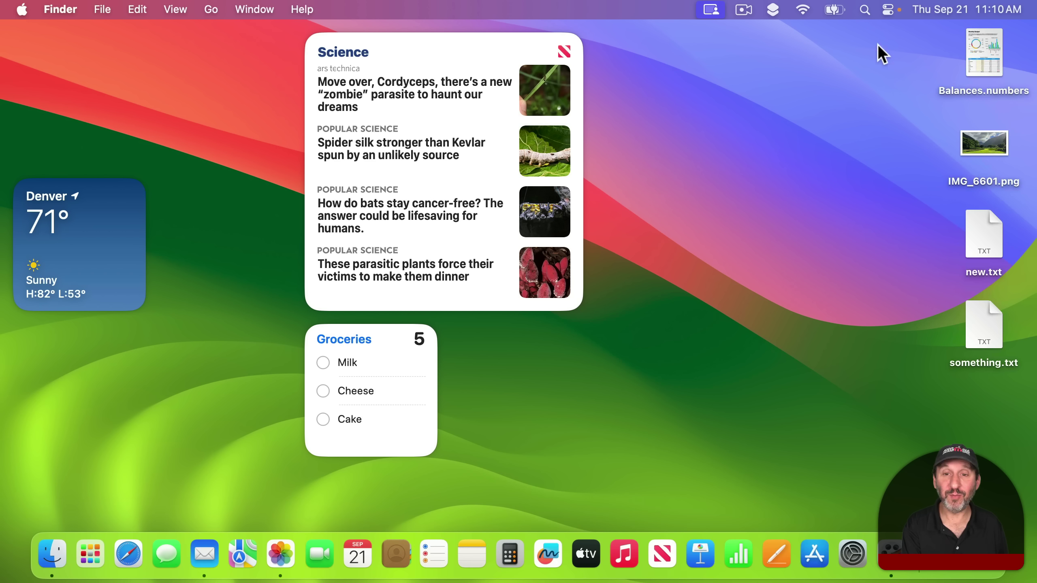
# Step: Try to place Balances.numbers on top of the Science news widget, and move it and IMG_6601.png beside the widget's right edge
pyautogui.moveTo(983, 60); pyautogui.dragTo(445, 145)
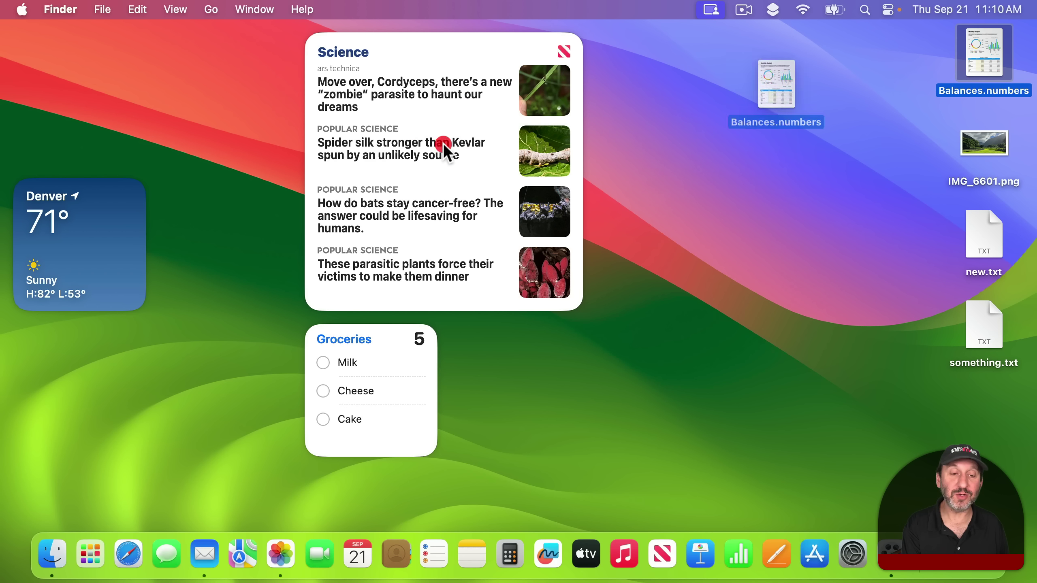
pyautogui.moveTo(981, 42); pyautogui.dragTo(582, 61)
pyautogui.moveTo(645, 66); pyautogui.dragTo(582, 71)
pyautogui.moveTo(982, 143); pyautogui.dragTo(569, 161)
pyautogui.moveTo(988, 142); pyautogui.dragTo(666, 158)
# Step: Move the Groceries widget to the right of the Science news widget, into the space occupied by the file icons
pyautogui.click(424, 373)
pyautogui.moveTo(425, 379); pyautogui.dragTo(701, 273)
pyautogui.moveTo(734, 104); pyautogui.dragTo(678, 132)
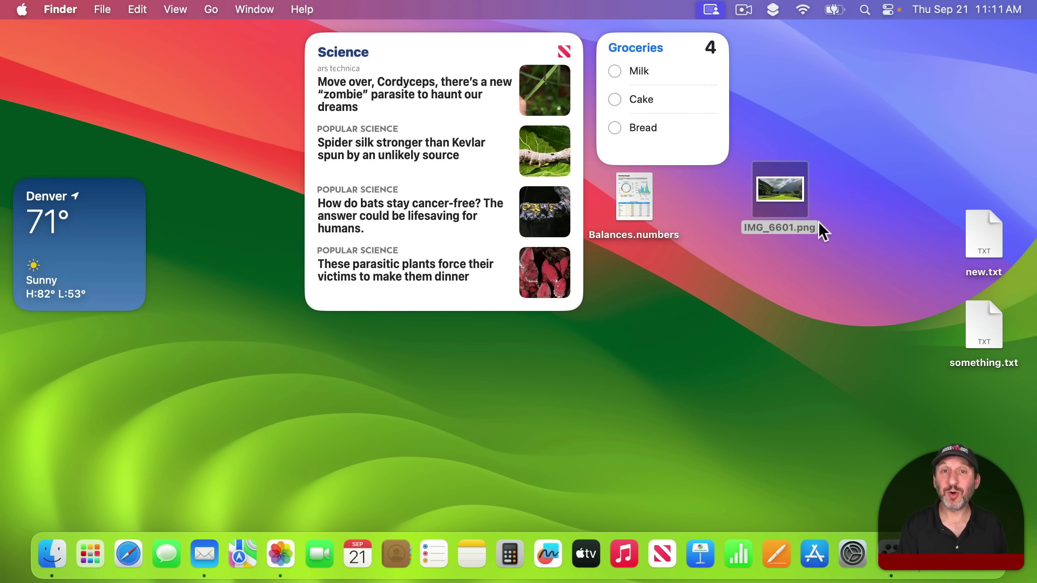
# Step: Move the Groceries widget directly above the Weather widget and sort the desktop files by Name
pyautogui.moveTo(696, 74); pyautogui.dragTo(122, 80)
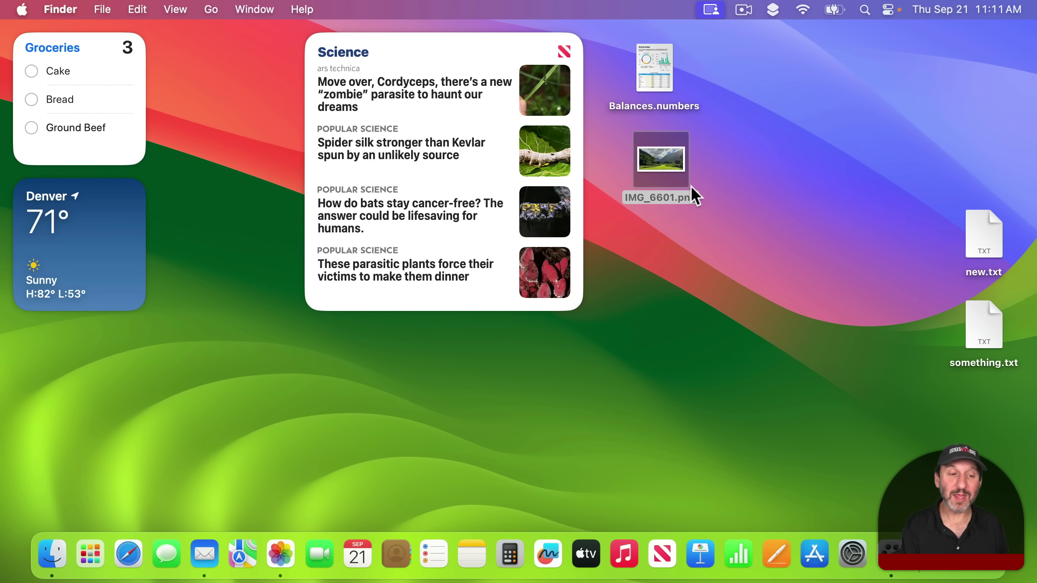
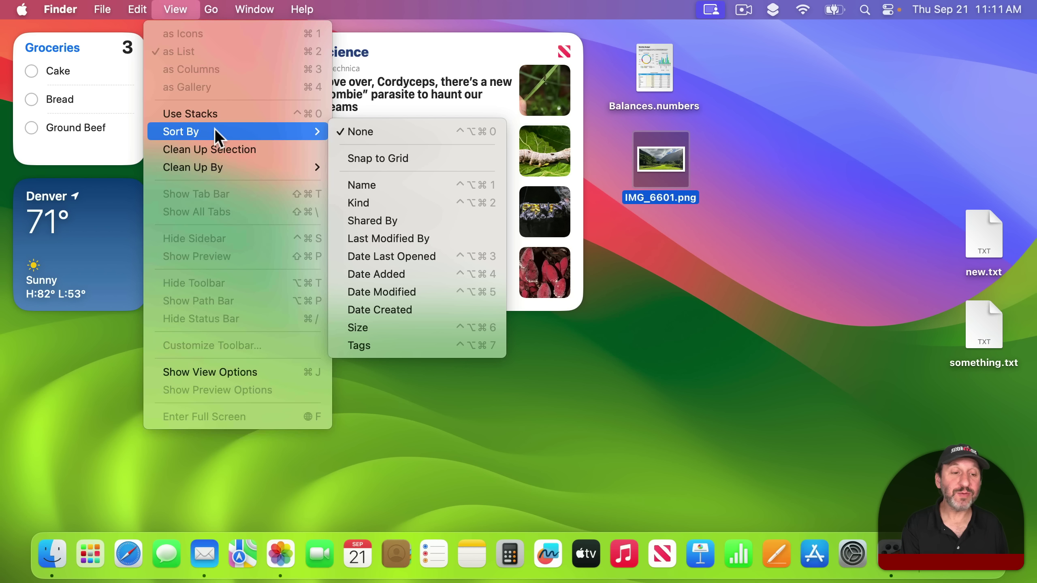
pyautogui.click(392, 186)
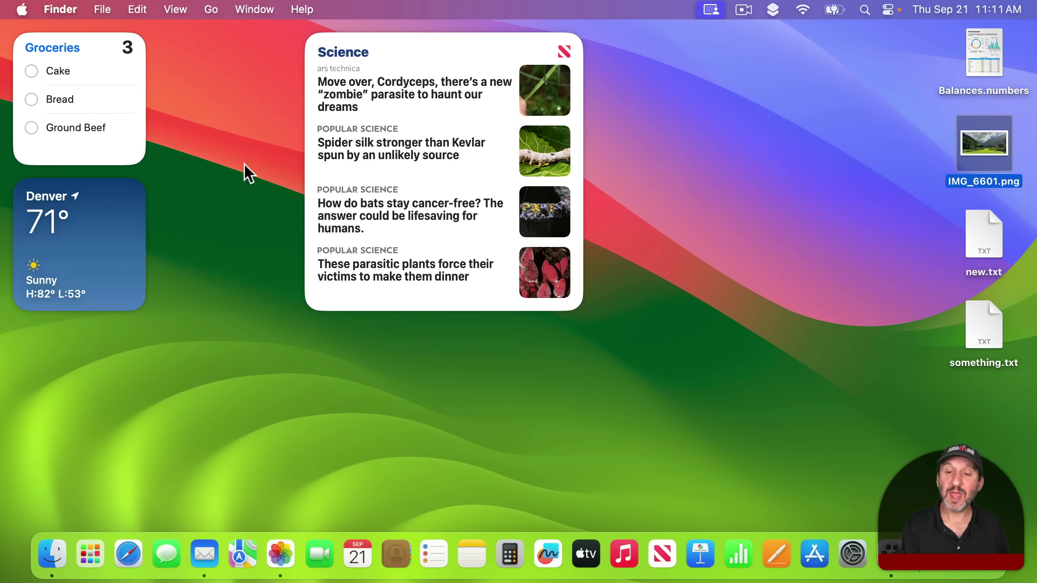
# Step: Move the Reminders window away from the Groceries and Weather widgets and open the Widgets section of the Desktop & Dock settings
pyautogui.moveTo(101, 58); pyautogui.dragTo(134, 63)
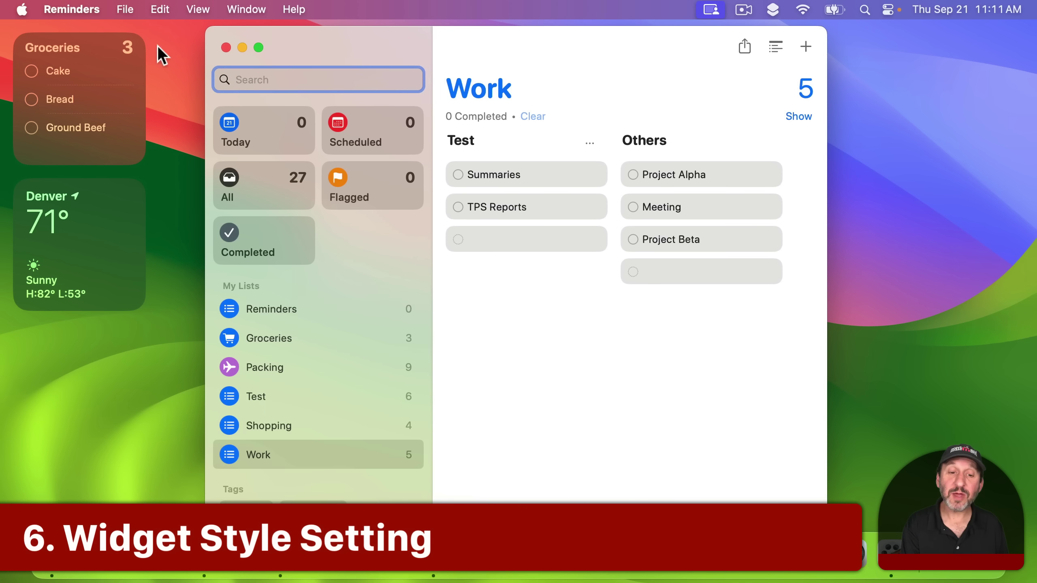
pyautogui.moveTo(328, 62); pyautogui.dragTo(421, 34)
pyautogui.click(22, 9)
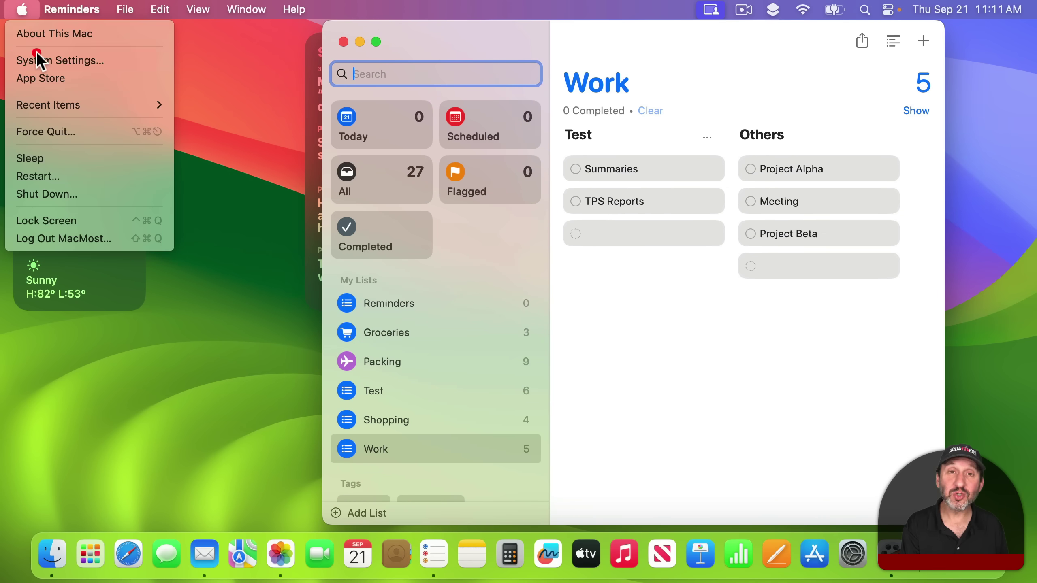
pyautogui.click(36, 52)
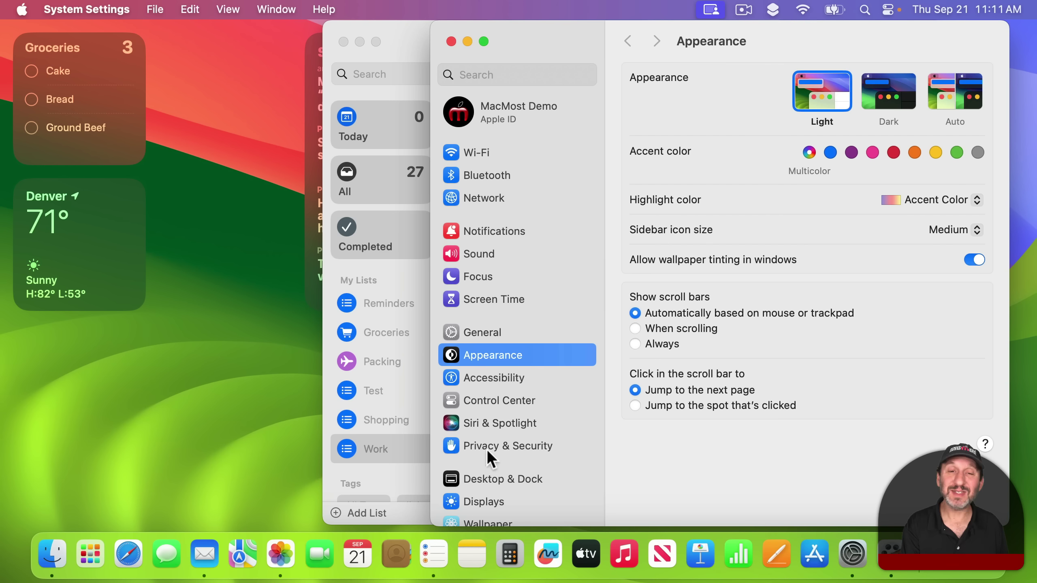
pyautogui.click(484, 476)
pyautogui.scroll(-8, 712, 433)
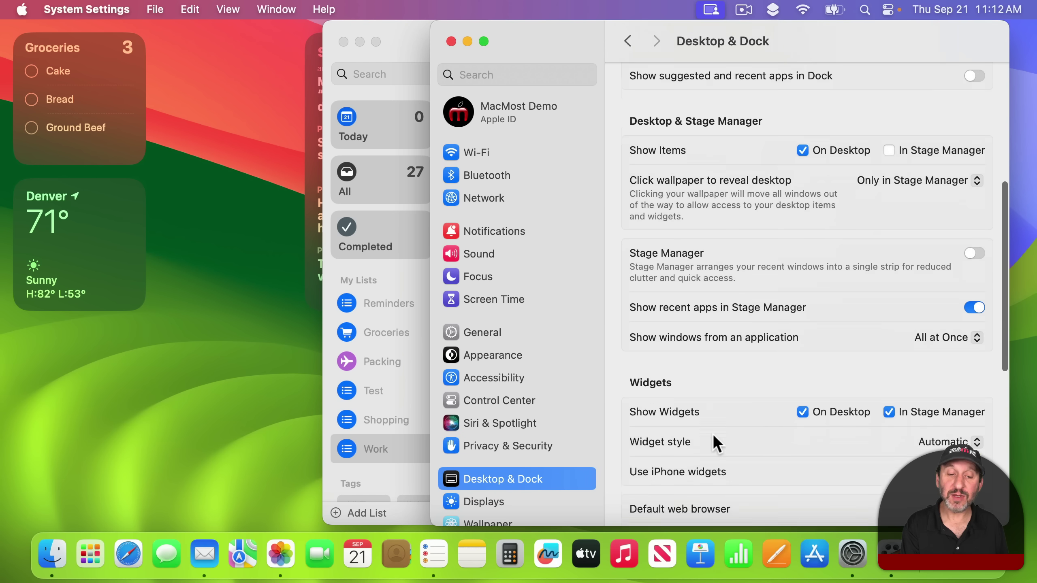
pyautogui.scroll(-3, 713, 433)
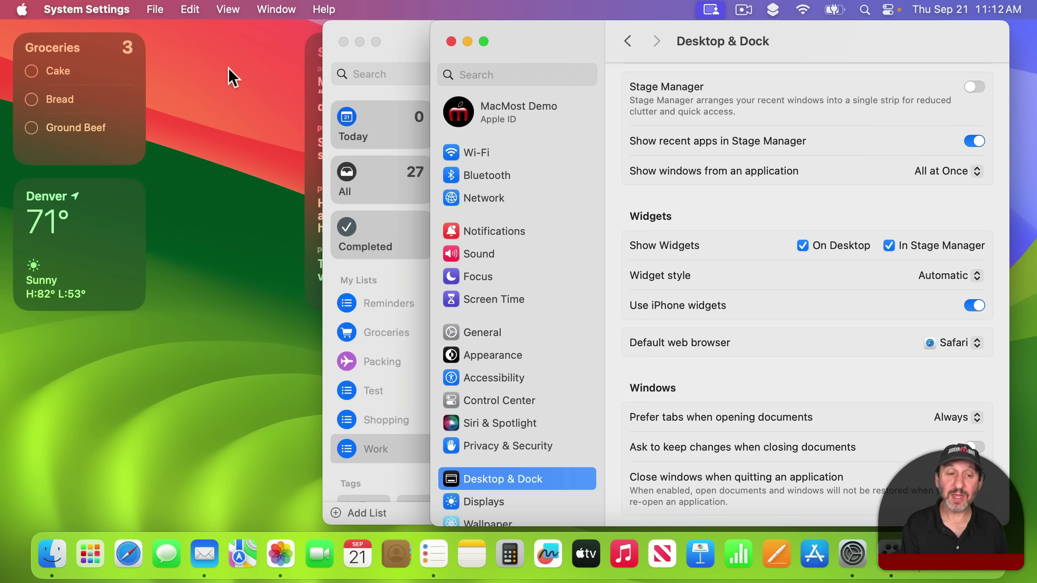
# Step: Reveal the desktop to view the widgets, bring the windows back, and check the Widget style options, keeping Automatic
pyautogui.press('F11')
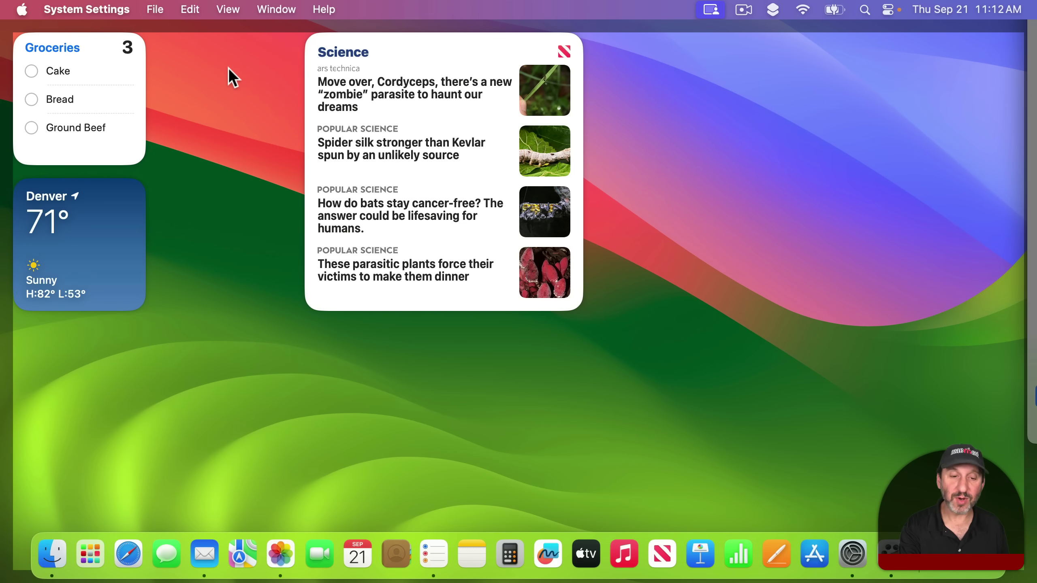
pyautogui.press('F11')
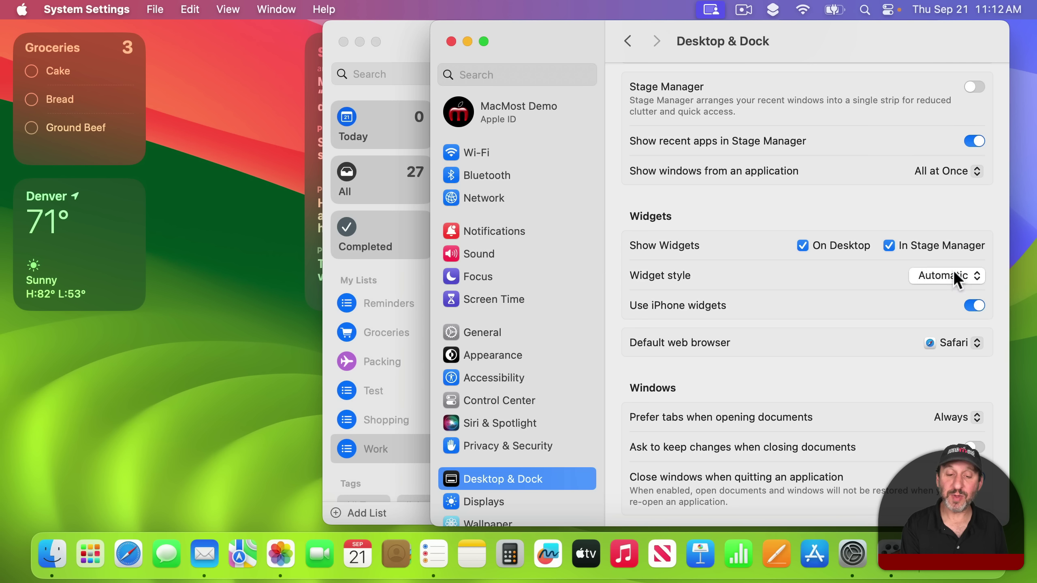
pyautogui.click(921, 276)
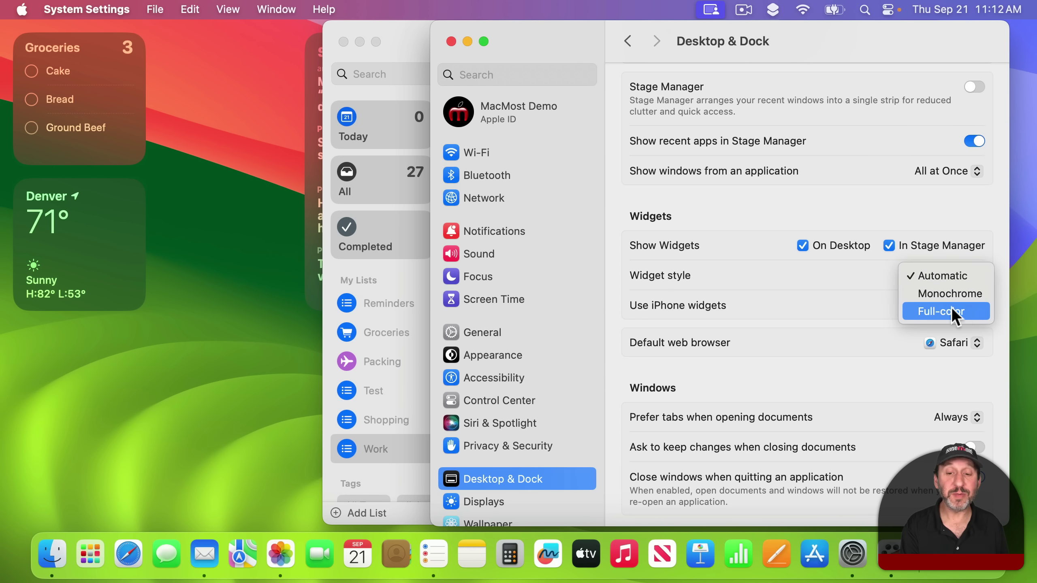
pyautogui.click(940, 282)
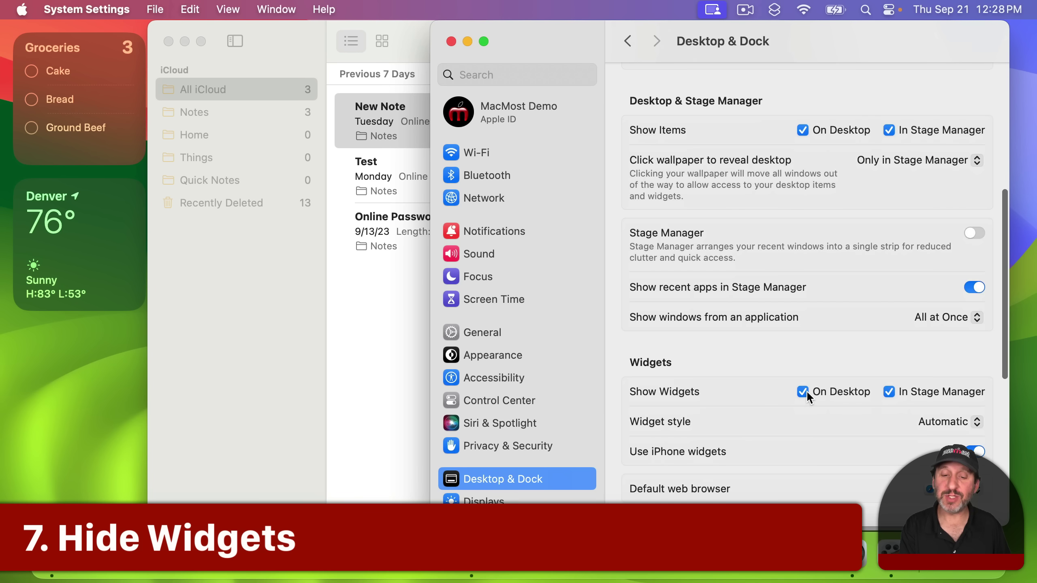
# Step: Turn off showing widgets on the desktop and turn it back on
pyautogui.click(801, 392)
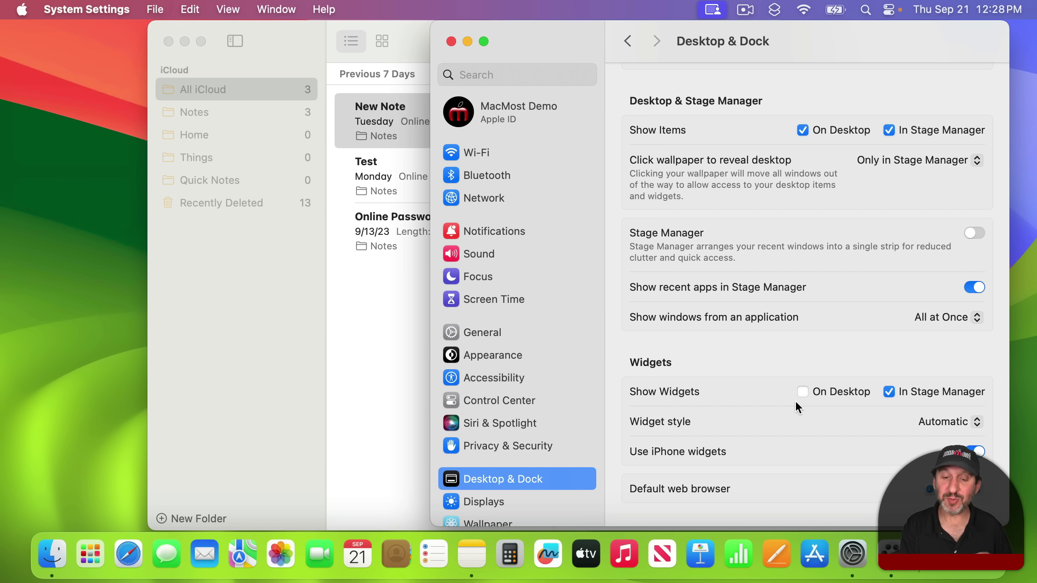
pyautogui.click(802, 393)
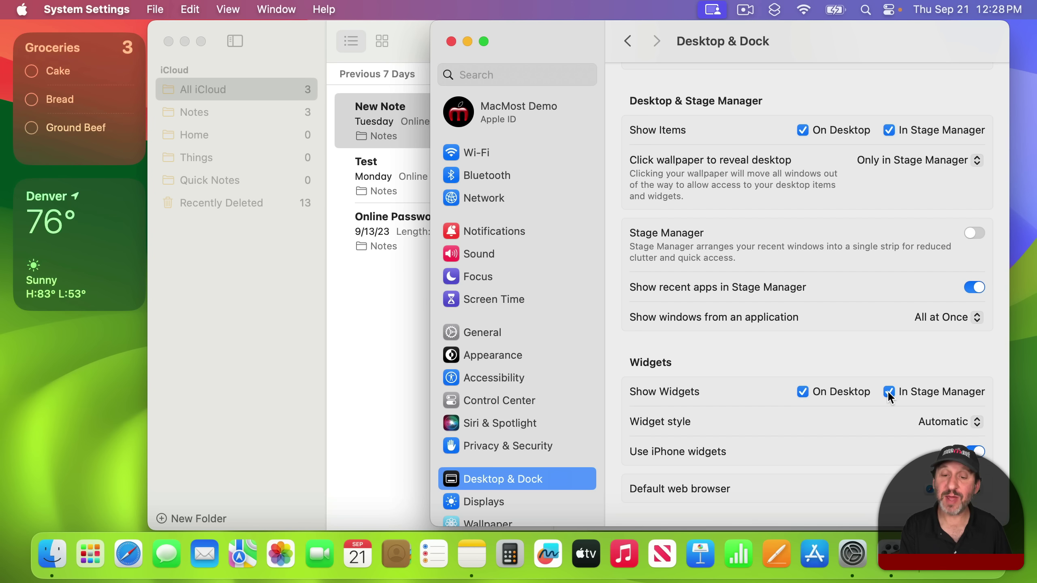
# Step: Turn on Stage Manager and turn off showing widgets in Stage Manager
pyautogui.click(887, 12)
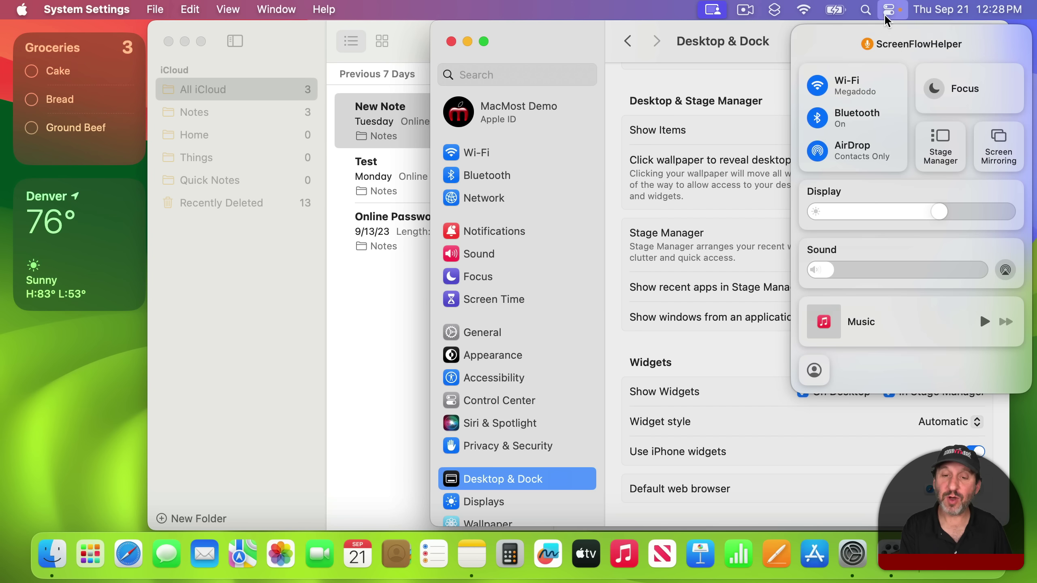
pyautogui.click(933, 155)
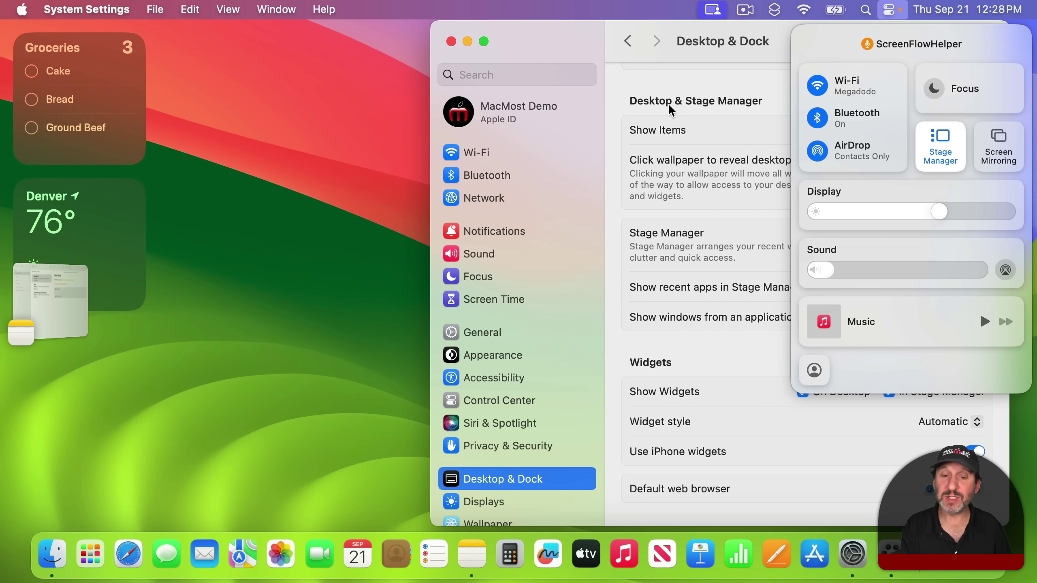
pyautogui.click(746, 180)
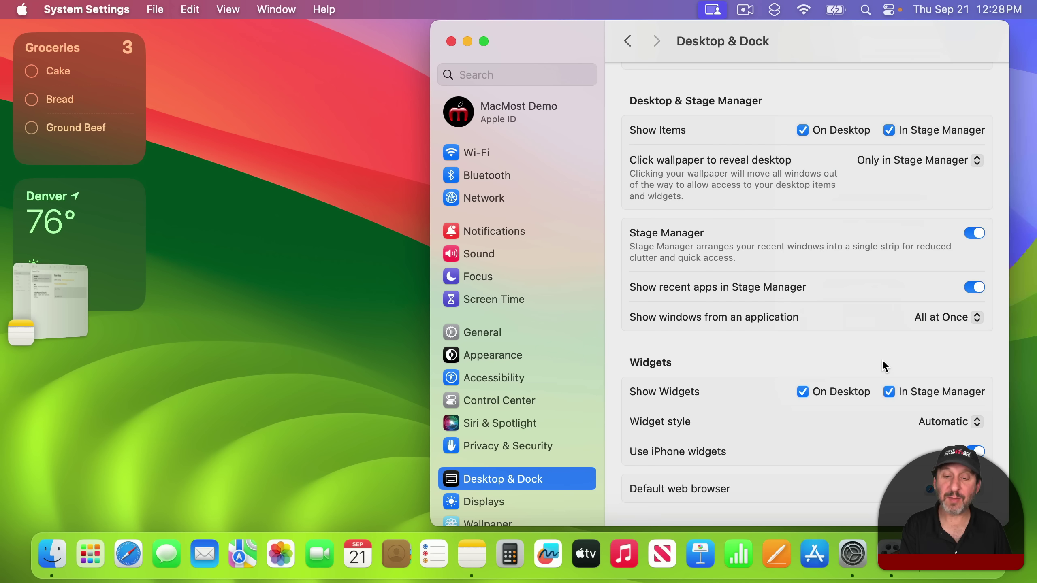
pyautogui.click(889, 391)
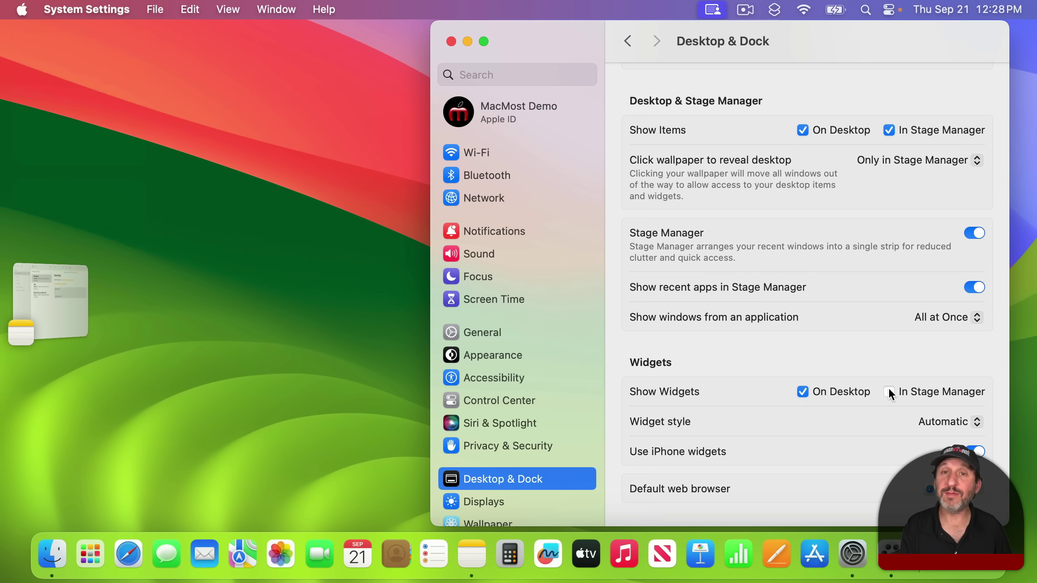
# Step: Reveal the desktop widgets while Stage Manager is on, and switch to Notes
pyautogui.click(371, 167)
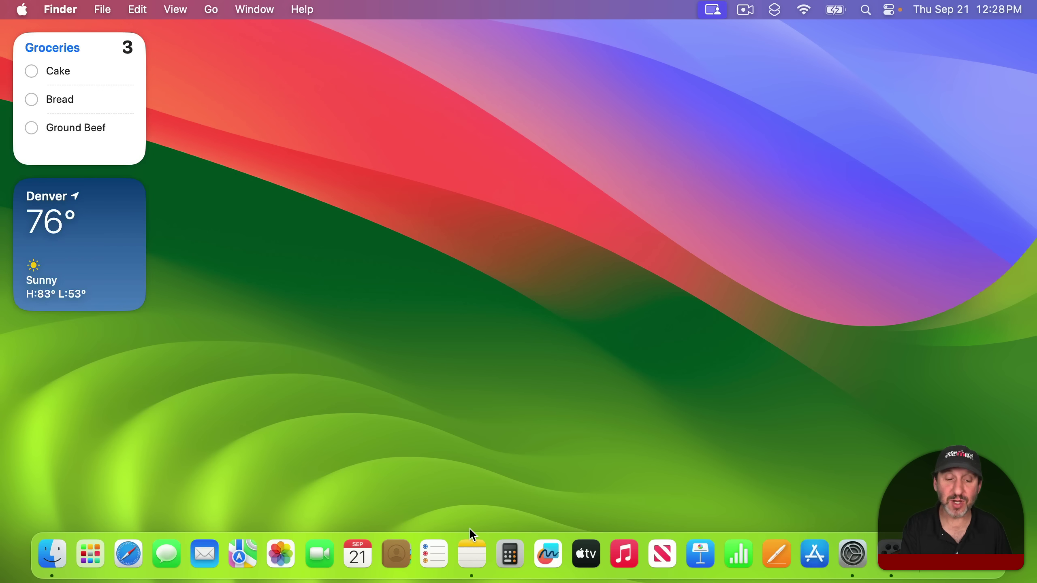
pyautogui.click(467, 551)
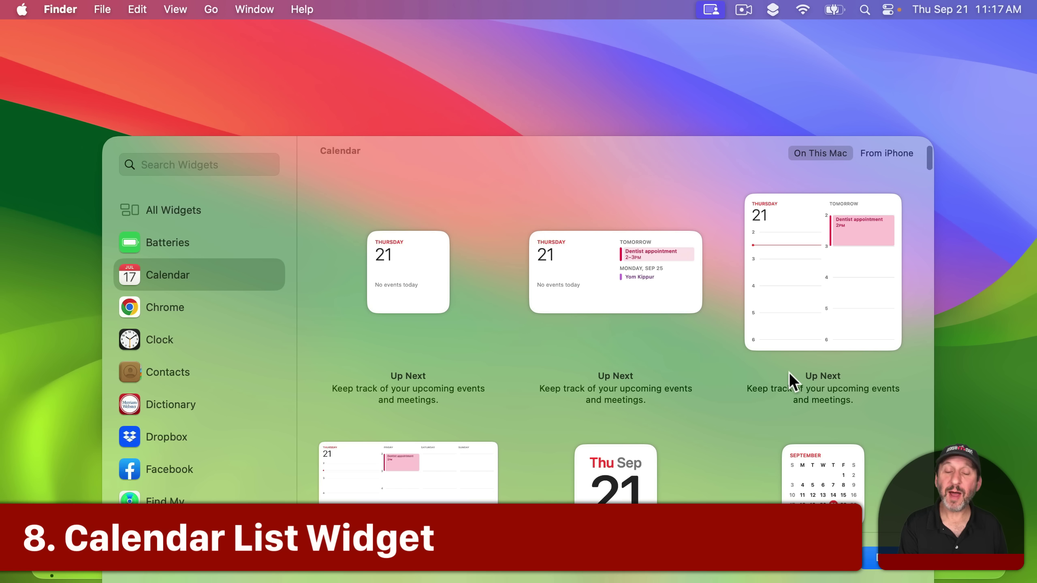
# Step: Add the Calendar widgets to the desktop: Date in the upper corner, Month beside it, and List on the opposite side
pyautogui.scroll(-5, 789, 376)
pyautogui.moveTo(598, 329); pyautogui.dragTo(958, 96)
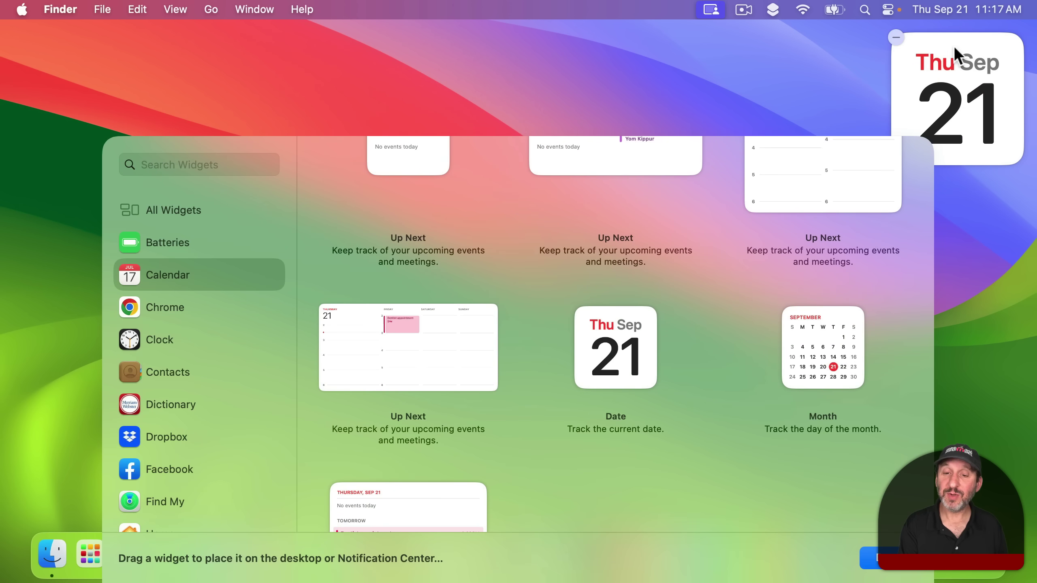
pyautogui.moveTo(835, 347); pyautogui.dragTo(828, 118)
pyautogui.scroll(-5, 745, 369)
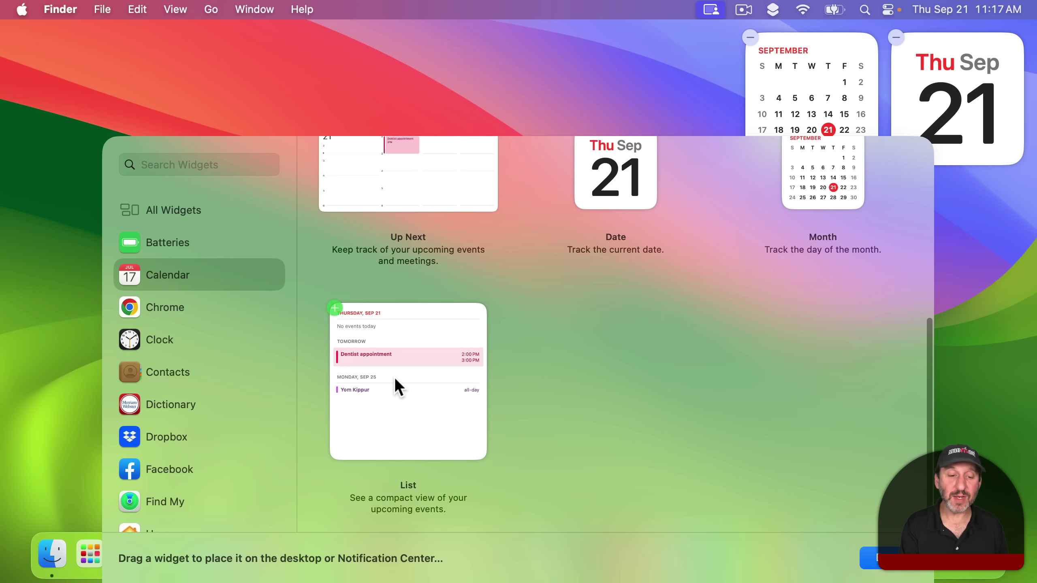
pyautogui.moveTo(412, 375); pyautogui.dragTo(181, 169)
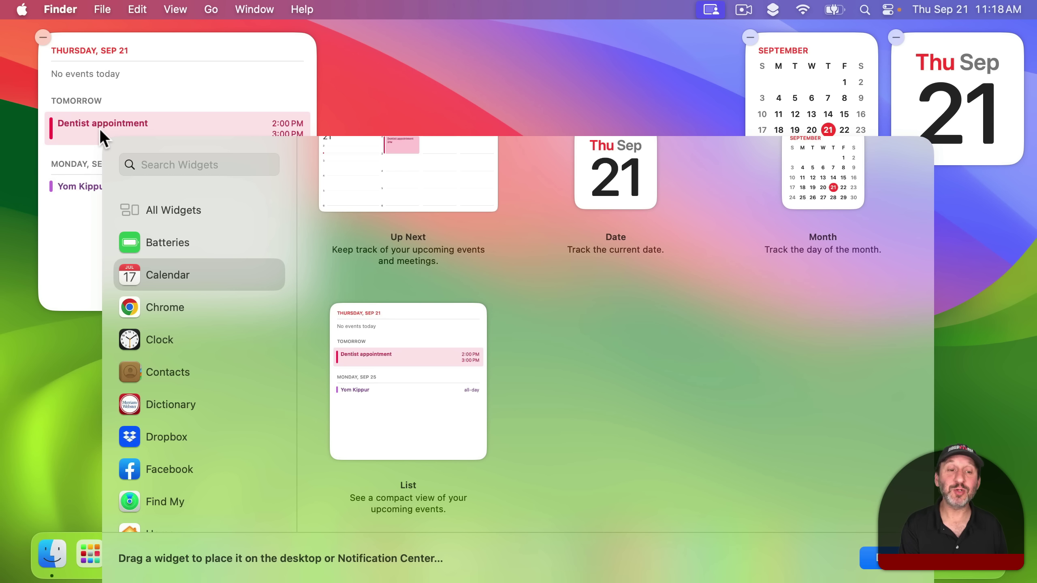
# Step: Turn off Mirror Calendar App for the Calendar List widget and review its calendar selection, keeping all calendars checked
pyautogui.rightClick(174, 96)
pyautogui.click(190, 104)
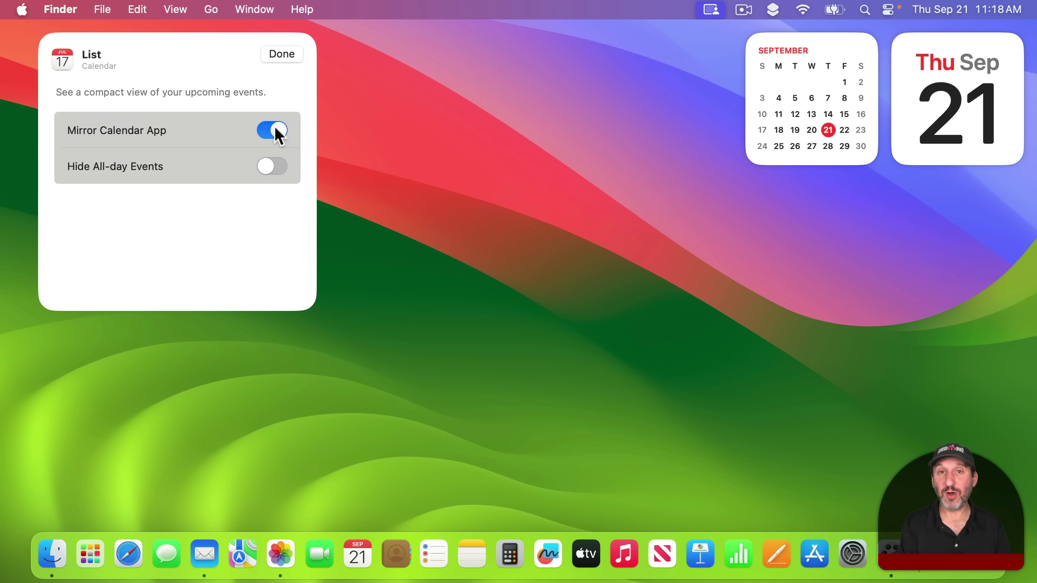
pyautogui.click(276, 134)
pyautogui.click(221, 167)
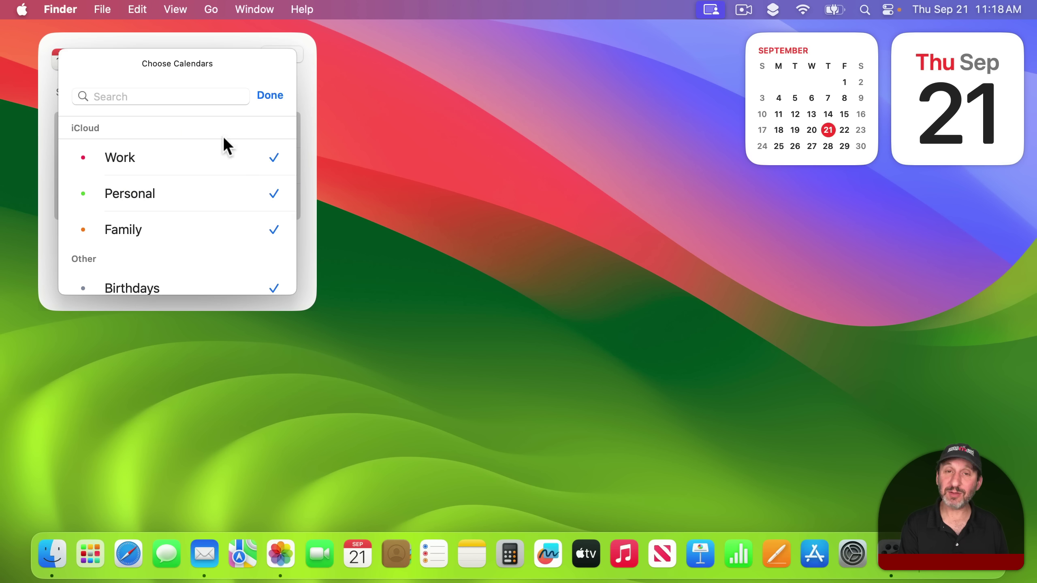
pyautogui.click(270, 95)
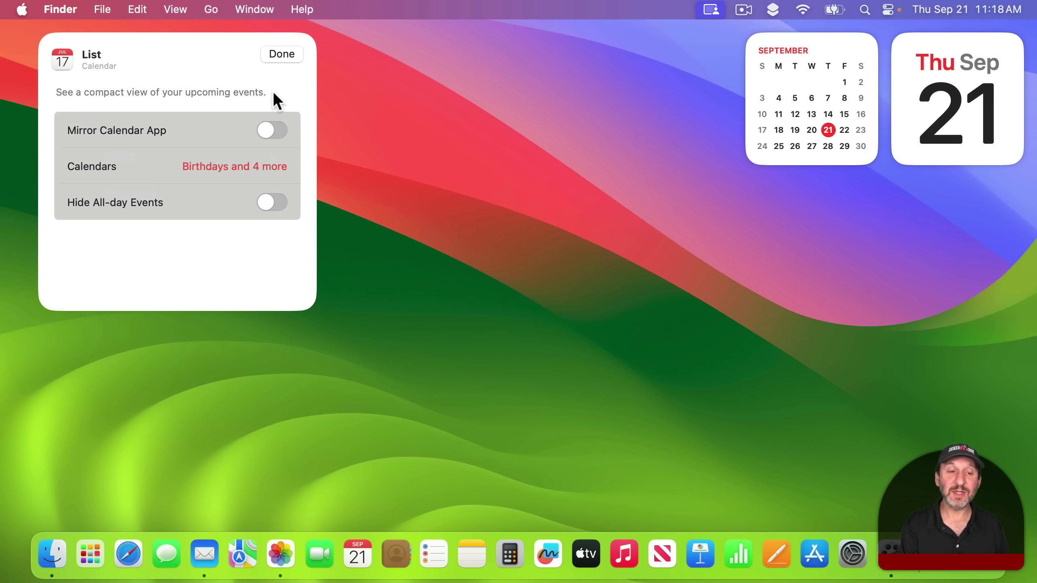
pyautogui.click(281, 54)
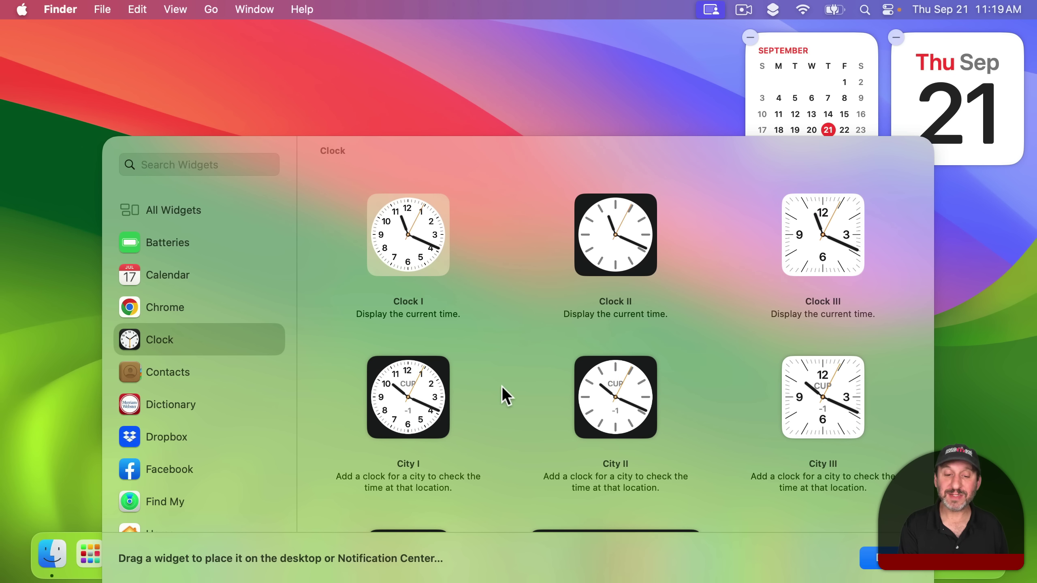
# Step: Add the City I clock widget to the desktop and set its city to Dublin, Ireland
pyautogui.moveTo(403, 404); pyautogui.dragTo(107, 110)
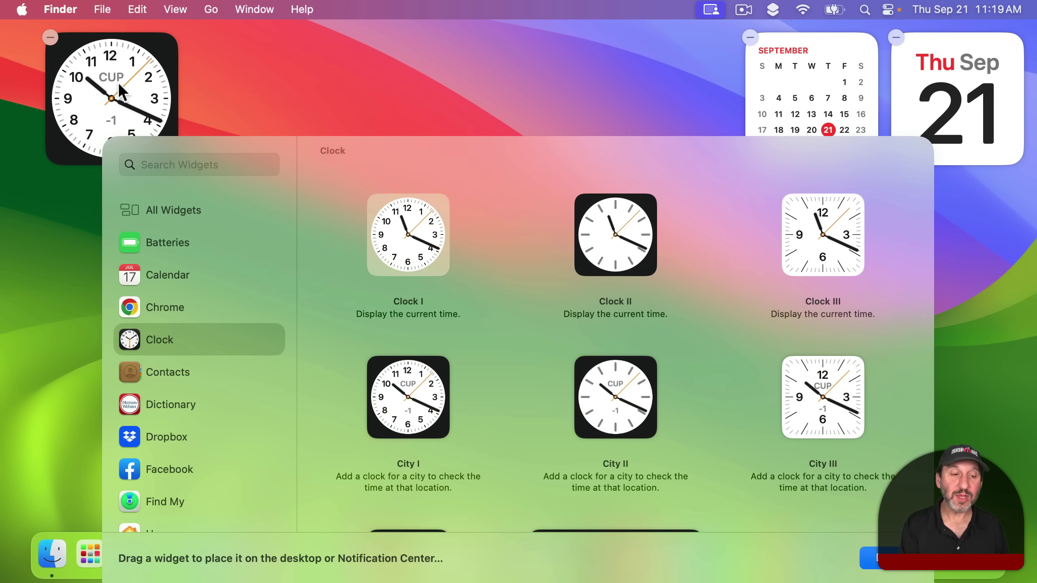
pyautogui.click(118, 82)
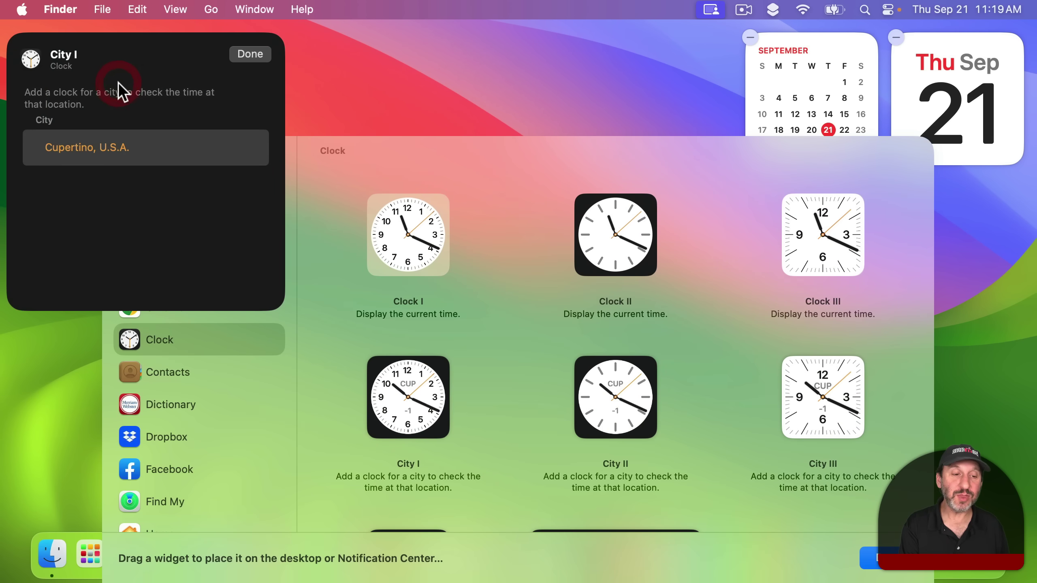
pyautogui.click(79, 148)
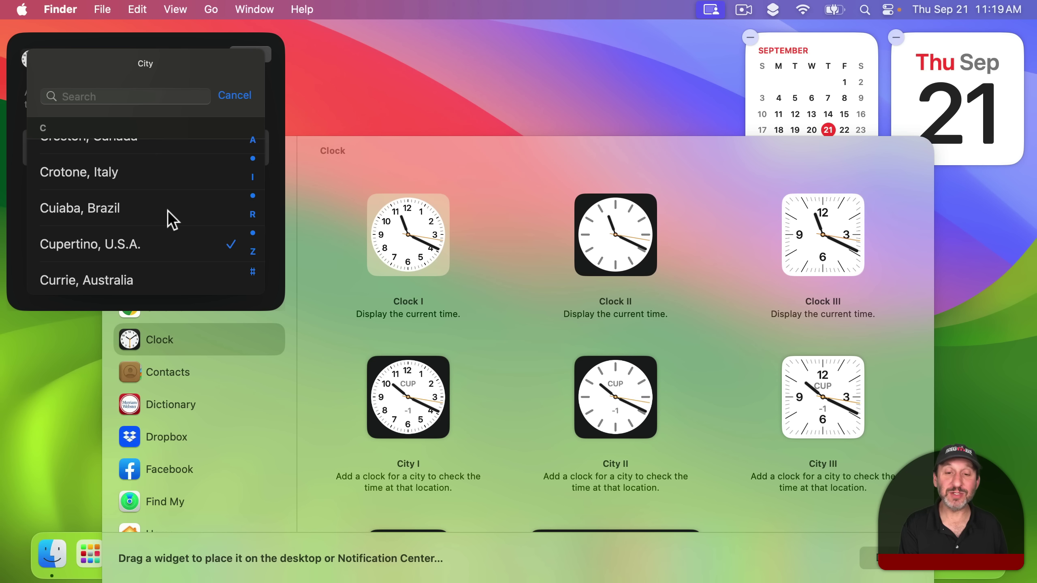
pyautogui.scroll(-10, 137, 222)
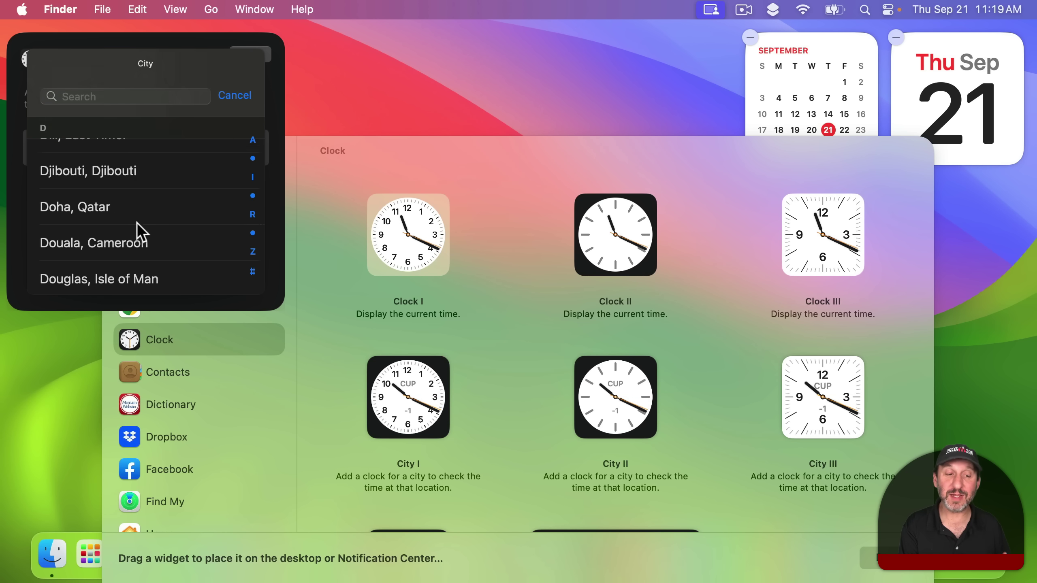
pyautogui.click(107, 233)
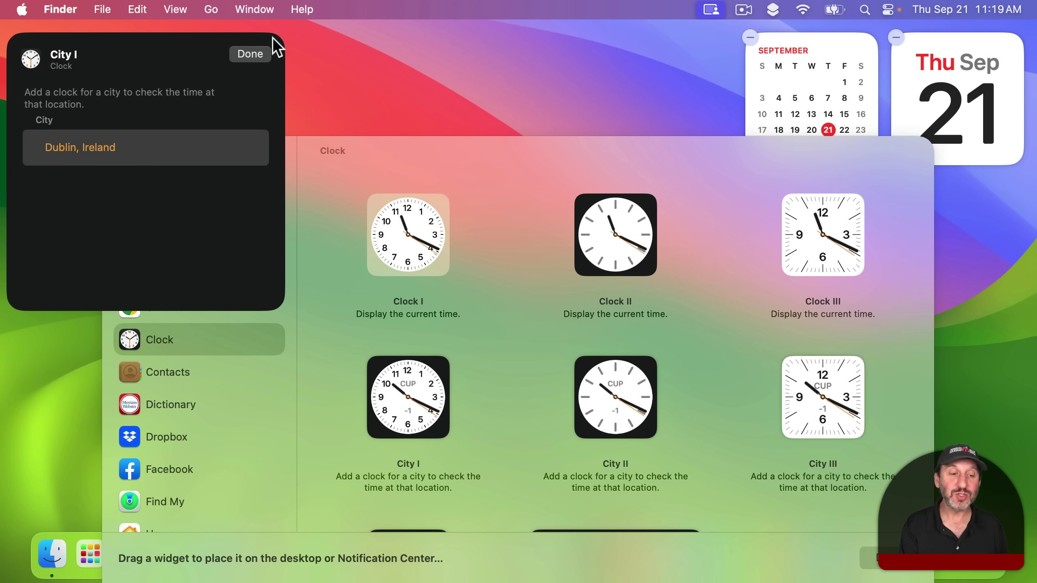
pyautogui.click(258, 54)
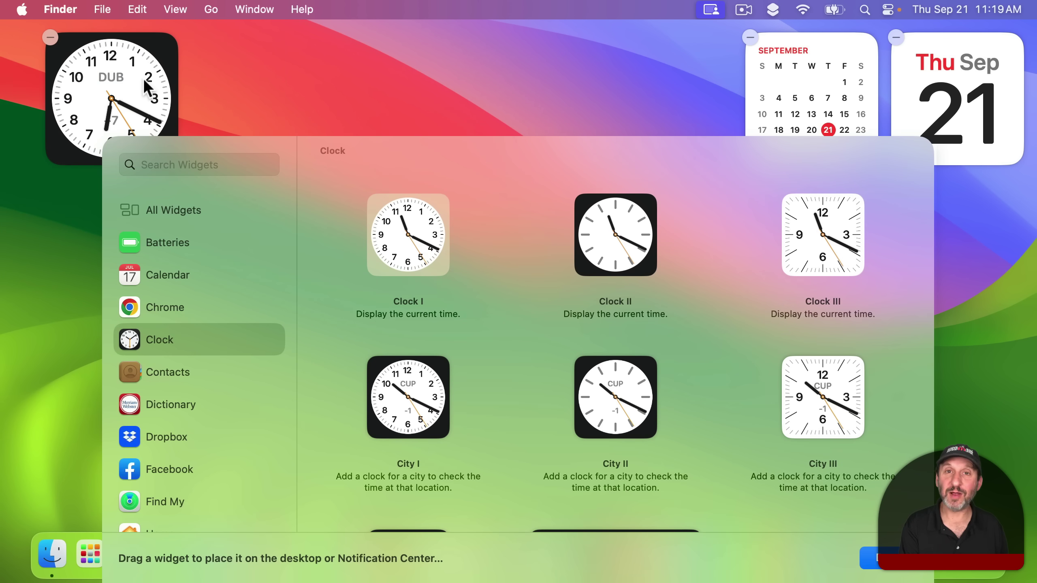
# Step: Add the small World Clock widget to the desktop beside the Dublin clock
pyautogui.scroll(-5, 479, 312)
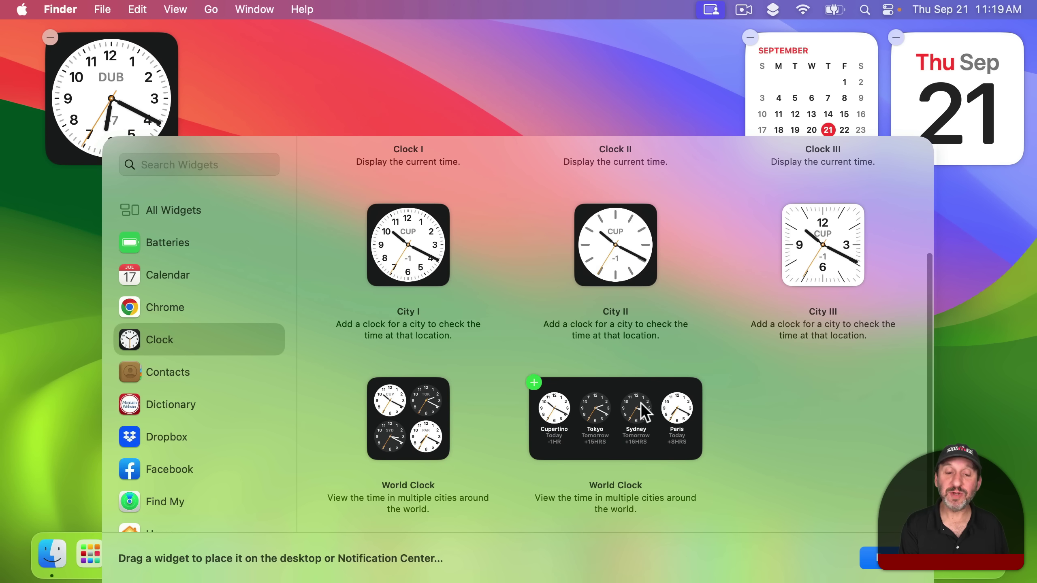
pyautogui.moveTo(420, 421); pyautogui.dragTo(294, 94)
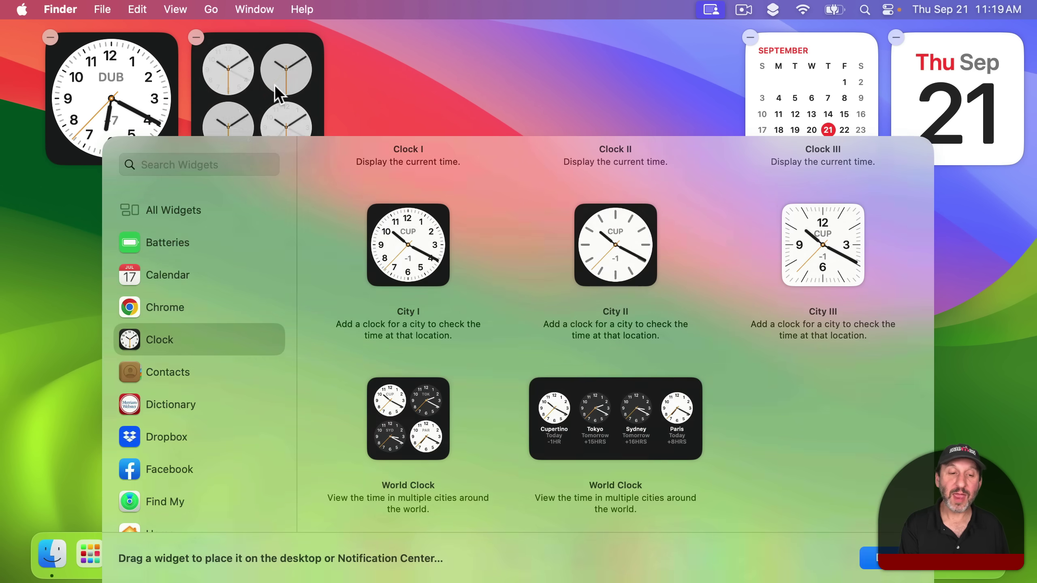
# Step: Open the World Clock widget's settings, review its city choices and close them without changes
pyautogui.click(269, 70)
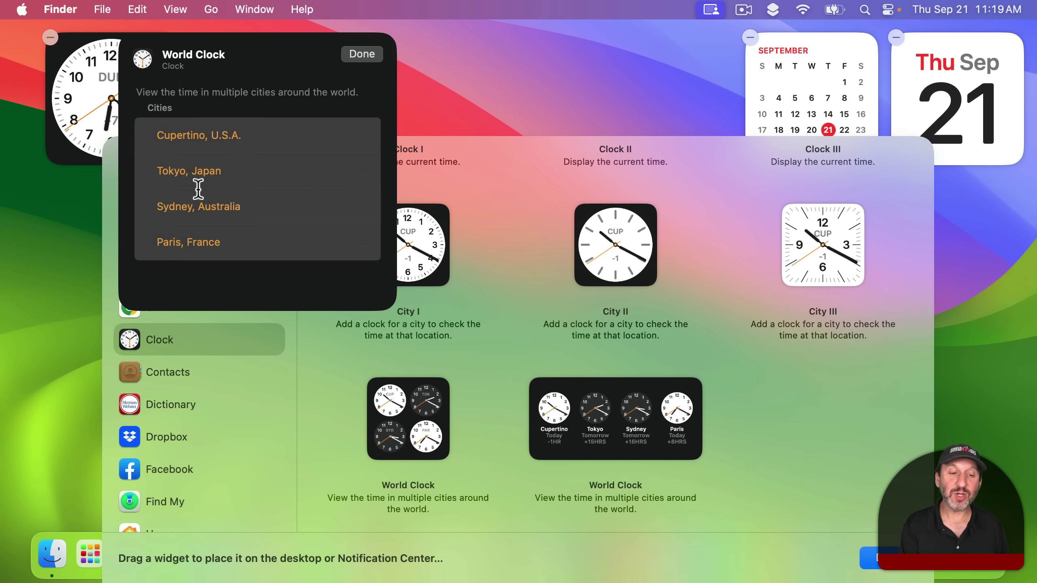
pyautogui.click(362, 54)
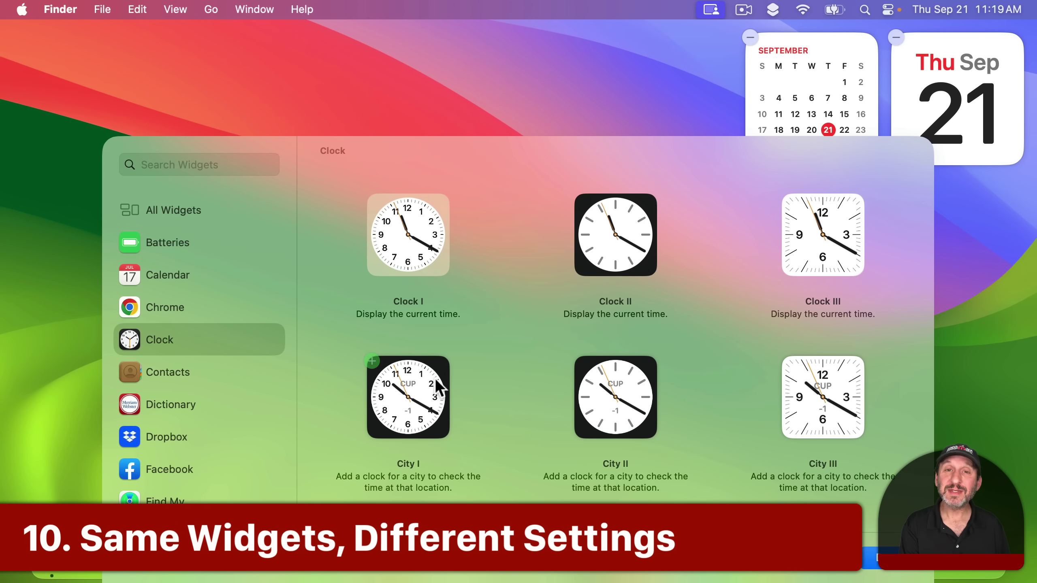
# Step: Add two City I clock widgets side by side on the desktop and set the second one's city to Genoa, Italy
pyautogui.moveTo(426, 390); pyautogui.dragTo(92, 85)
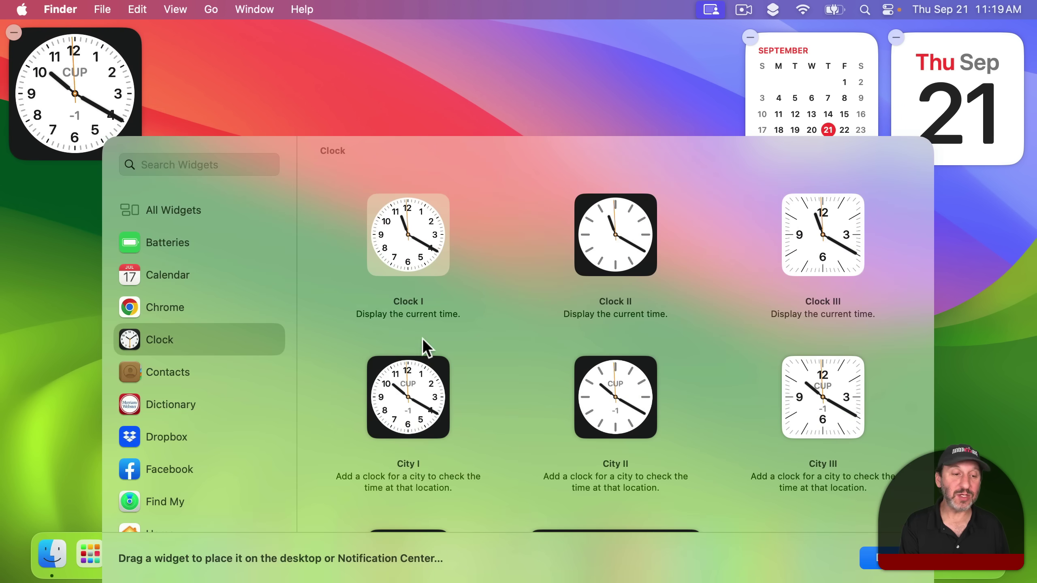
pyautogui.moveTo(420, 366); pyautogui.dragTo(228, 100)
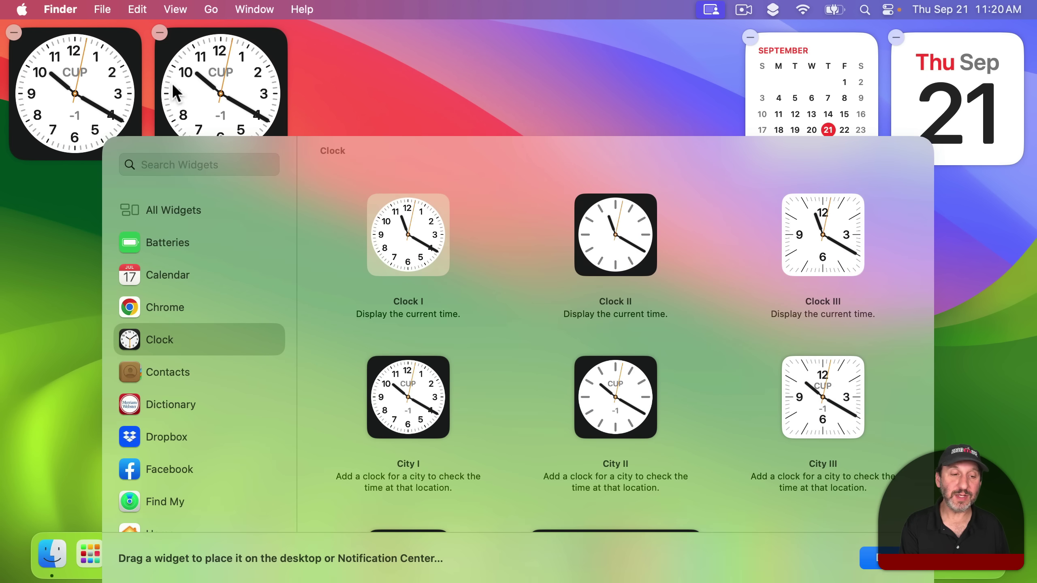
pyautogui.click(224, 71)
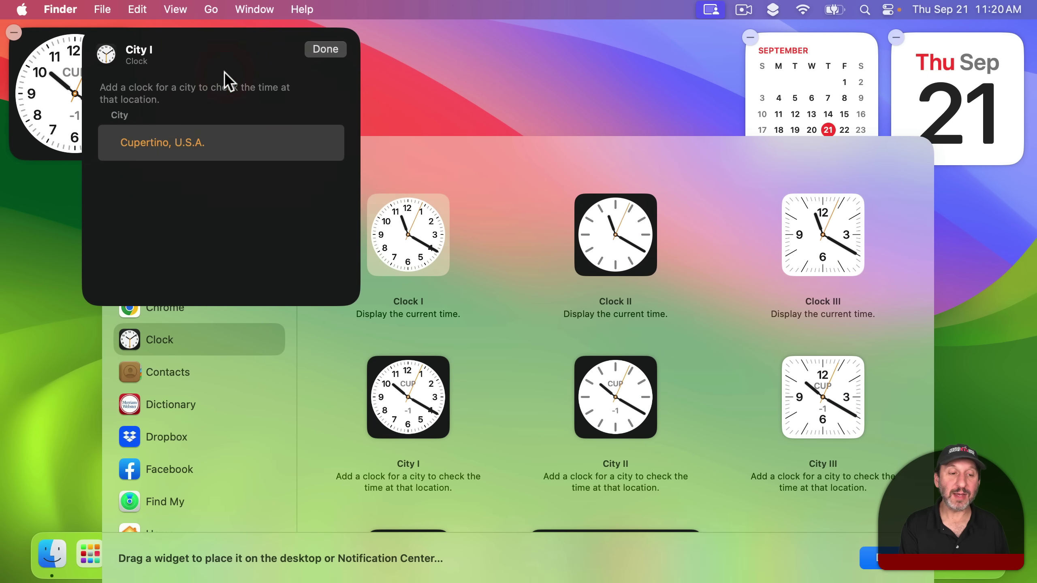
pyautogui.click(160, 143)
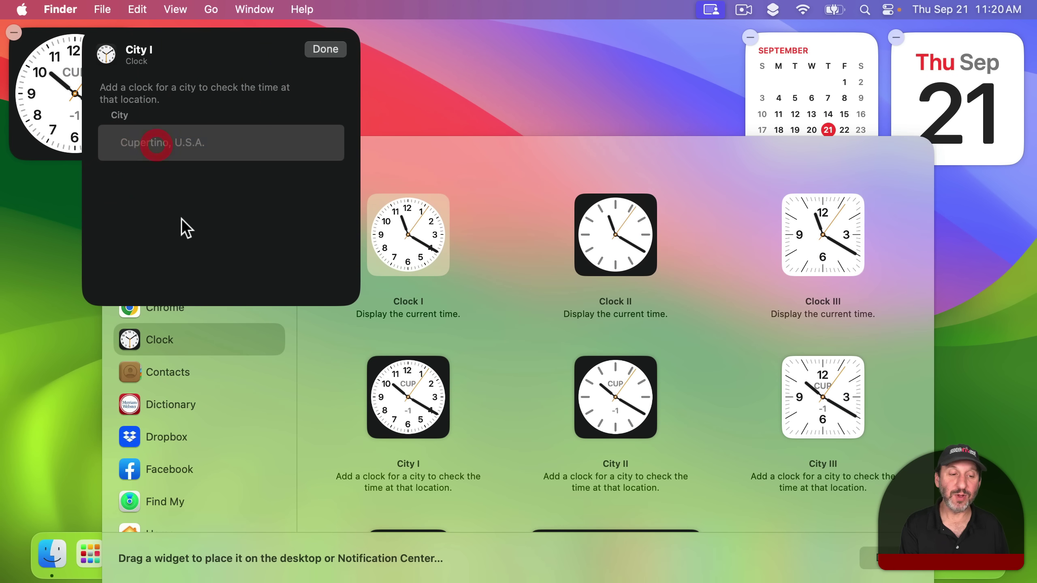
pyautogui.scroll(-5, 181, 218)
pyautogui.scroll(-4, 181, 218)
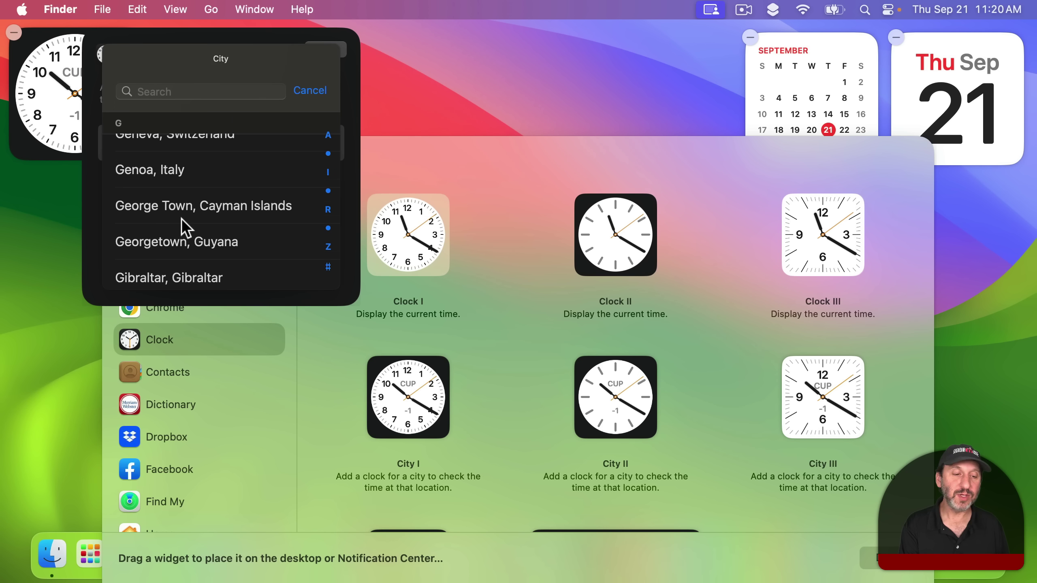
pyautogui.click(164, 168)
pyautogui.click(322, 51)
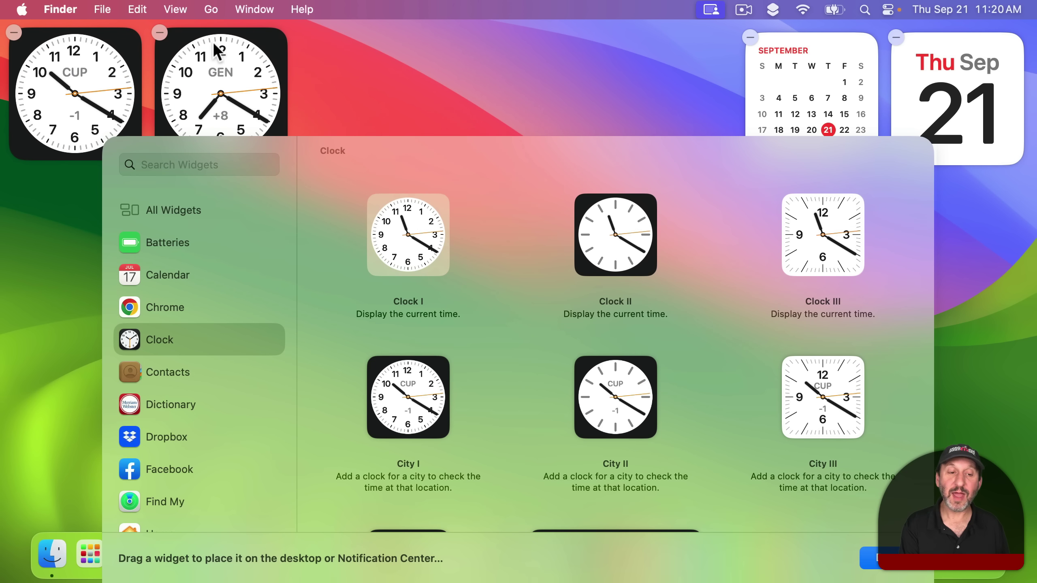
# Step: Remove both City I clock widgets from the desktop
pyautogui.click(160, 31)
pyautogui.click(15, 33)
# Step: Add two small Stocks Symbol widgets side by side on the empty side of the desktop
pyautogui.scroll(-10, 183, 368)
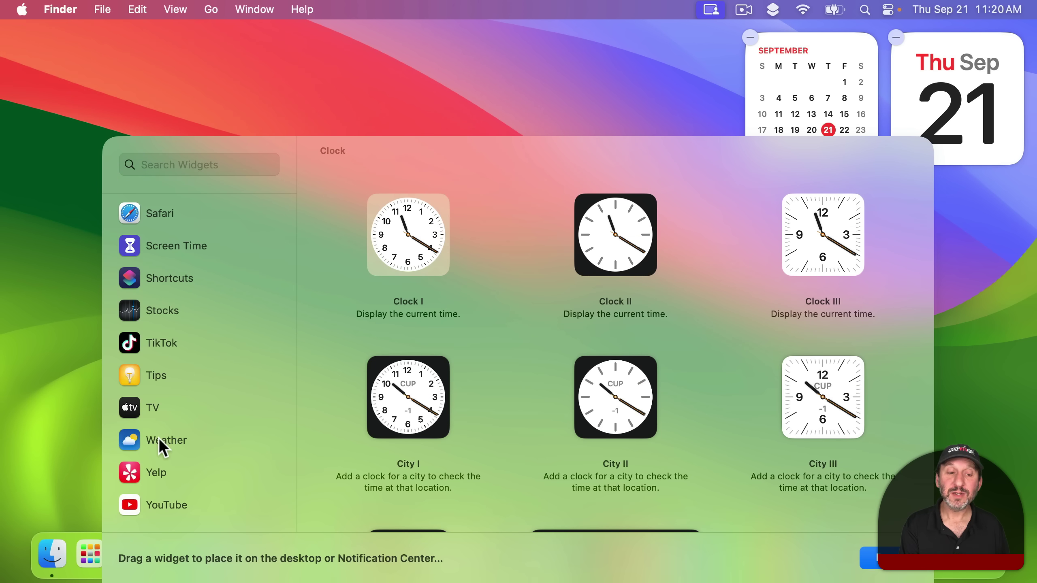
pyautogui.click(159, 438)
pyautogui.moveTo(411, 280); pyautogui.dragTo(97, 117)
pyautogui.moveTo(365, 279); pyautogui.dragTo(266, 133)
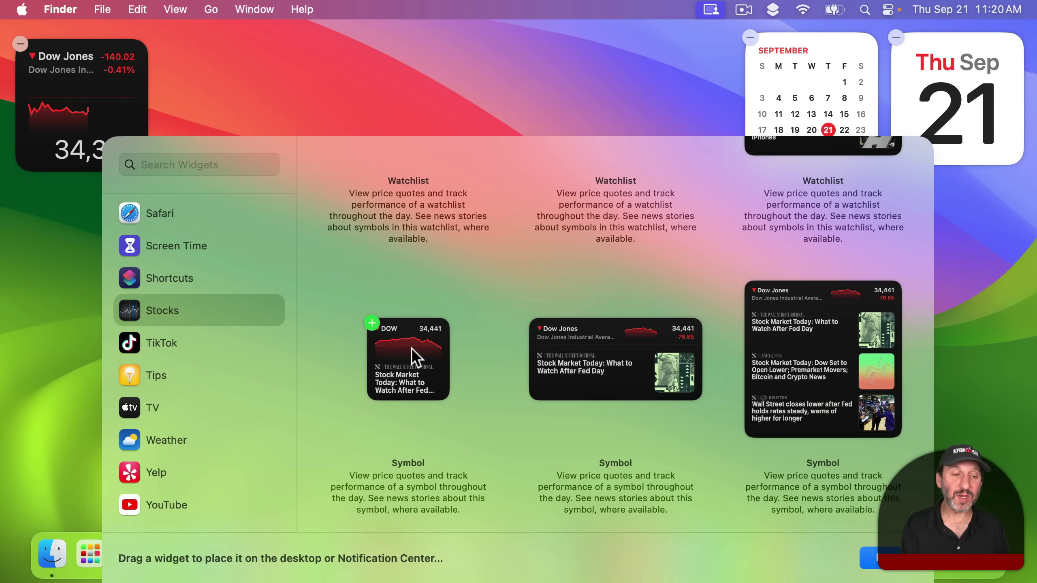
pyautogui.moveTo(417, 372); pyautogui.dragTo(241, 107)
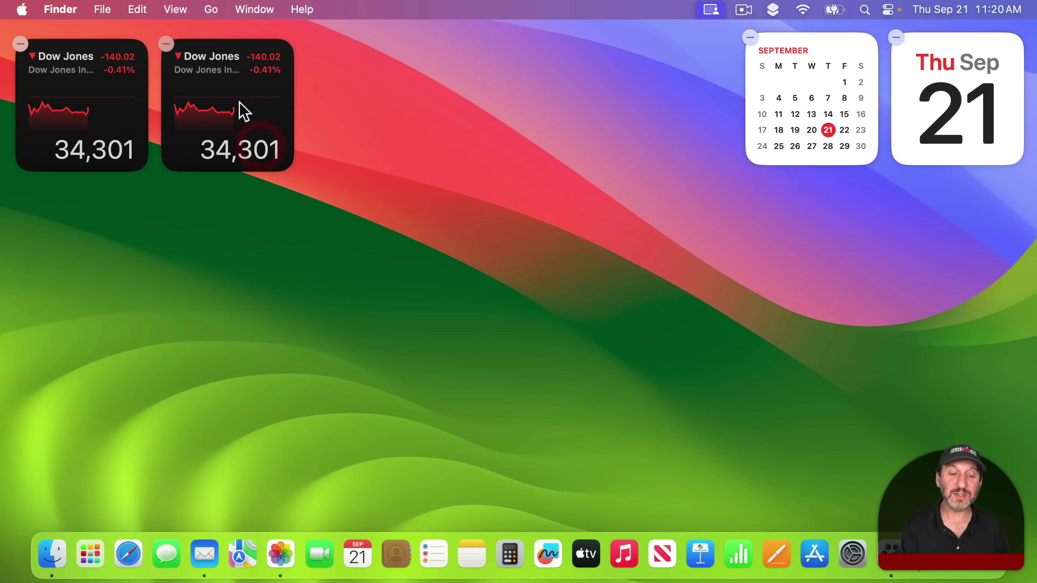
# Step: Set the second Stocks widget's symbol to S&P 500 and leave widget editing
pyautogui.click(228, 91)
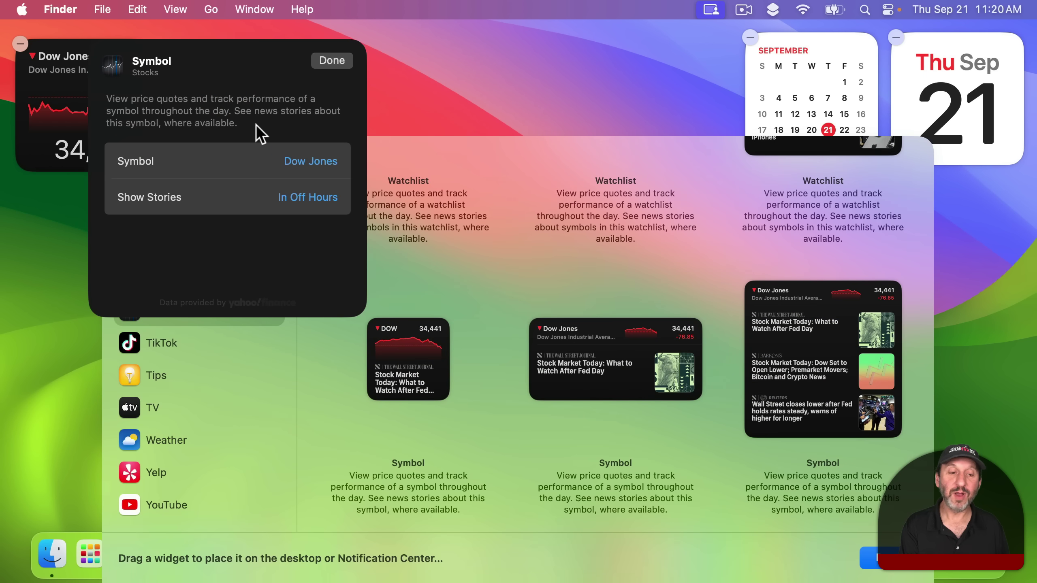
pyautogui.click(298, 159)
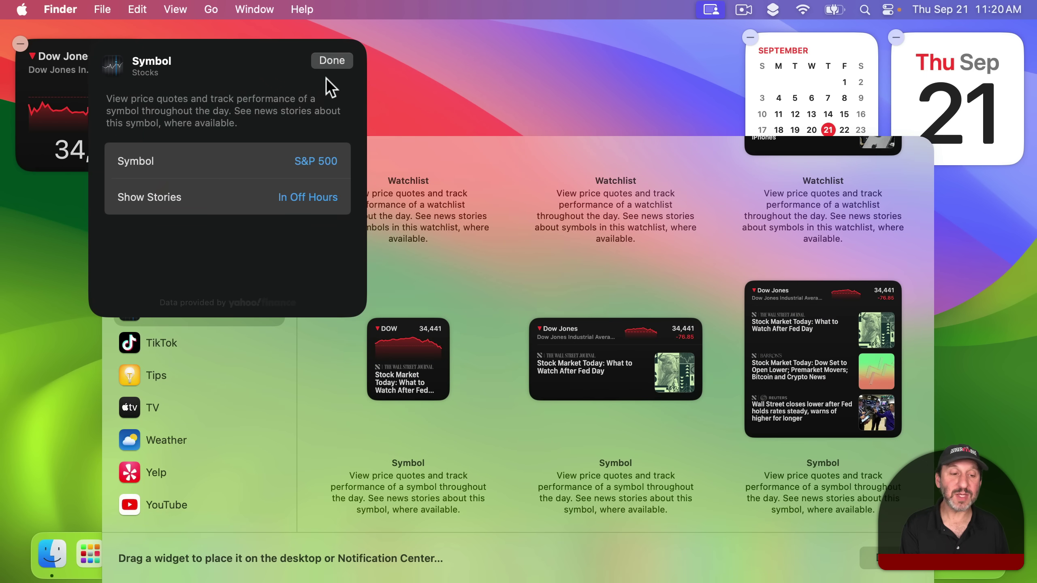
pyautogui.click(333, 62)
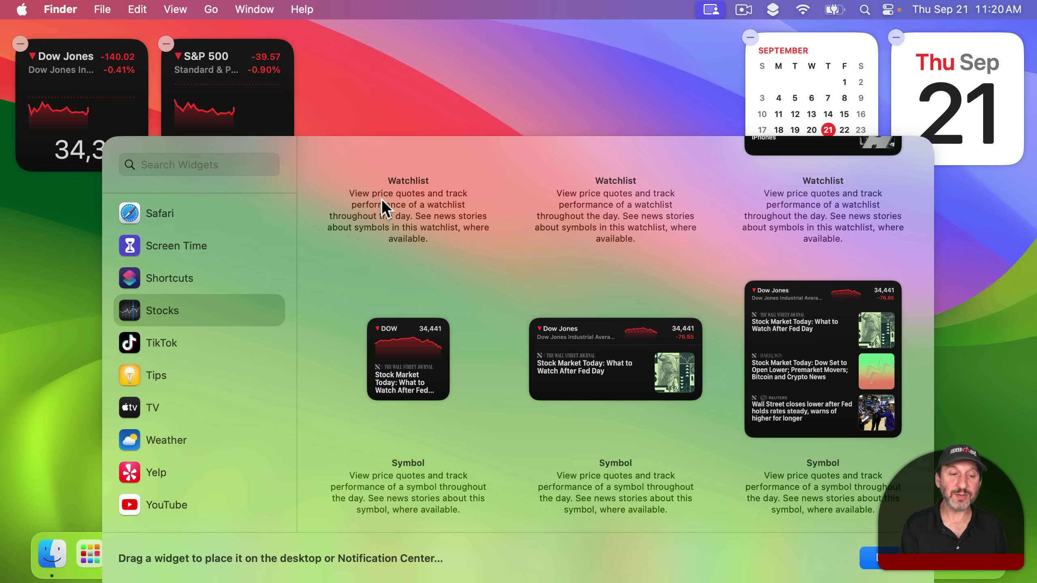
pyautogui.click(412, 93)
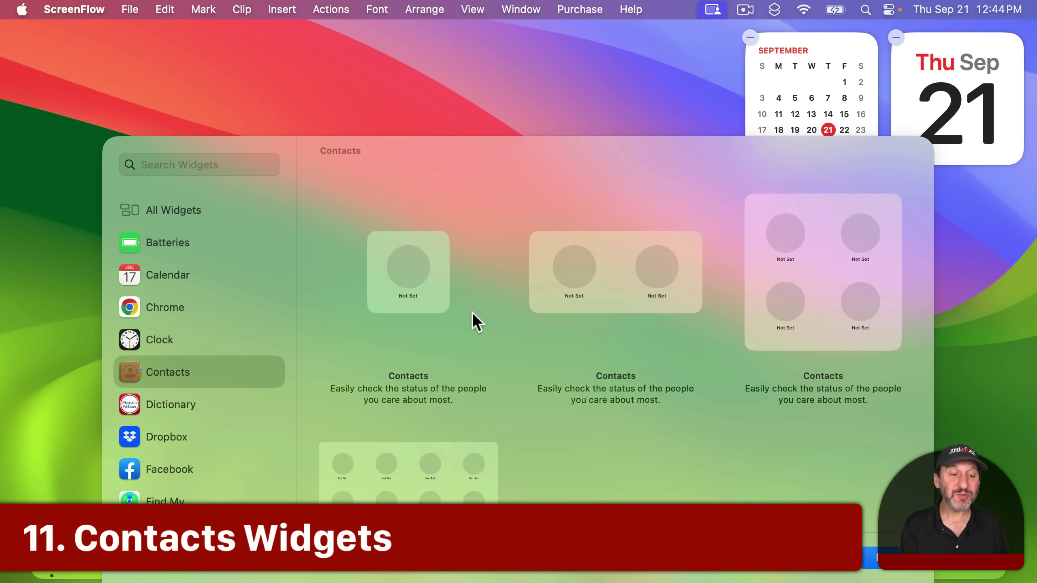
# Step: Add the medium two-person Contacts widget to the desktop and assign a different person to its first contact slot
pyautogui.click(607, 278)
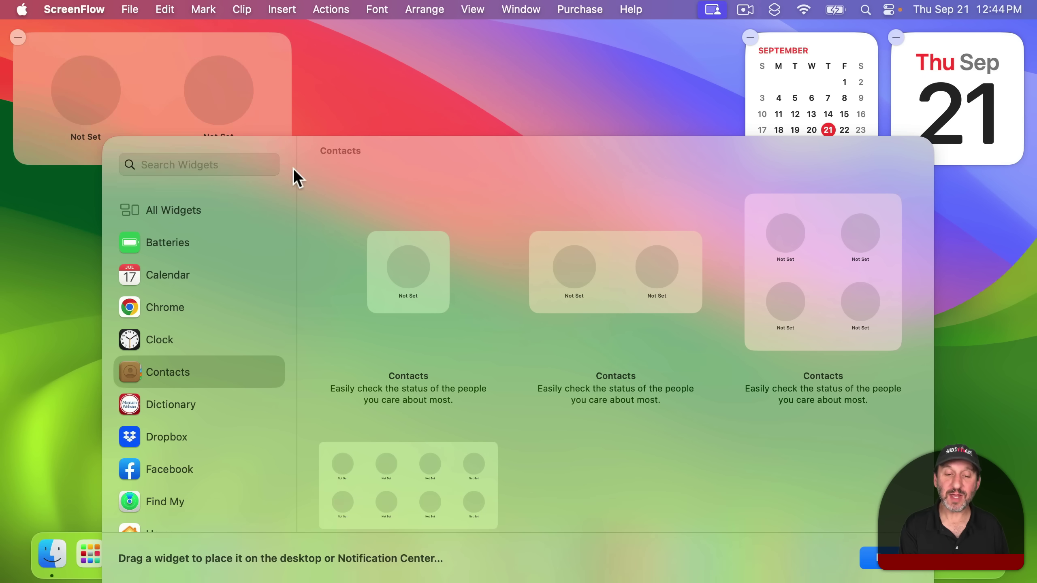
pyautogui.click(158, 69)
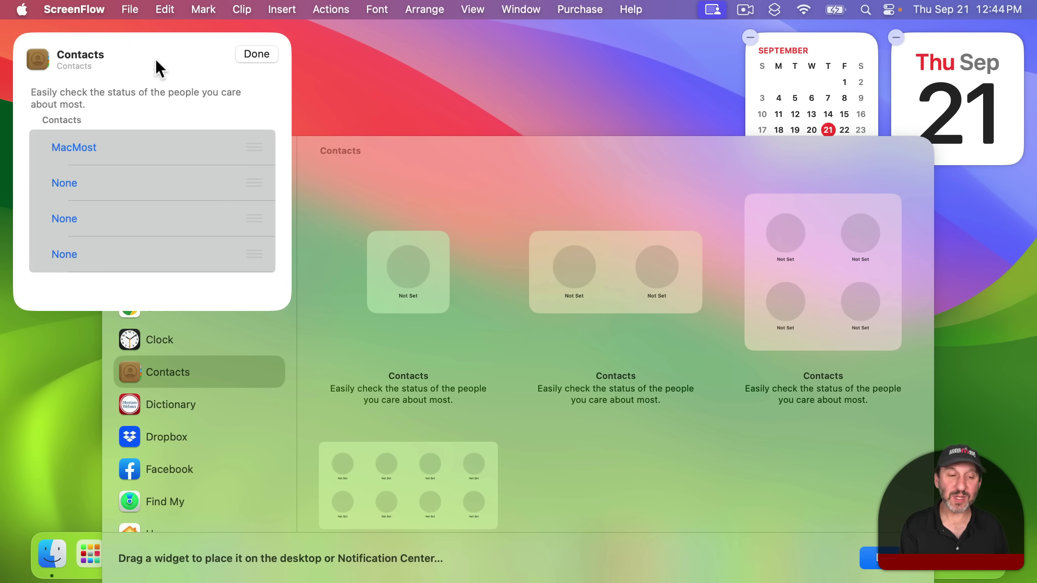
pyautogui.click(78, 145)
pyautogui.click(78, 145)
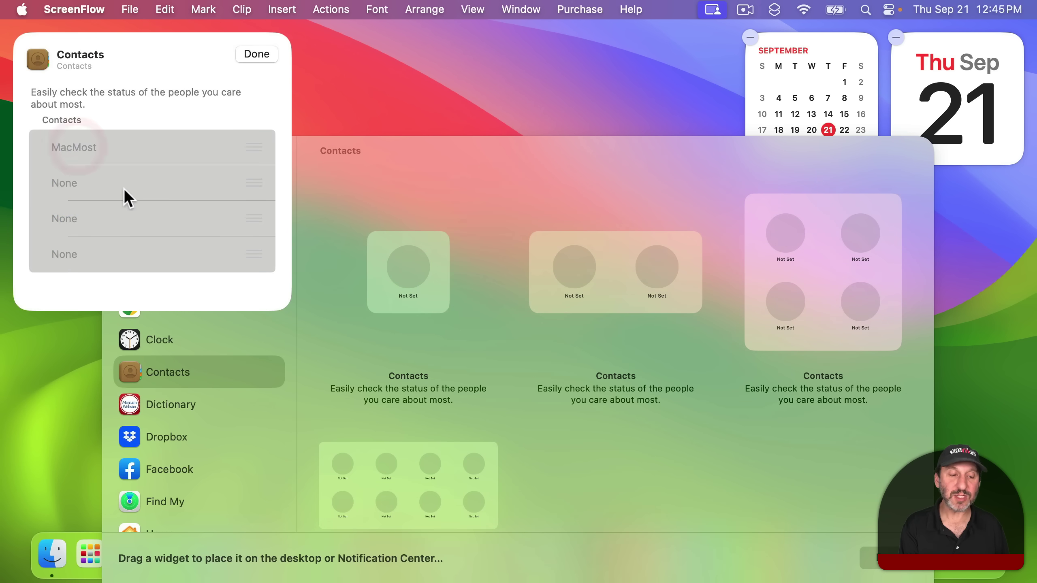
pyautogui.click(76, 228)
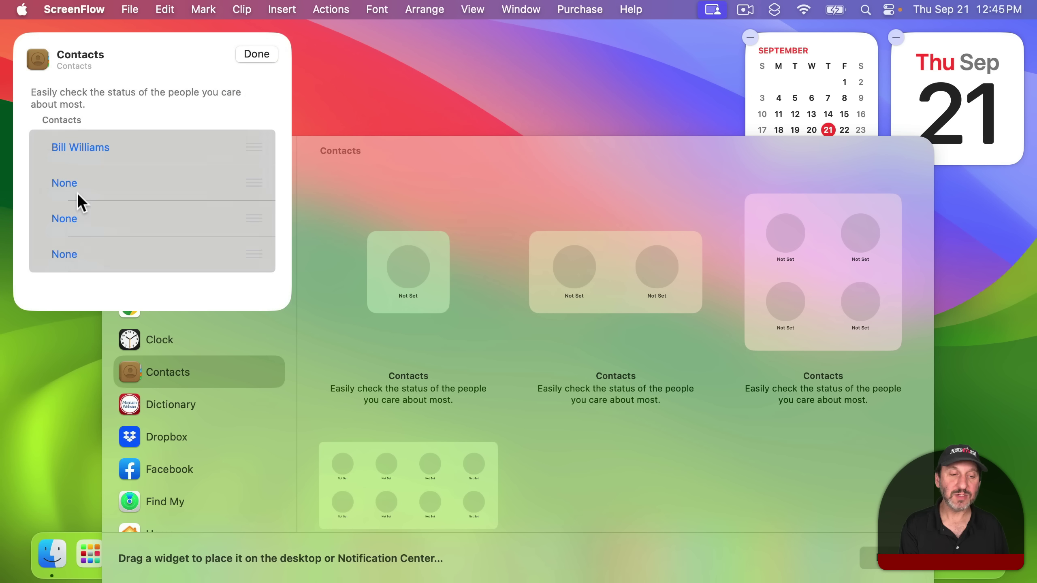
# Step: Assign a person to the Contacts widget's second slot and select that contact from the finished widget on the desktop
pyautogui.click(69, 188)
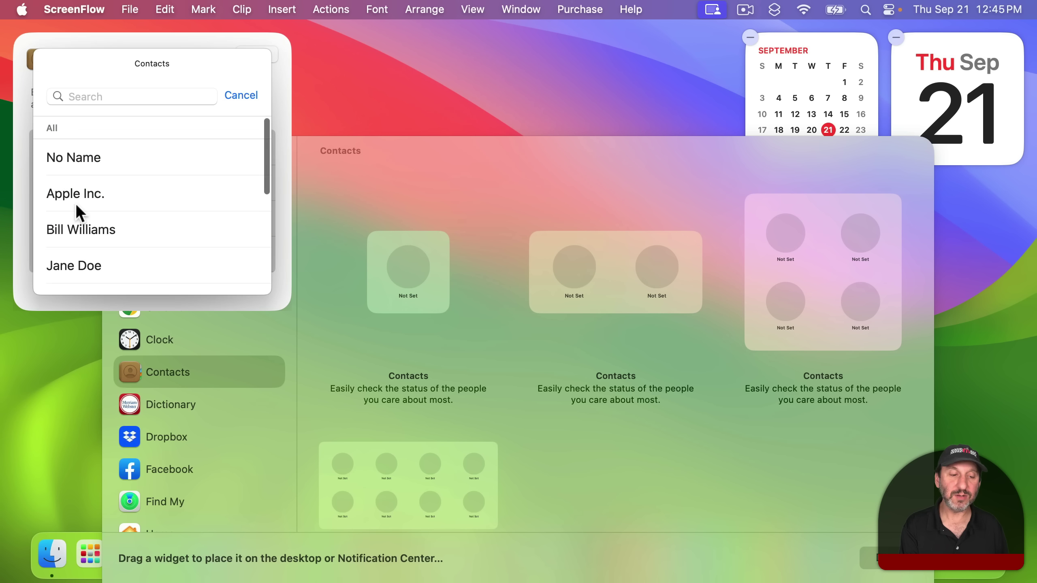
pyautogui.click(79, 266)
pyautogui.click(255, 58)
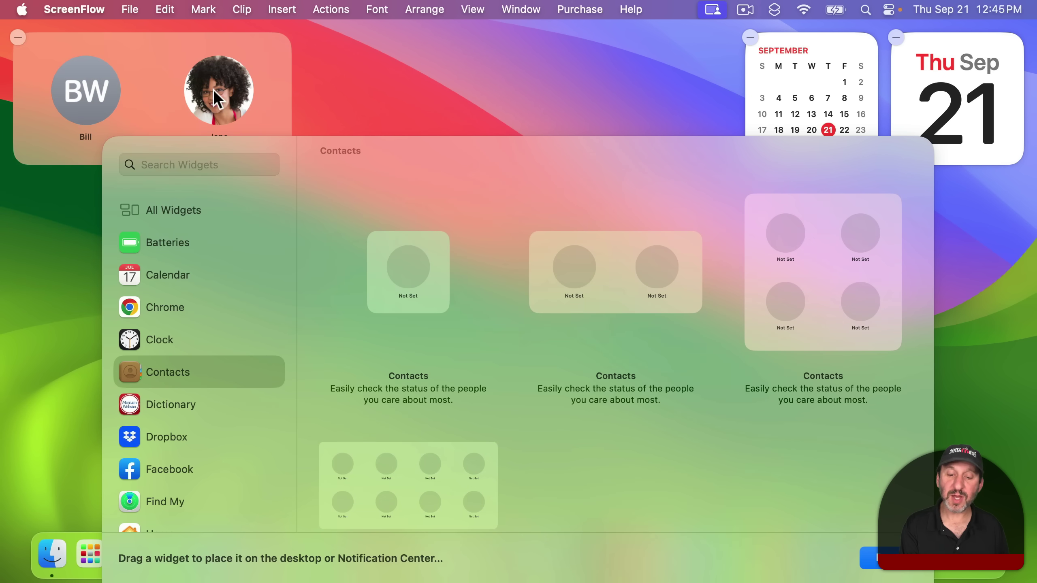
pyautogui.click(519, 88)
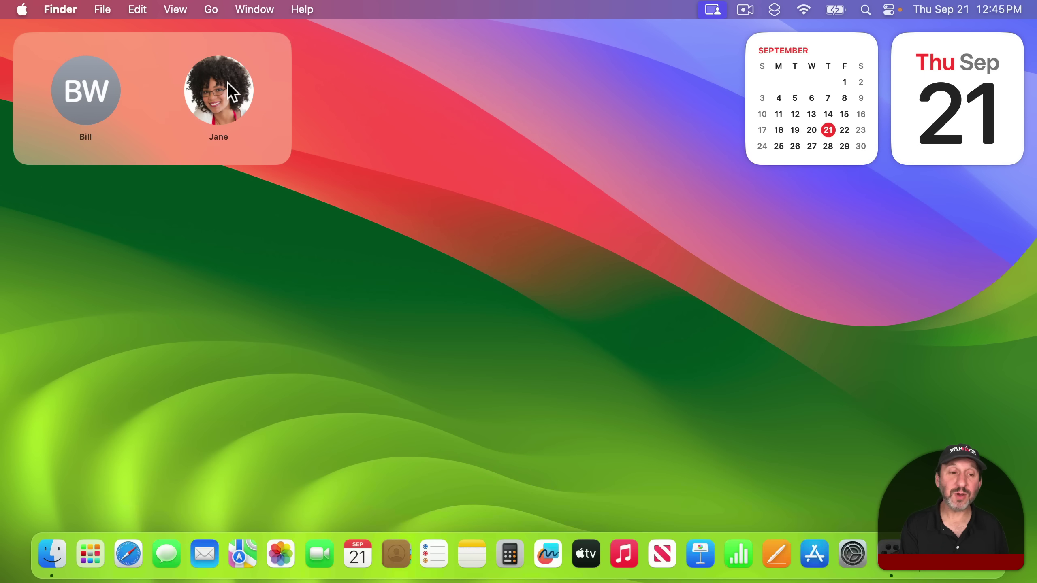
pyautogui.click(227, 82)
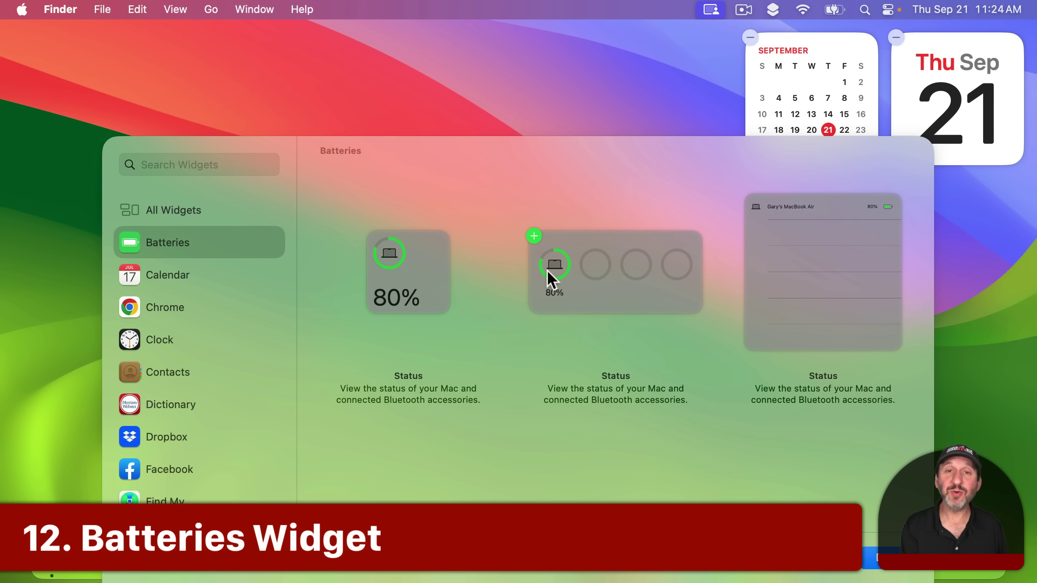
# Step: Add the medium Batteries Status widget to the desktop and open the widget's options
pyautogui.moveTo(614, 269); pyautogui.dragTo(164, 91)
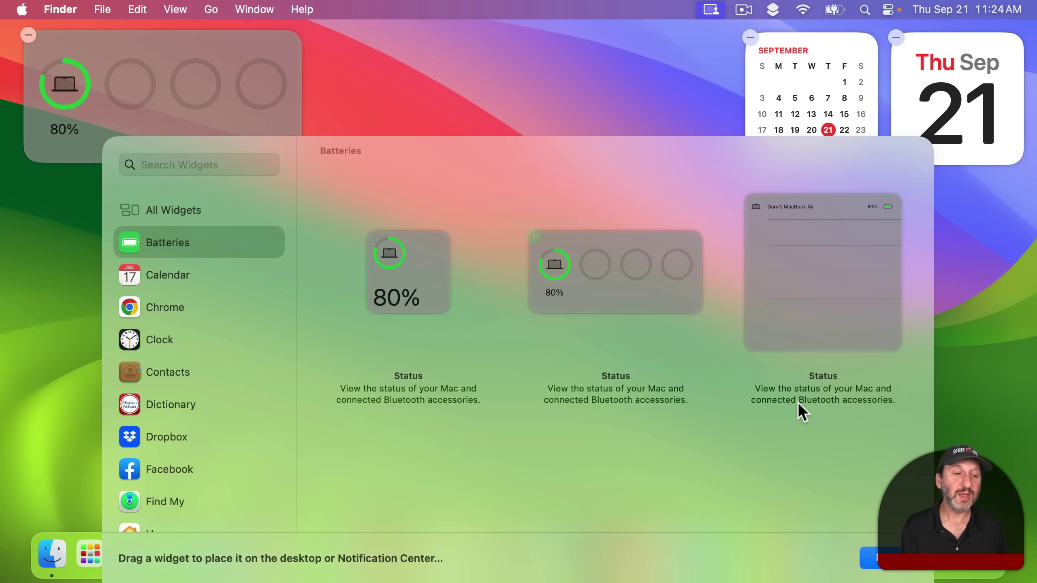
pyautogui.click(869, 558)
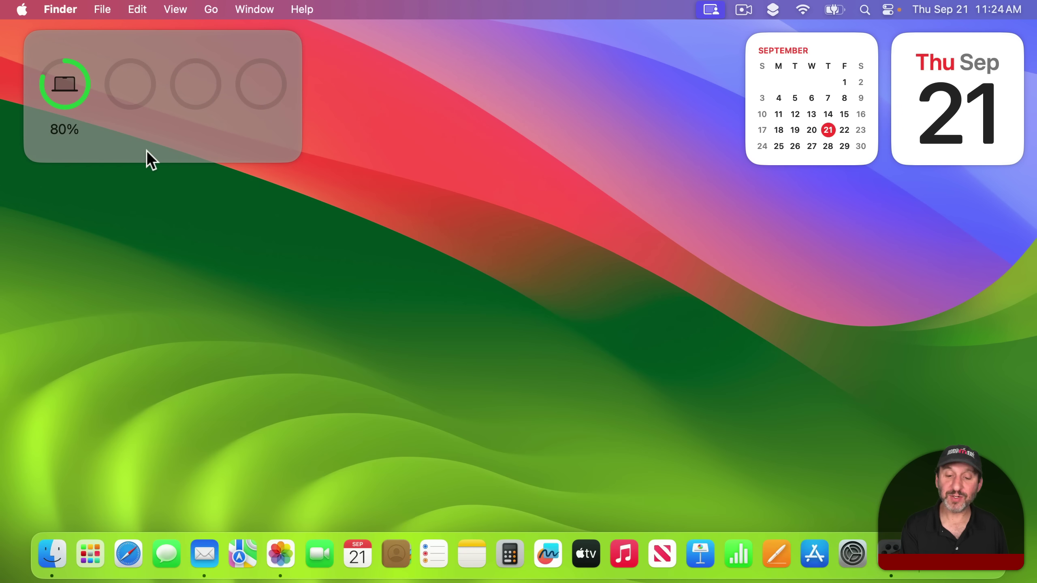
pyautogui.rightClick(139, 96)
pyautogui.click(152, 123)
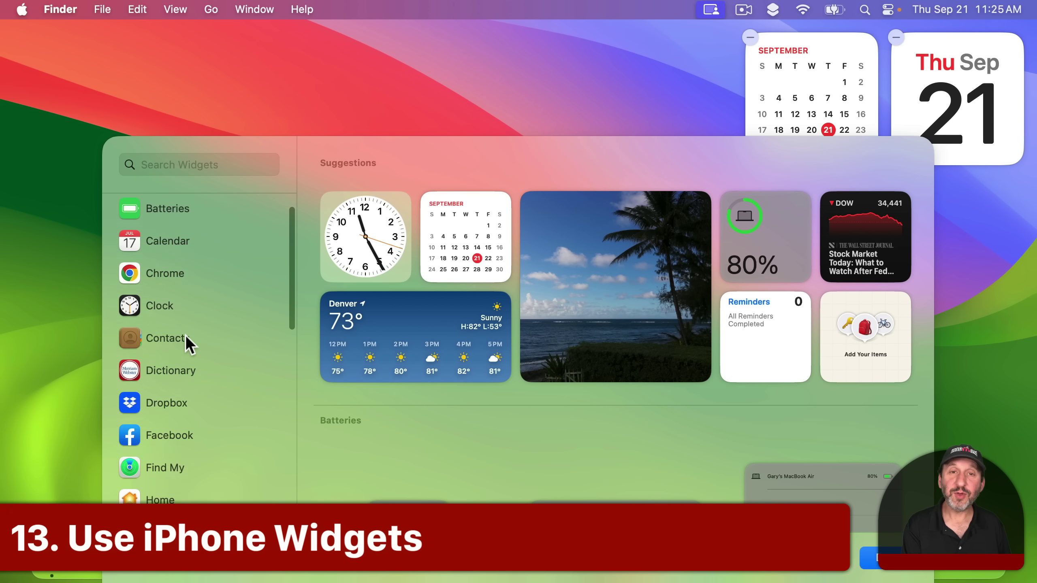
# Step: Look through the widget gallery's app list and examine the Reddit widgets offered from the iPhone
pyautogui.scroll(-2, 185, 339)
pyautogui.scroll(-3, 185, 337)
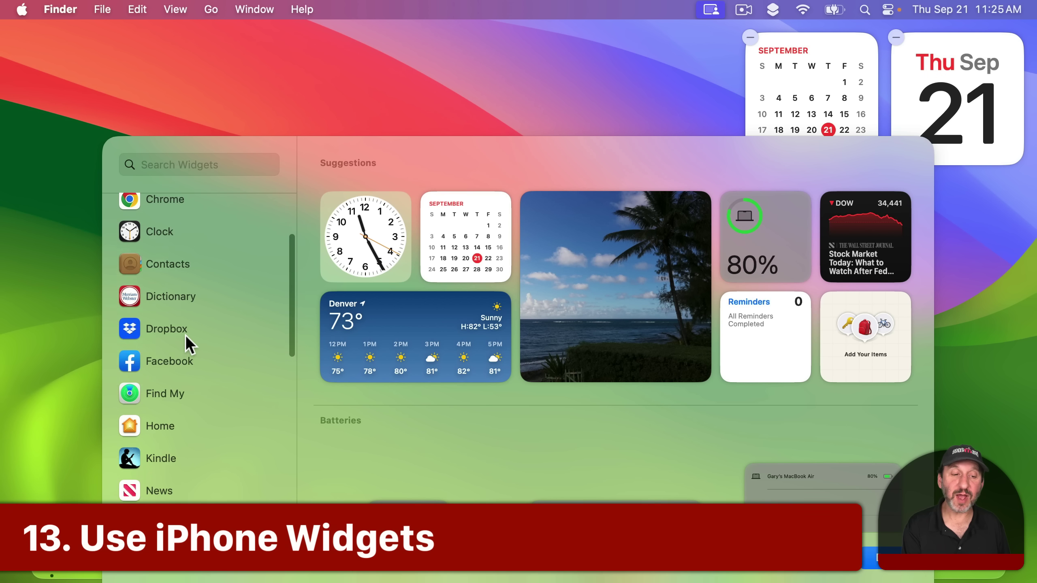
pyautogui.scroll(-6, 185, 336)
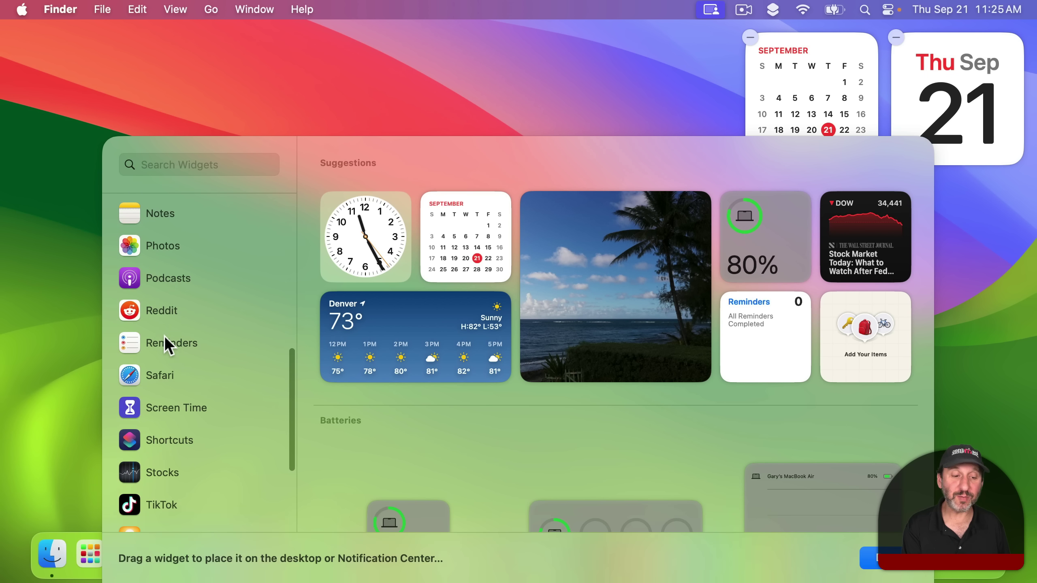
pyautogui.click(155, 310)
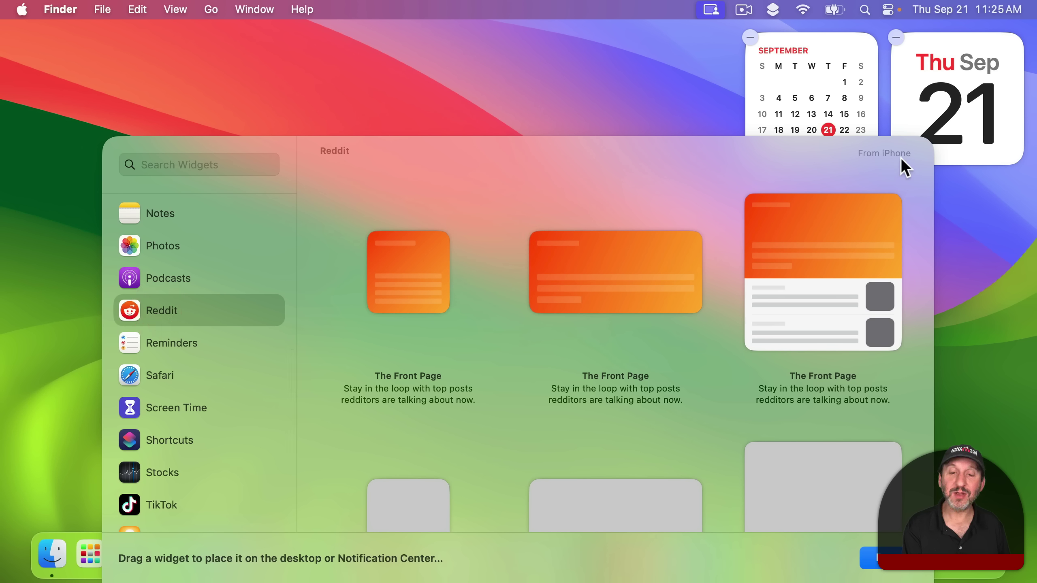
# Step: Show all widgets and compare the Calendar section's From iPhone and On This Mac versions, ending on On This Mac
pyautogui.scroll(10, 211, 287)
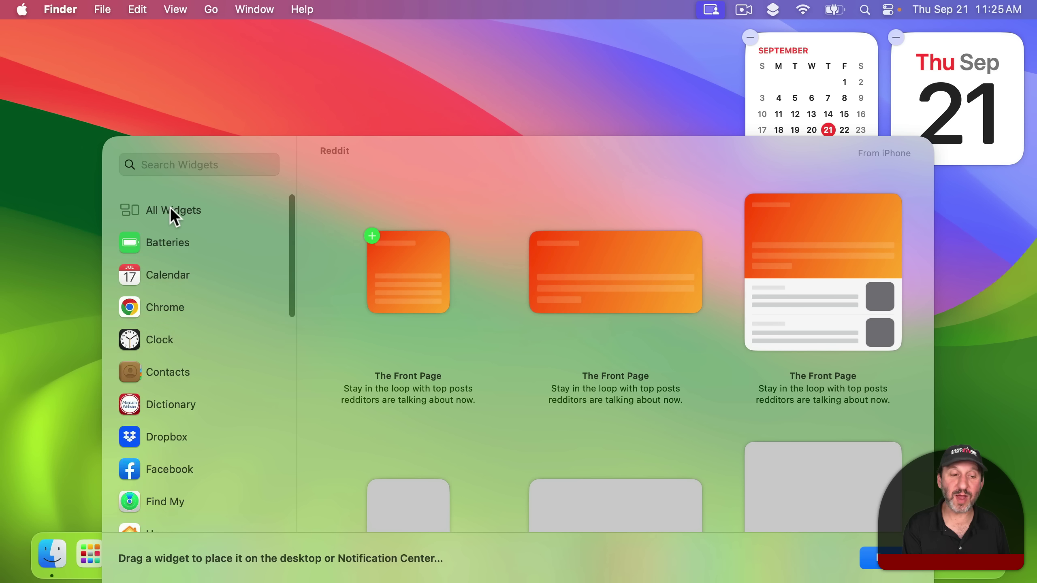
pyautogui.click(173, 217)
pyautogui.scroll(-5, 609, 399)
pyautogui.scroll(-2, 609, 399)
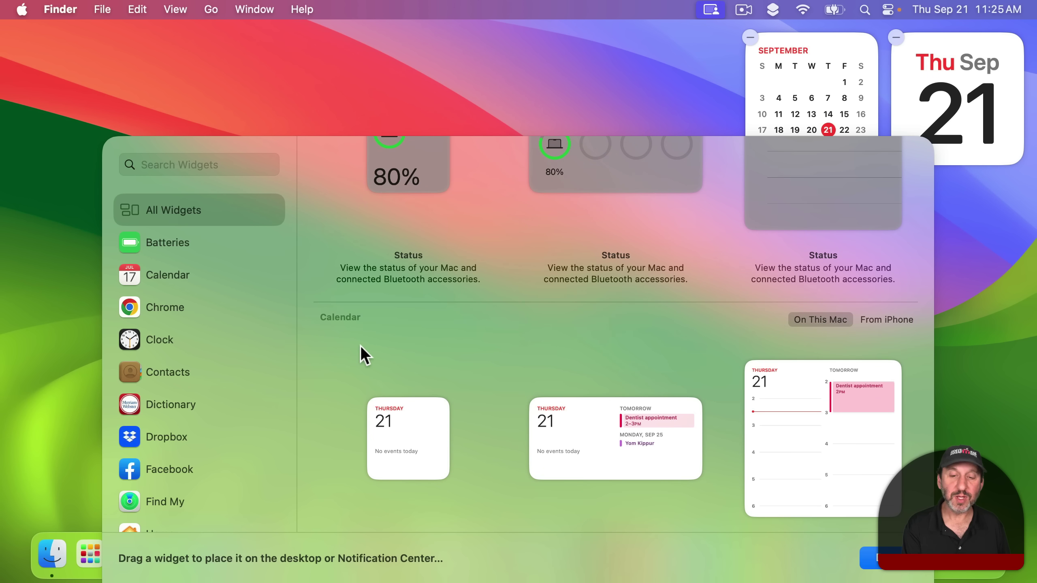
pyautogui.scroll(6, 886, 322)
pyautogui.click(886, 323)
pyautogui.scroll(-6, 864, 321)
pyautogui.click(826, 244)
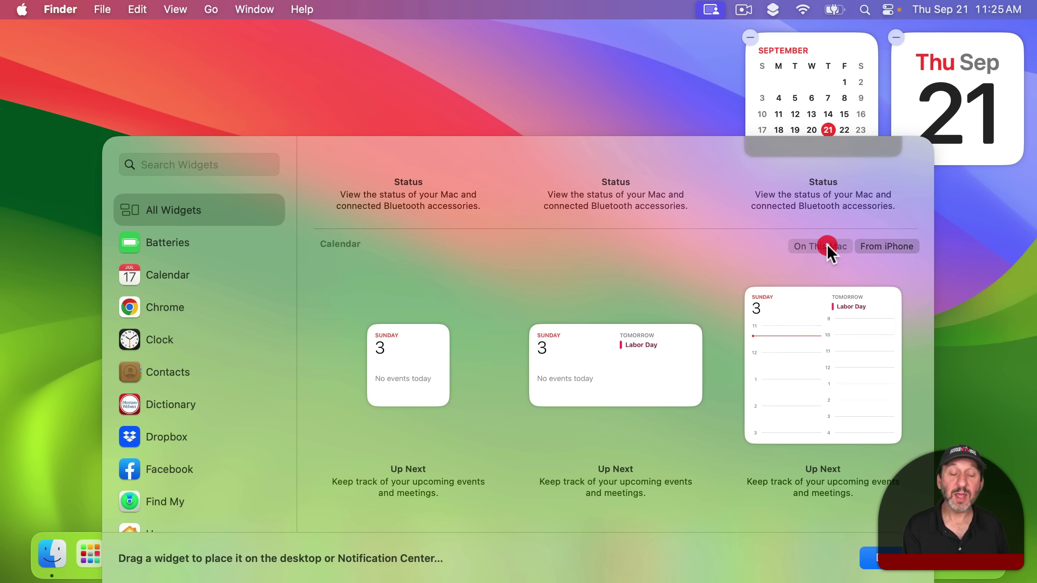
# Step: Browse the gallery from Calendar through Chrome, Clock, Contacts and Dictionary, checking which widgets come from the iPhone
pyautogui.scroll(-2, 789, 274)
pyautogui.scroll(-15, 789, 273)
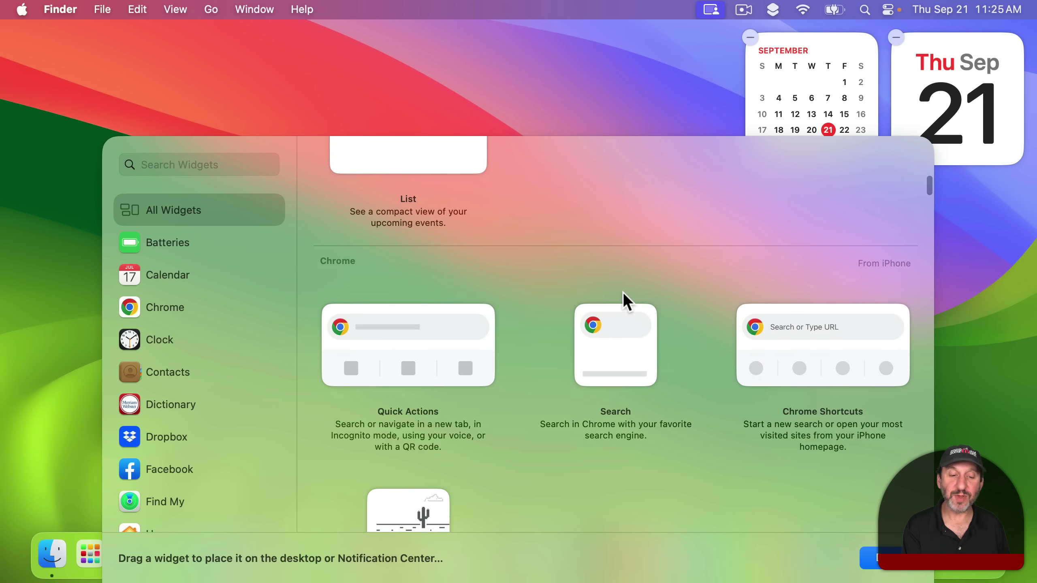
pyautogui.scroll(-8, 597, 298)
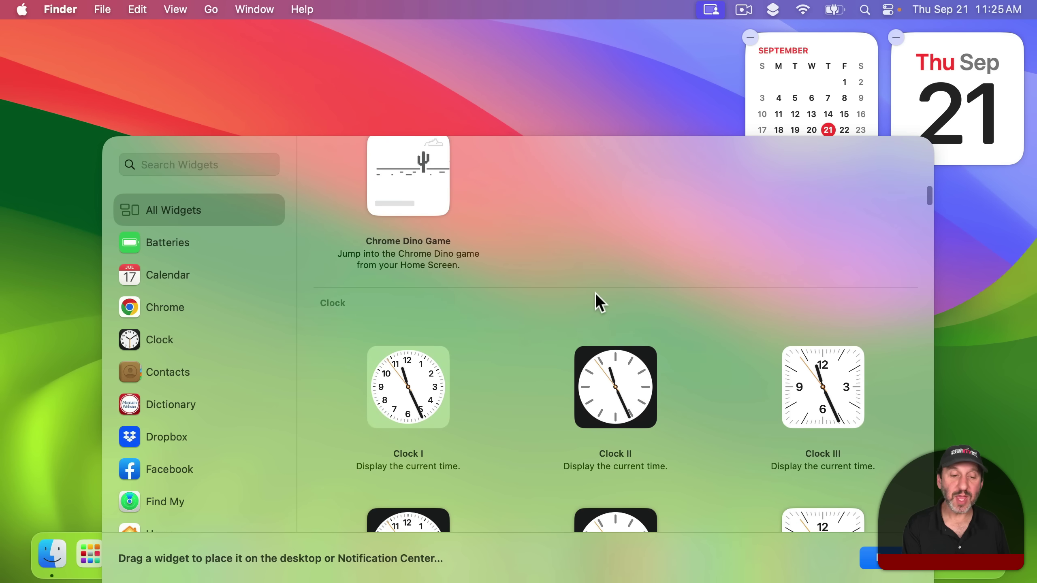
pyautogui.scroll(-10, 597, 300)
pyautogui.scroll(-8, 597, 303)
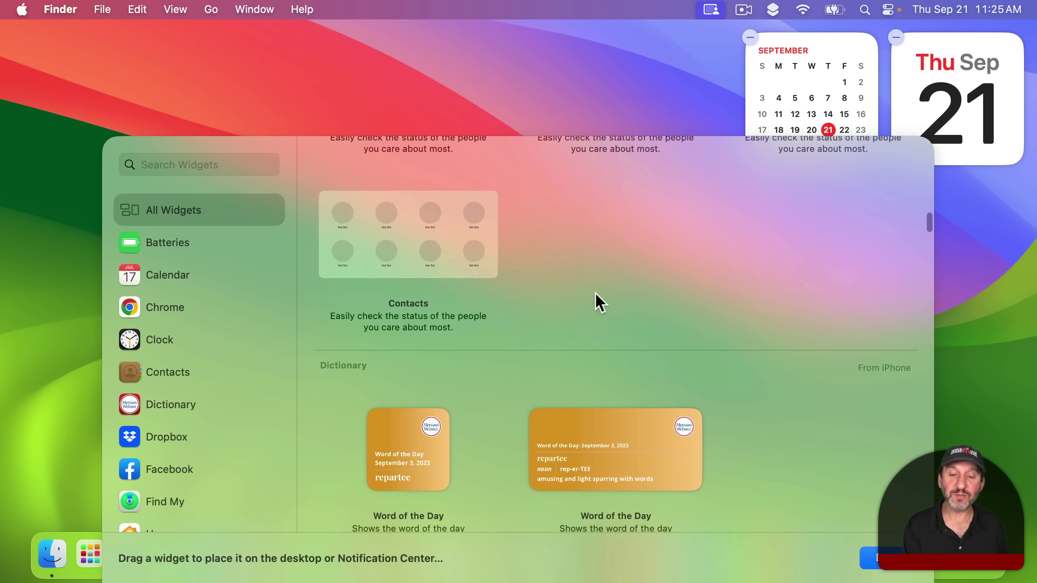
# Step: Check which shortcuts the Widget 1 folder holds in the Shortcuts app, and return to the desktop
pyautogui.moveTo(410, 301)
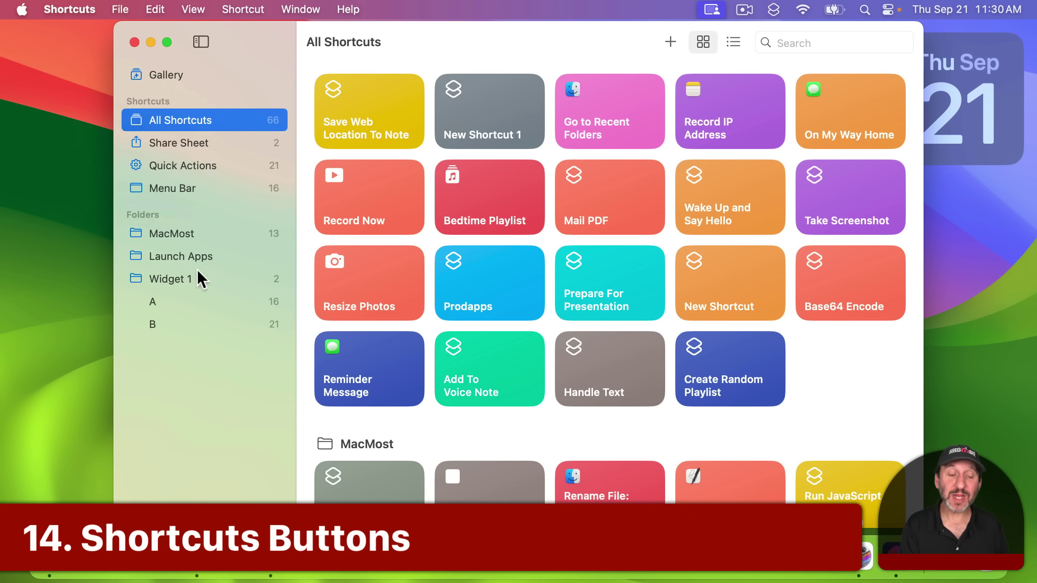
pyautogui.click(175, 281)
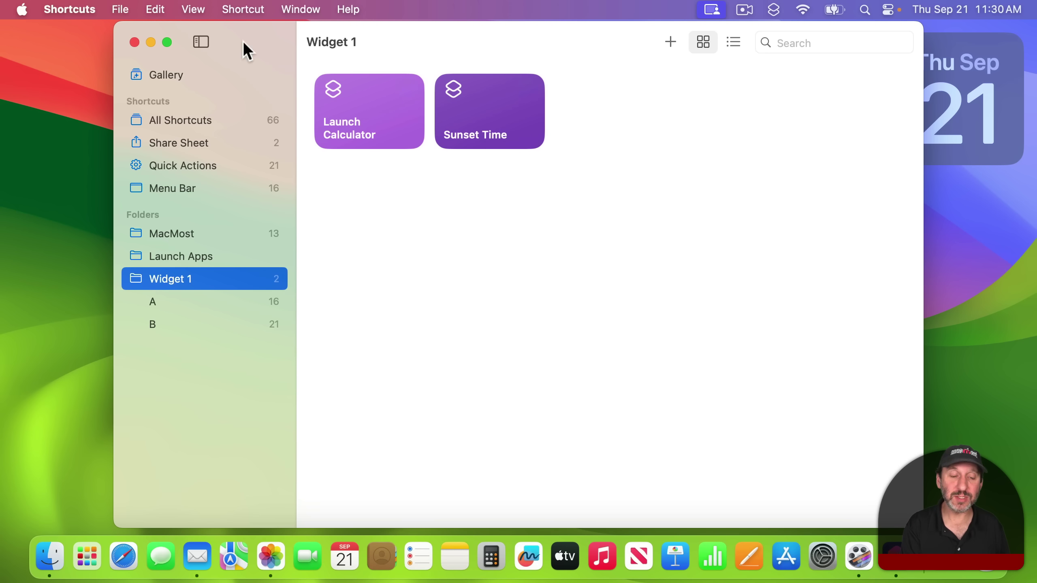
pyautogui.click(84, 8)
pyautogui.click(107, 173)
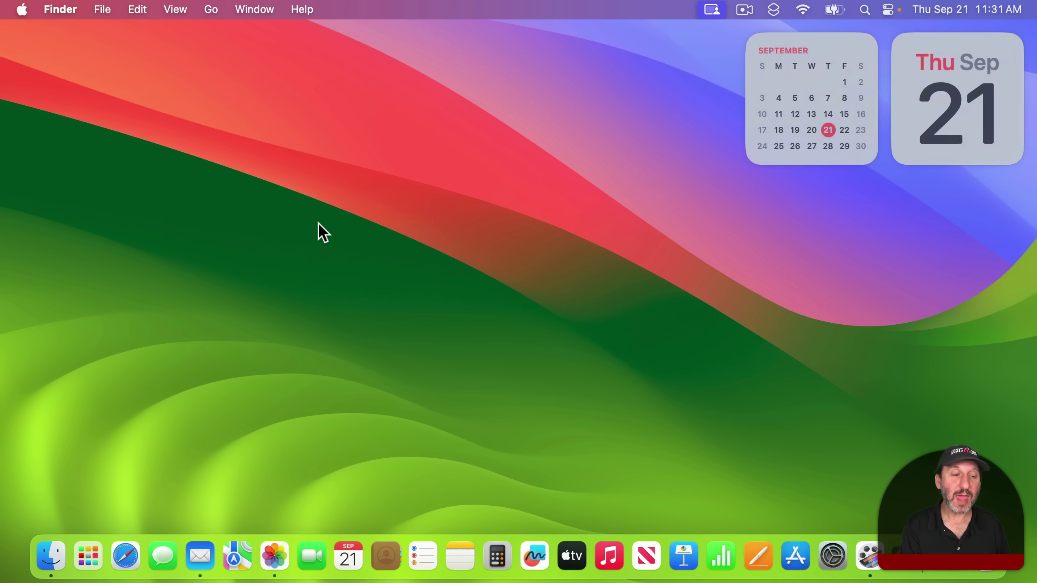
# Step: Add the small Shortcuts Folder widget from the widget gallery to the desktop's upper-left corner
pyautogui.rightClick(324, 221)
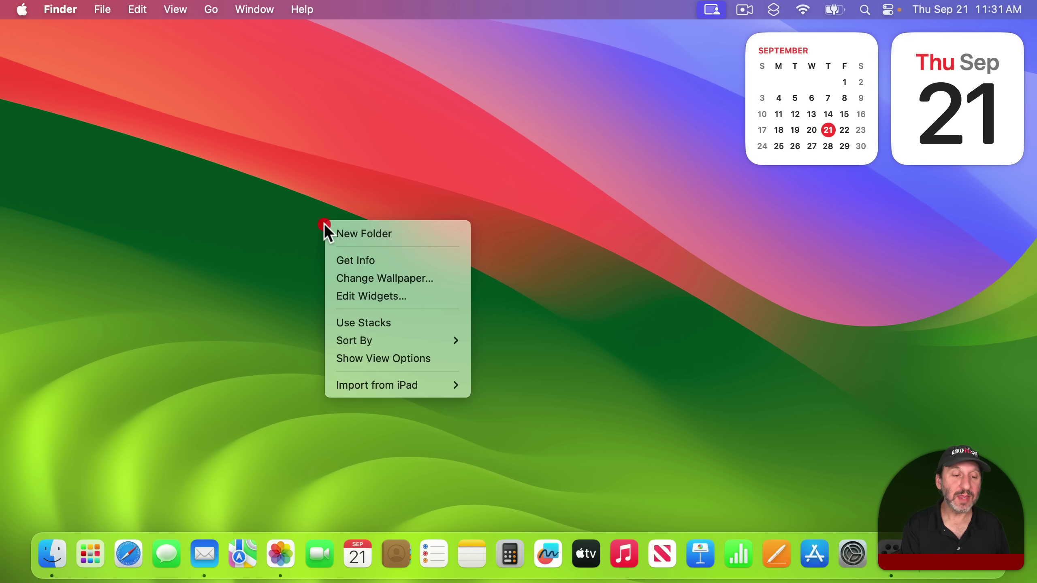
pyautogui.click(374, 303)
pyautogui.scroll(-10, 224, 452)
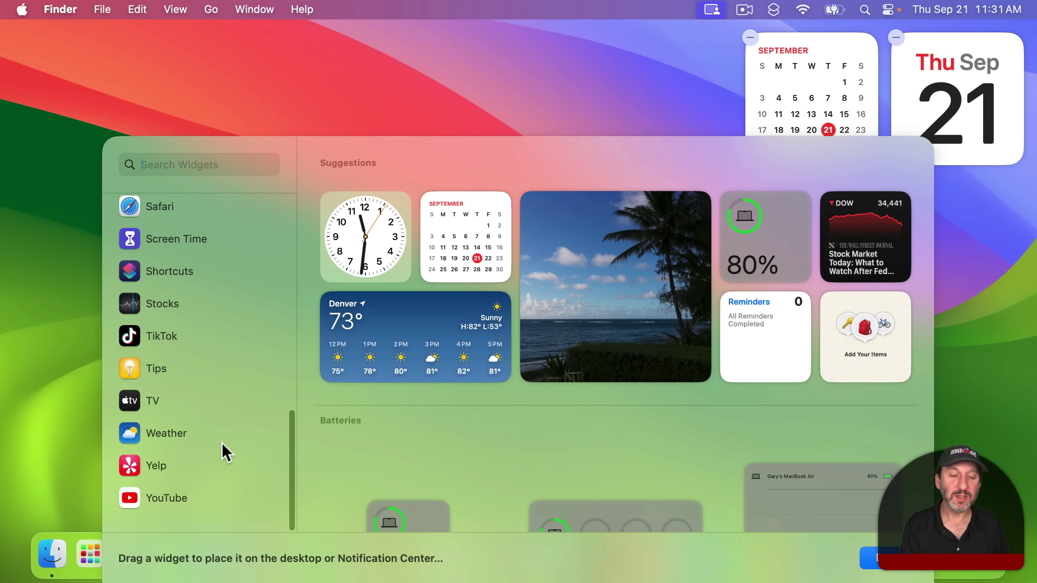
pyautogui.click(175, 271)
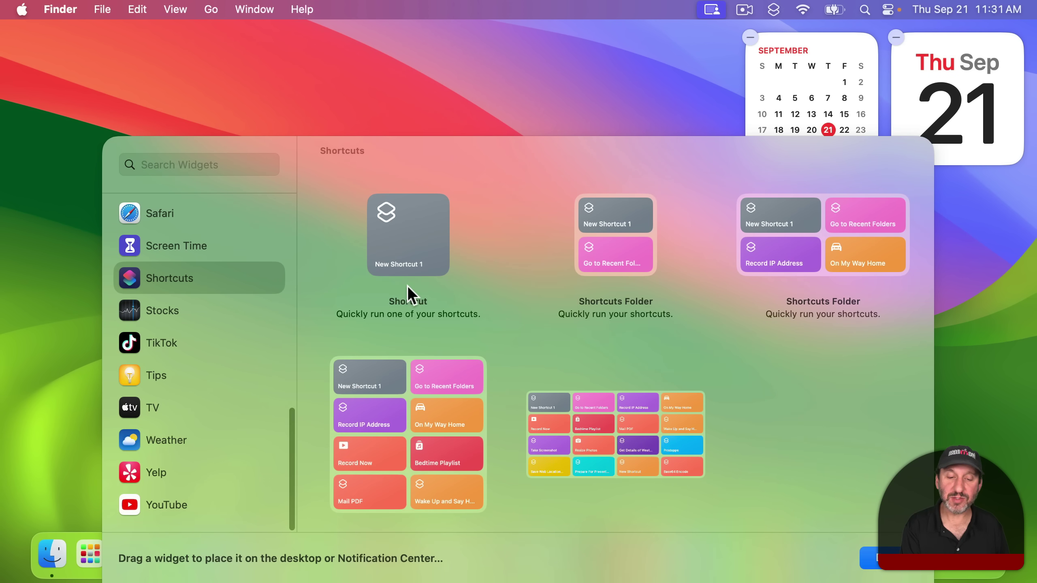
pyautogui.moveTo(632, 231); pyautogui.dragTo(146, 99)
# Step: Edit the Shortcuts Folder widget so that it uses the Widget 1 folder
pyautogui.rightClick(82, 56)
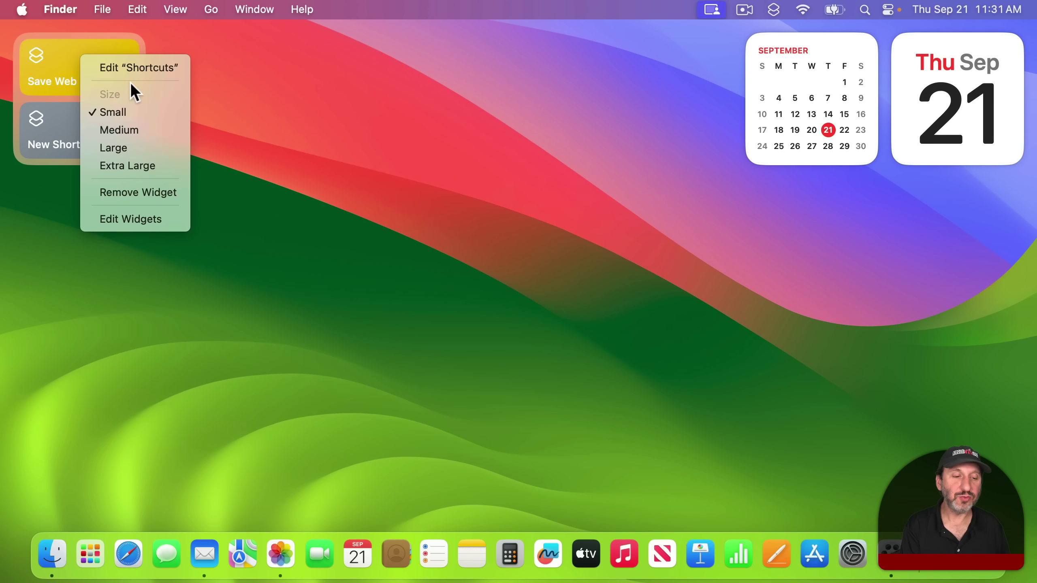
pyautogui.click(131, 67)
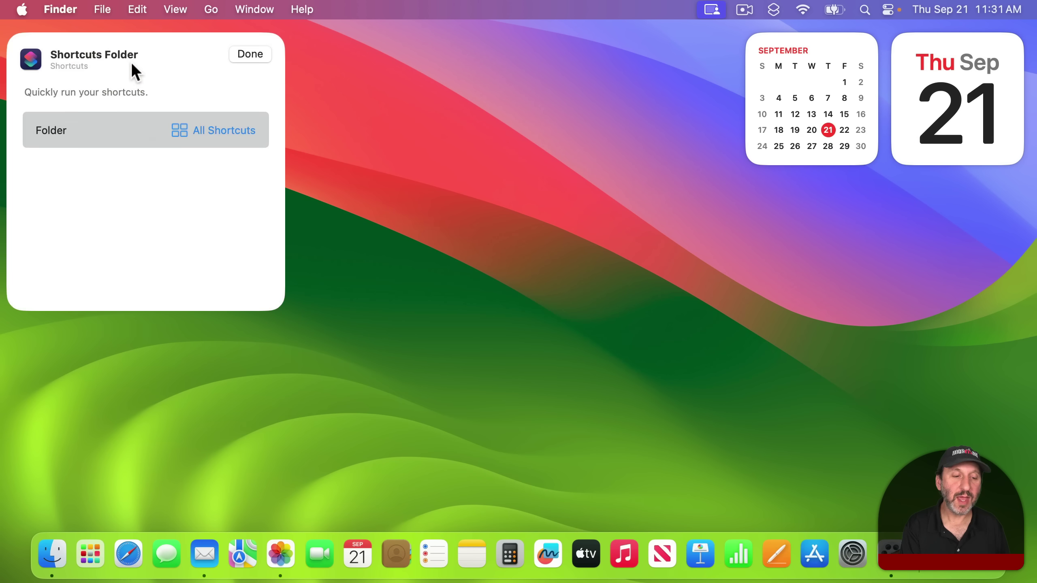
pyautogui.click(214, 131)
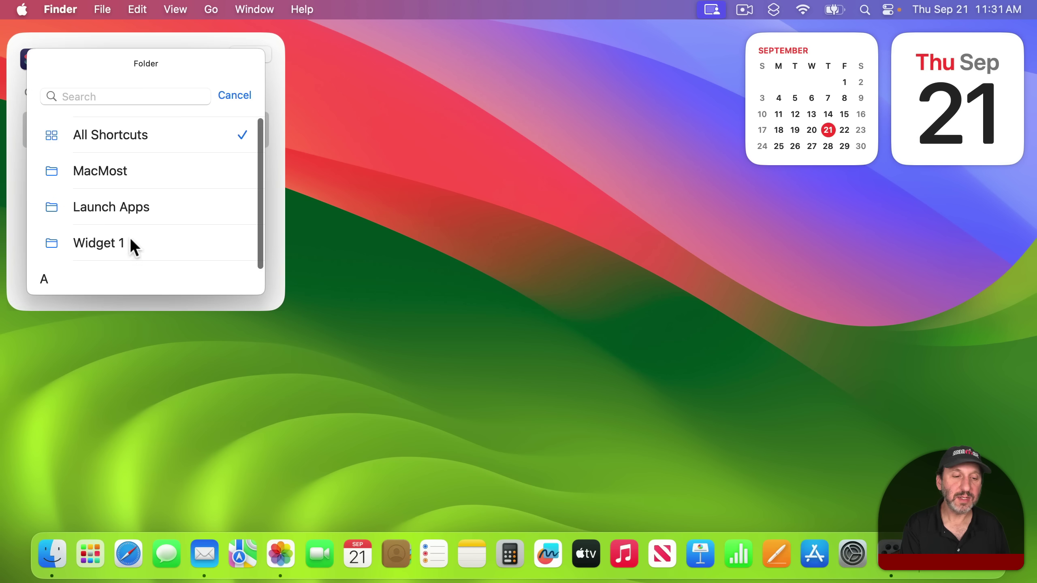
pyautogui.click(88, 244)
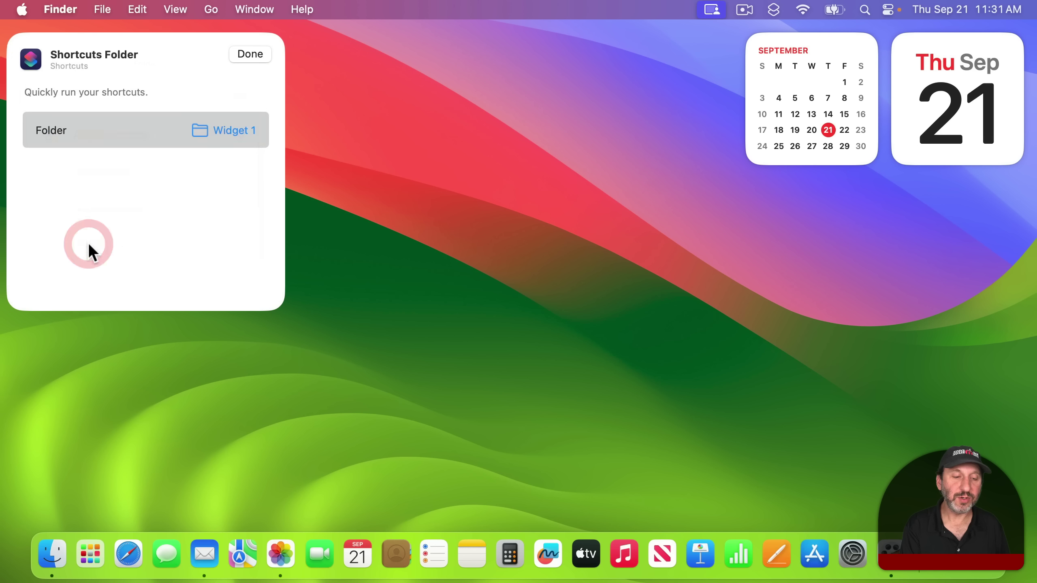
pyautogui.click(254, 56)
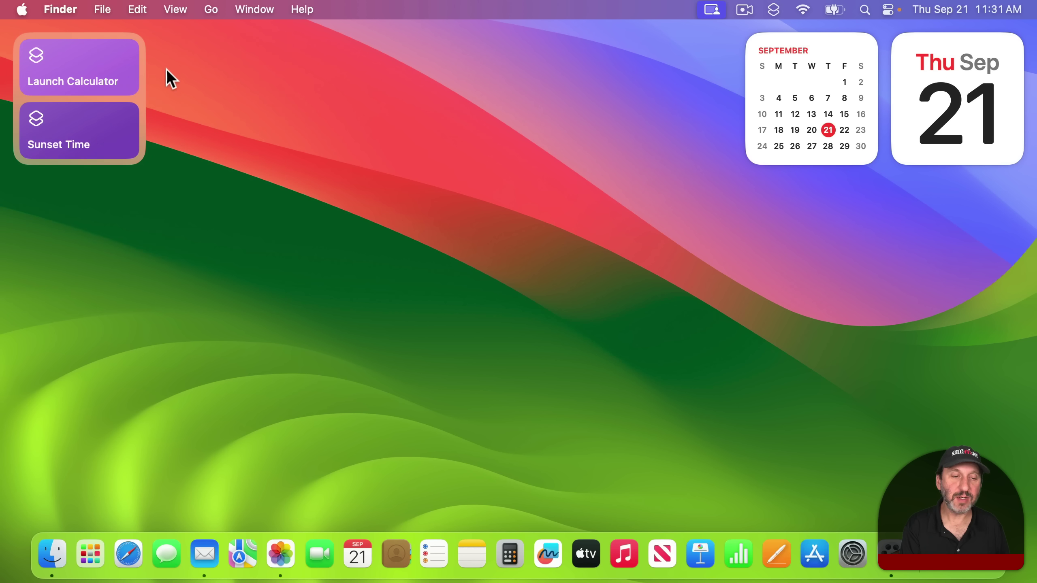
# Step: Test the widget's Launch Calculator and Sunset Time shortcuts, quitting Calculator between the two
pyautogui.click(103, 67)
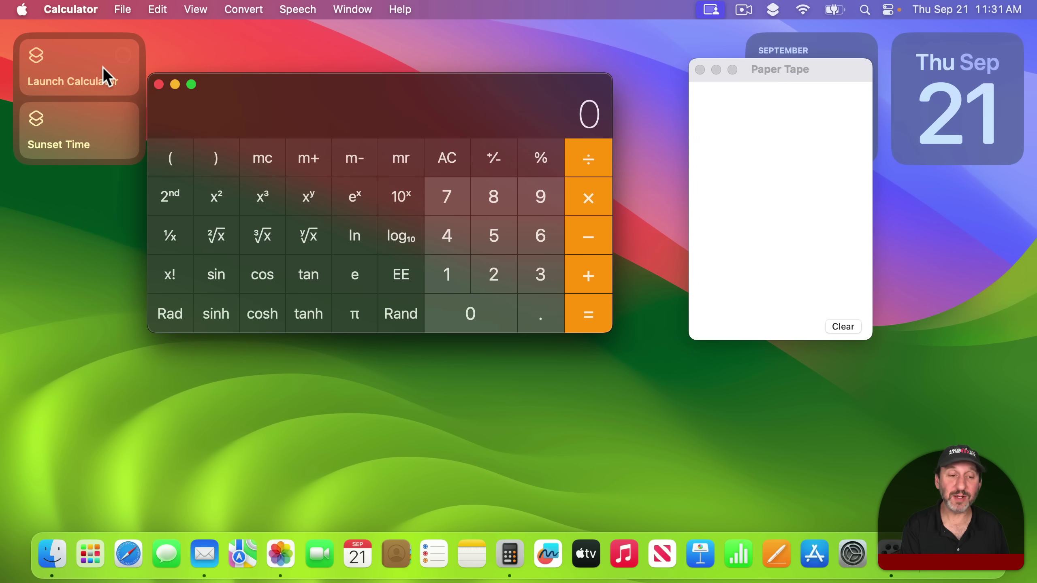
pyautogui.press('super+q')
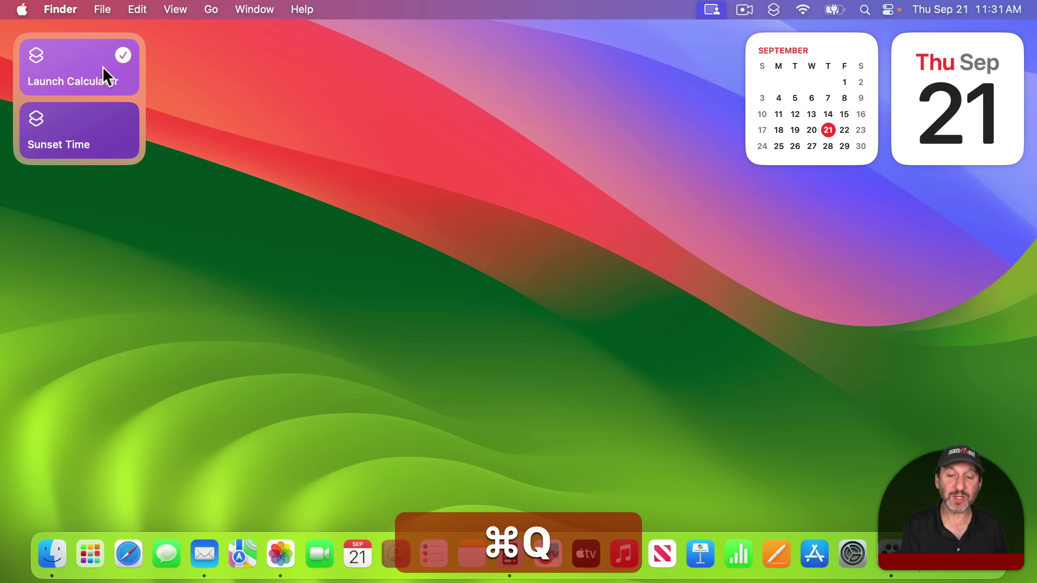
pyautogui.click(77, 128)
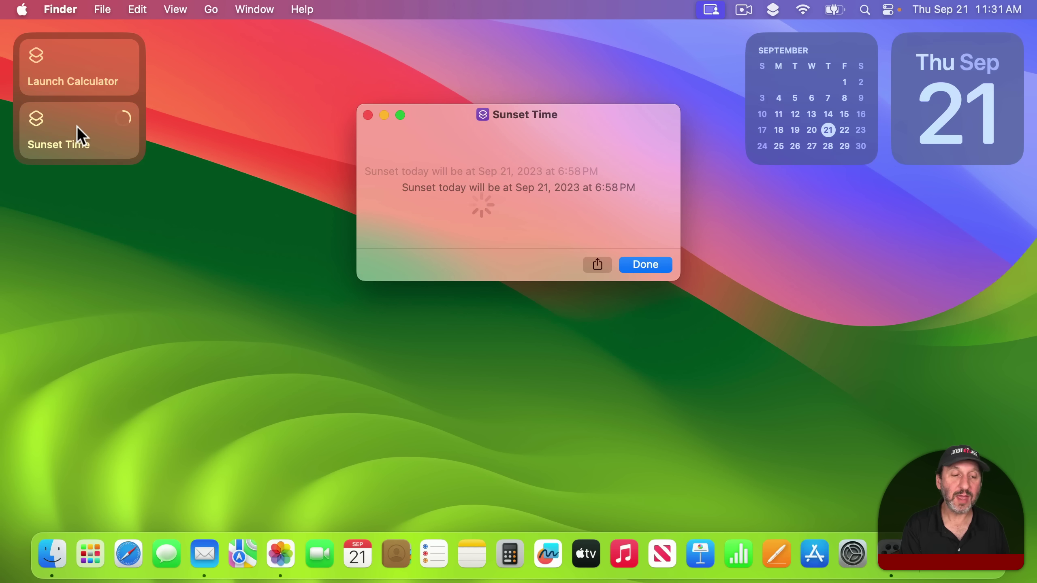
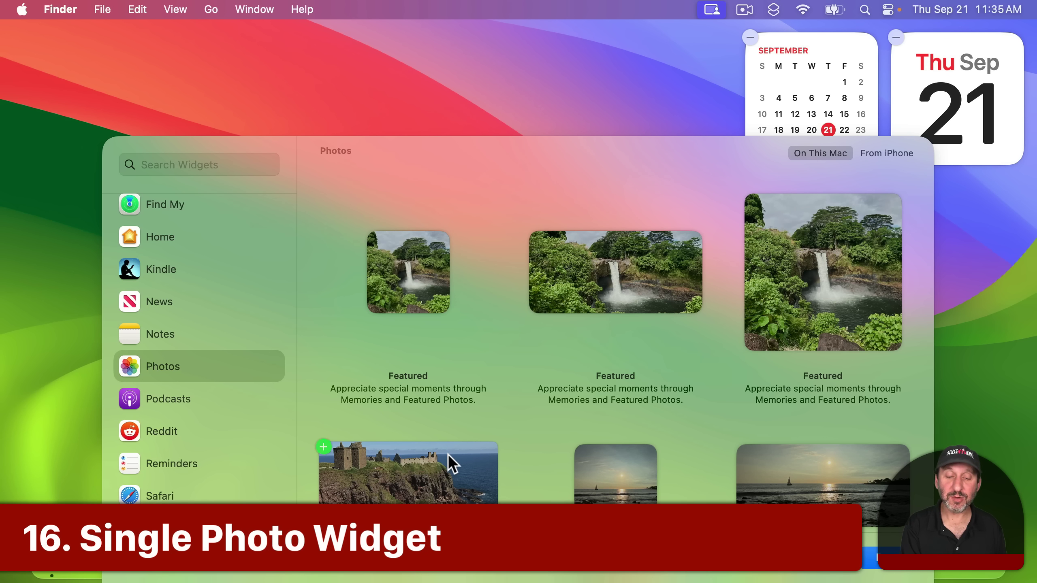
# Step: Add the large Photos Album widget to the desktop and close the widget gallery
pyautogui.scroll(-5, 448, 455)
pyautogui.scroll(-3, 447, 453)
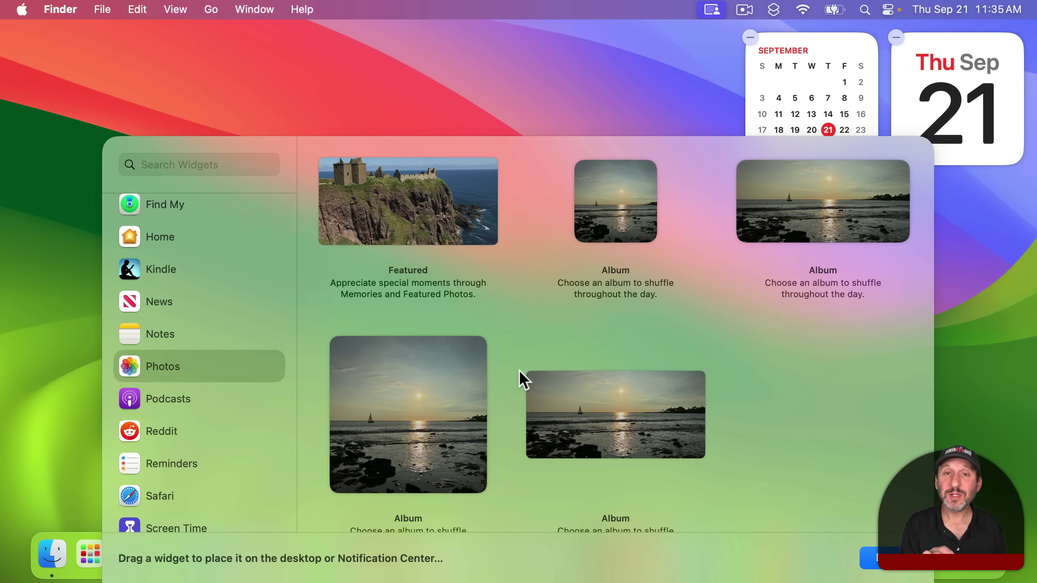
pyautogui.click(406, 390)
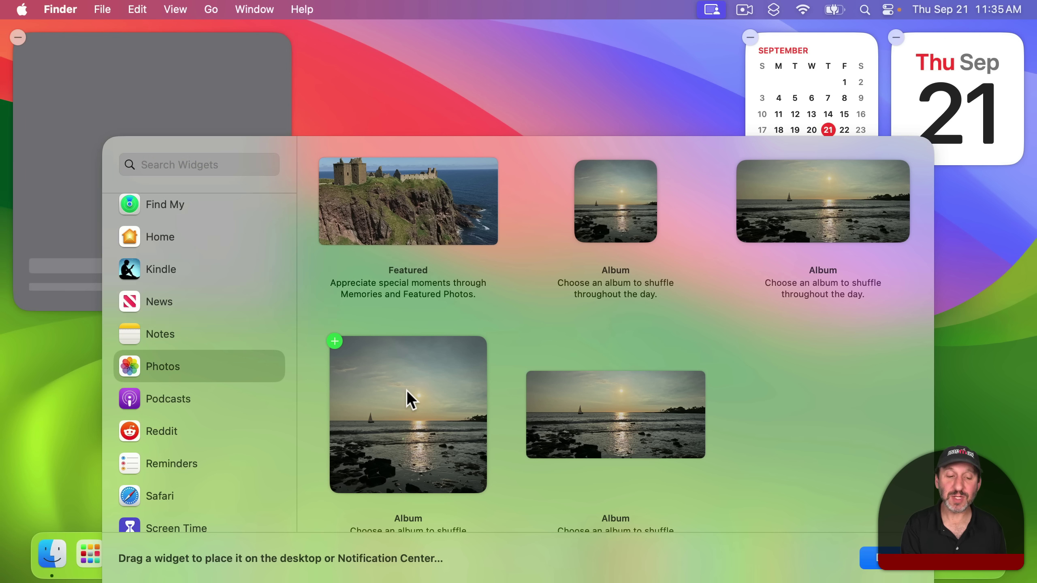
pyautogui.click(888, 567)
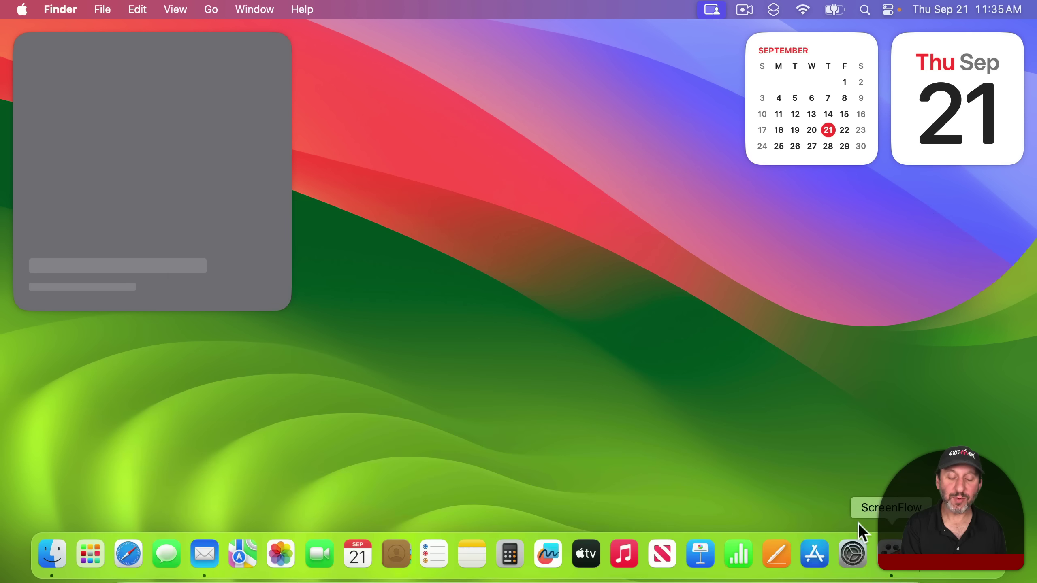
# Step: Edit the Photos widget so that it shuffles pictures from the Scotland album
pyautogui.rightClick(188, 130)
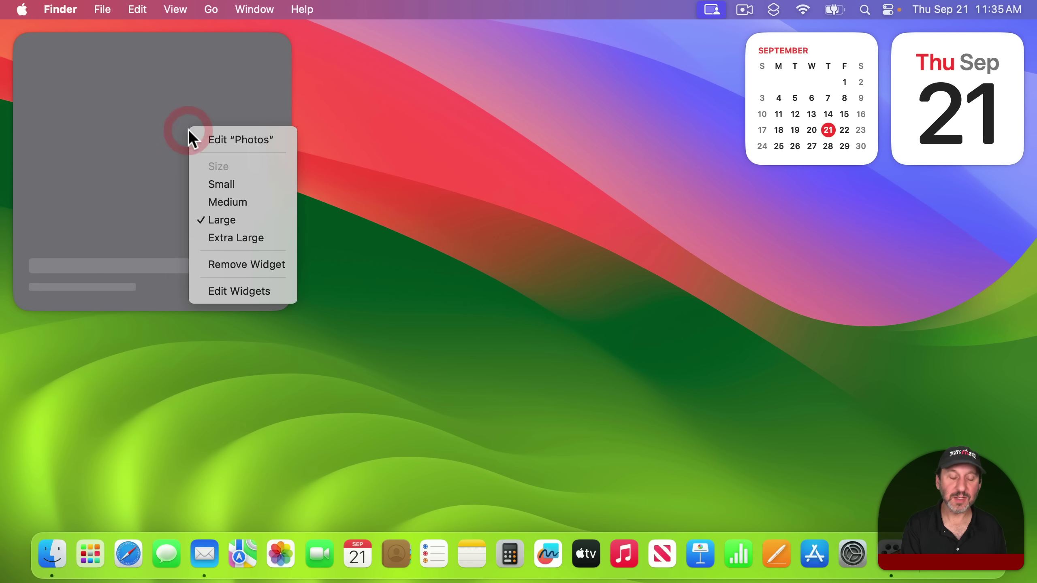
pyautogui.click(210, 141)
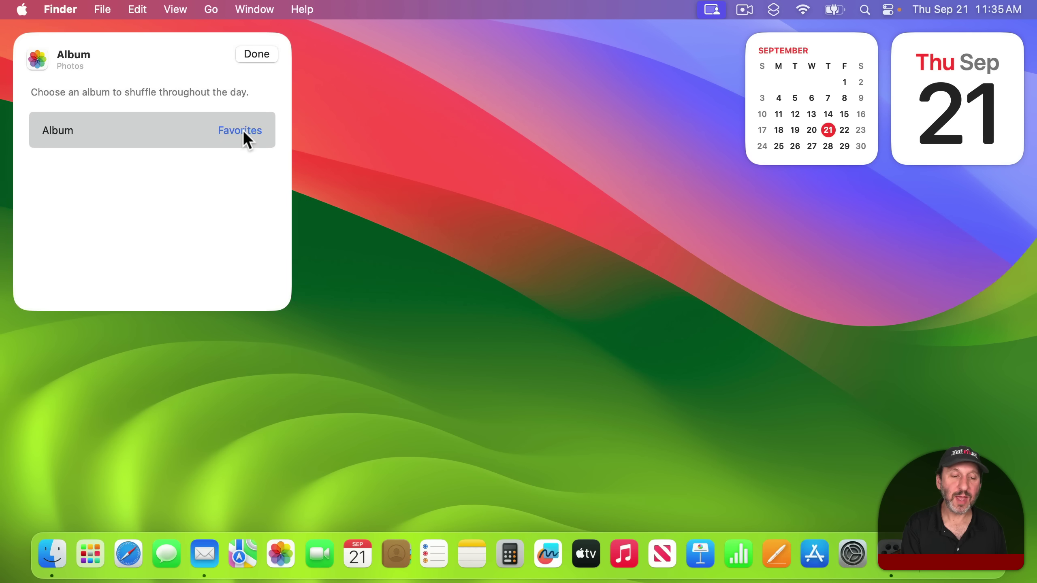
pyautogui.click(243, 131)
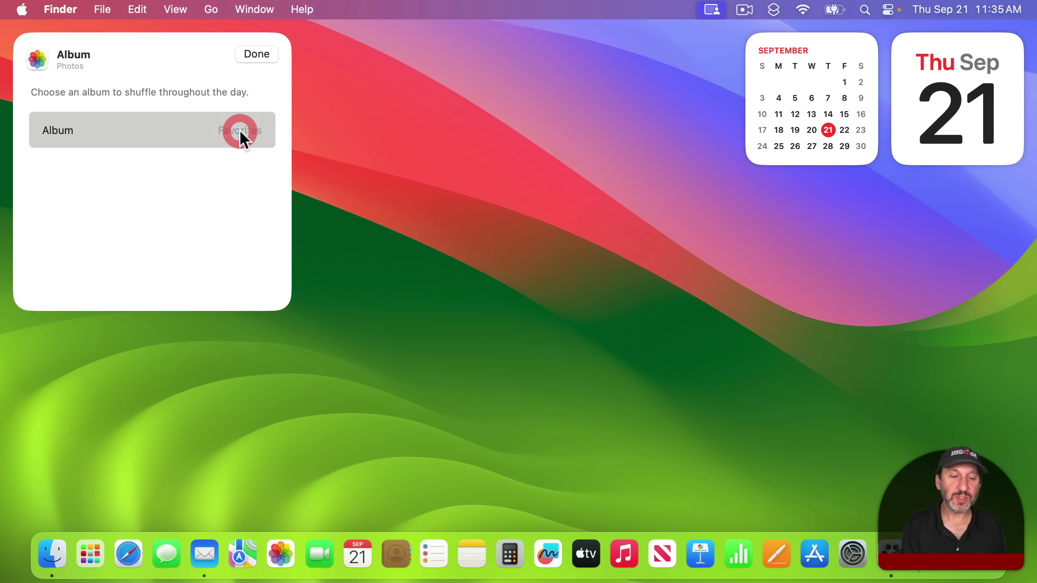
pyautogui.scroll(-5, 190, 235)
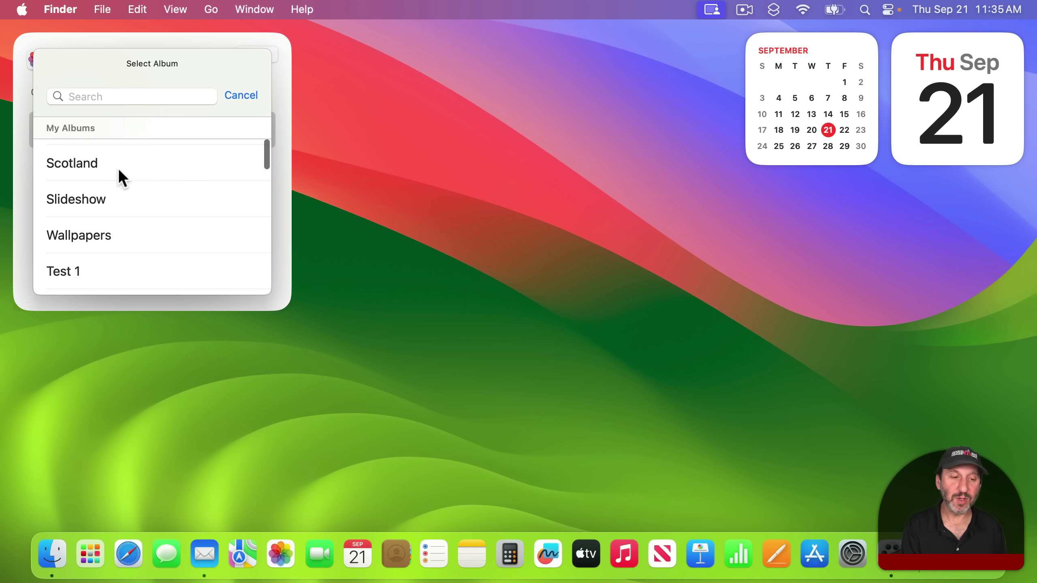
pyautogui.click(84, 162)
pyautogui.click(253, 57)
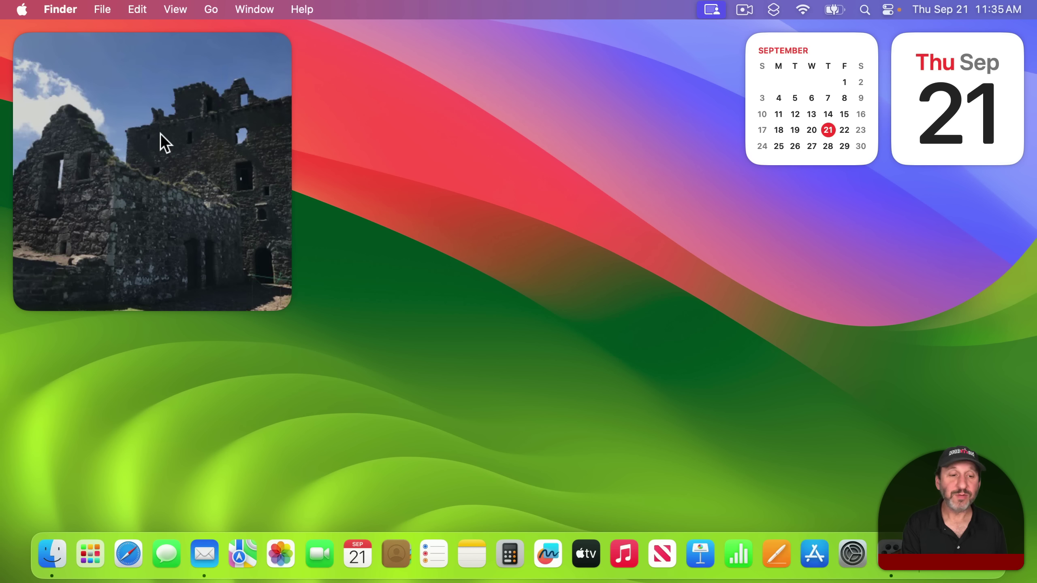
# Step: Look at the Desktop Widget album in the Photos app, and hide Photos to return to the desktop
pyautogui.rightClick(160, 133)
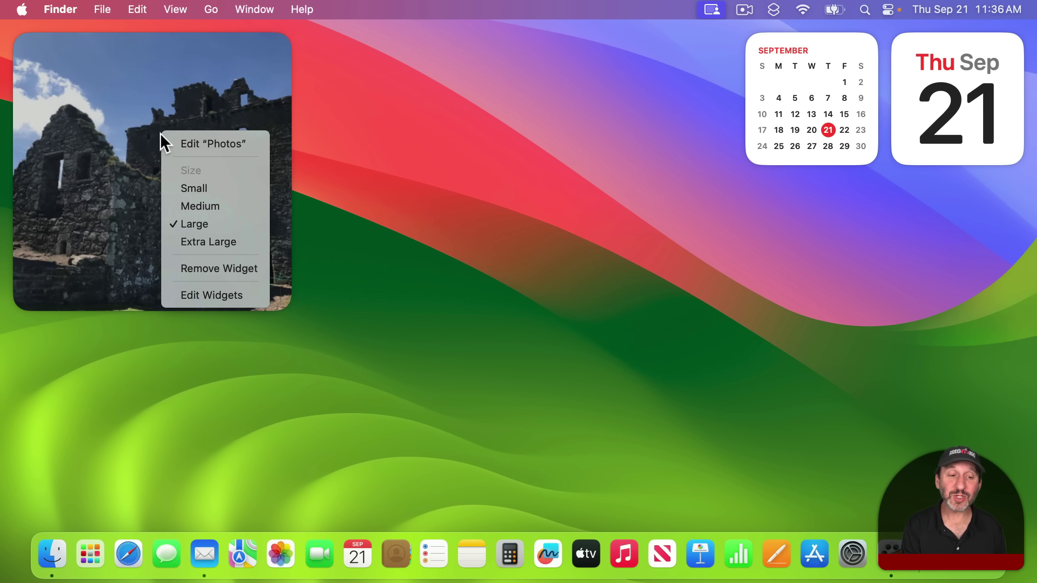
pyautogui.click(185, 142)
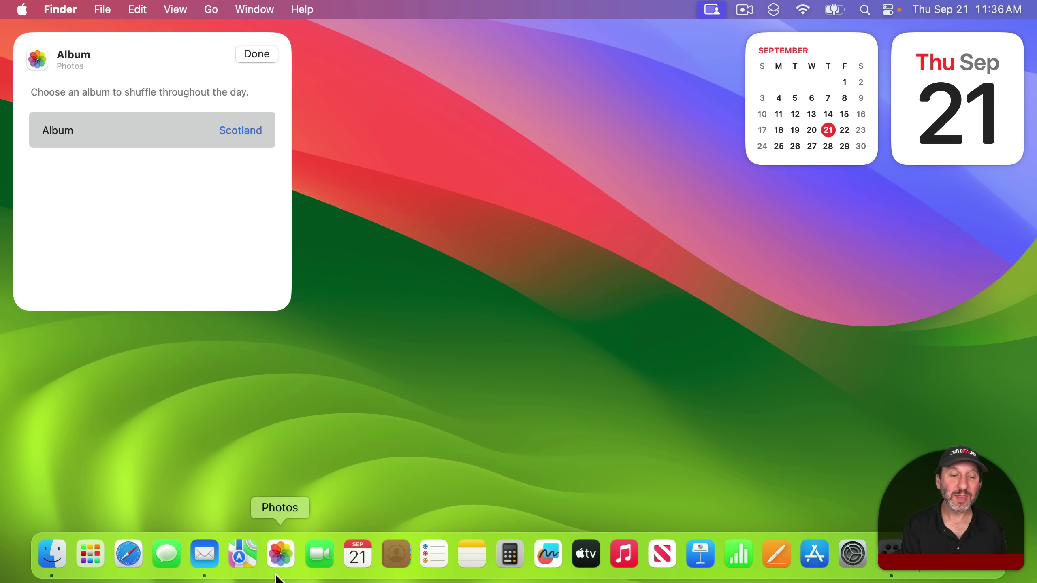
pyautogui.click(276, 560)
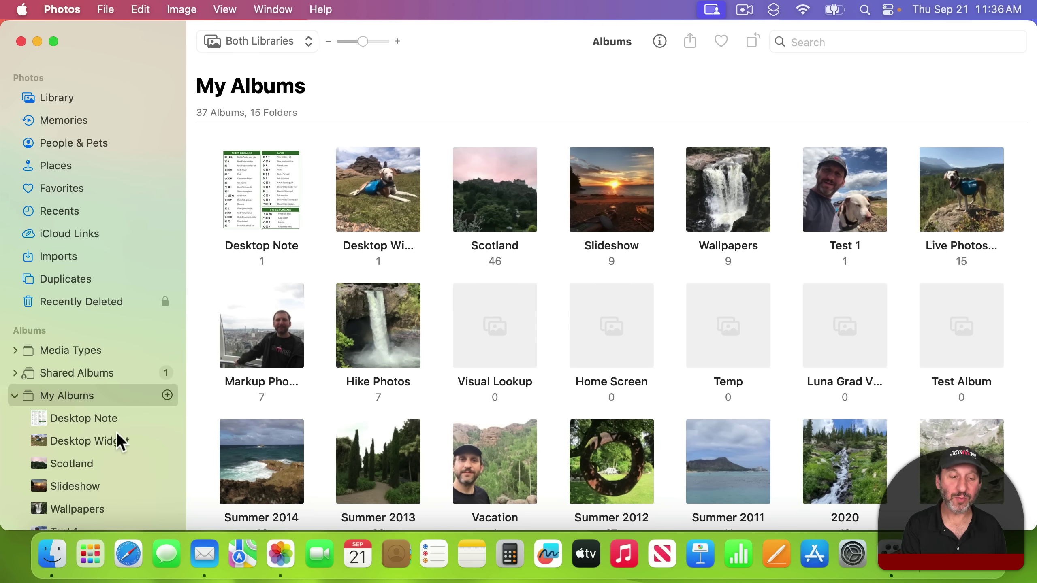
pyautogui.click(77, 441)
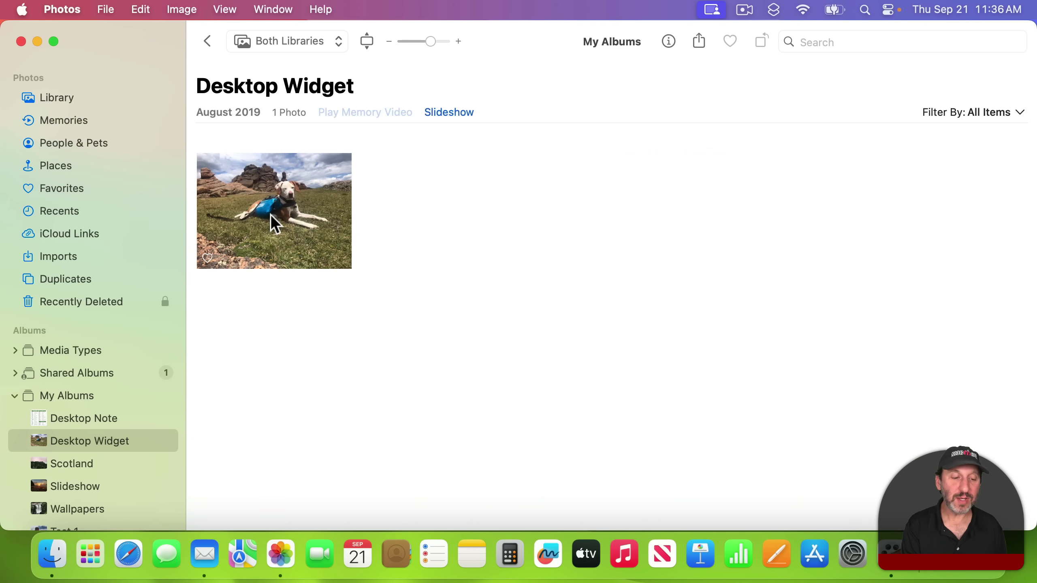
pyautogui.press('super+h')
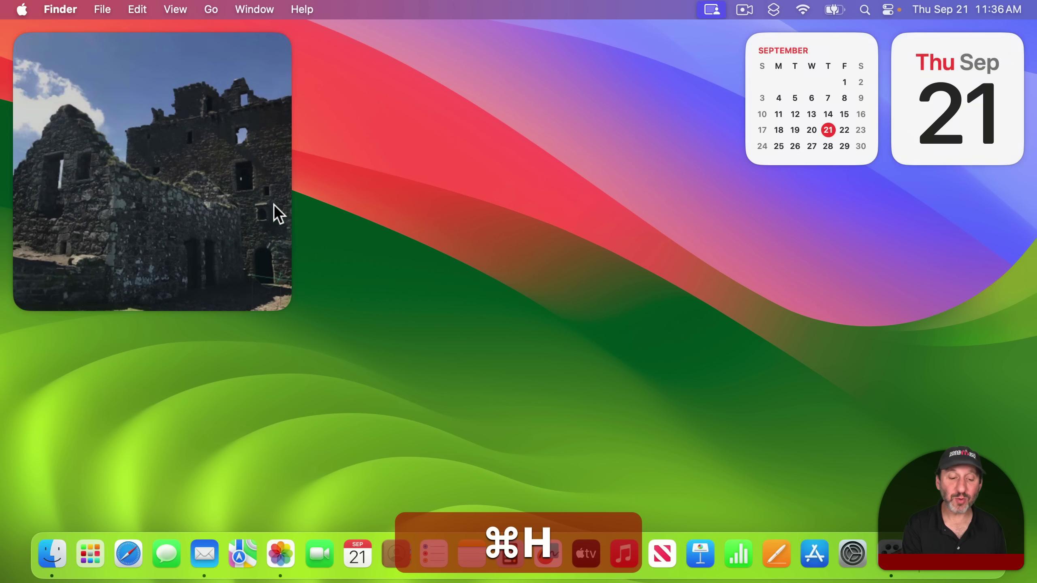
# Step: Set the Photos widget's album to Desktop Widget
pyautogui.rightClick(229, 127)
pyautogui.click(251, 138)
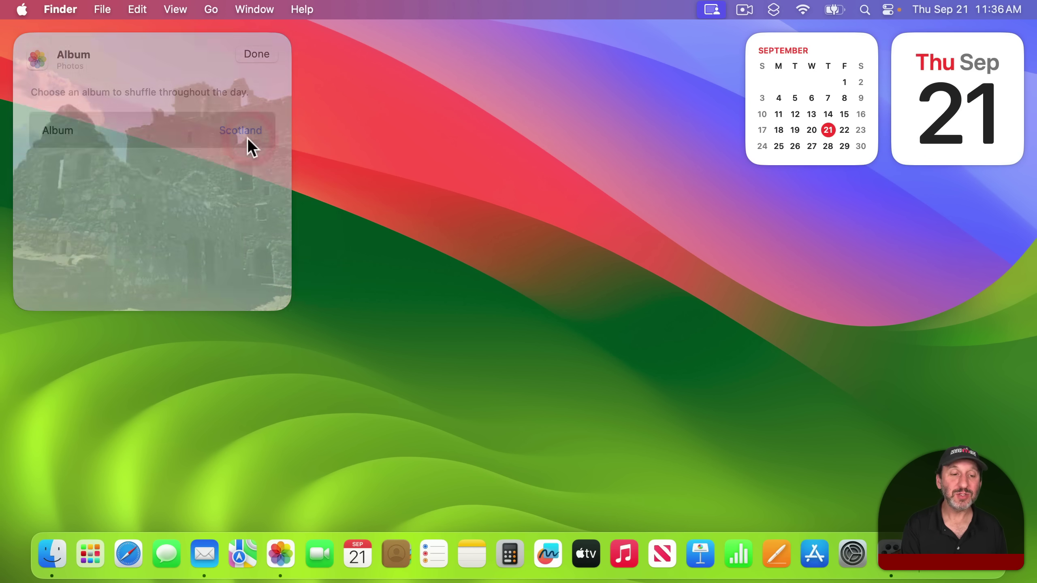
pyautogui.click(249, 131)
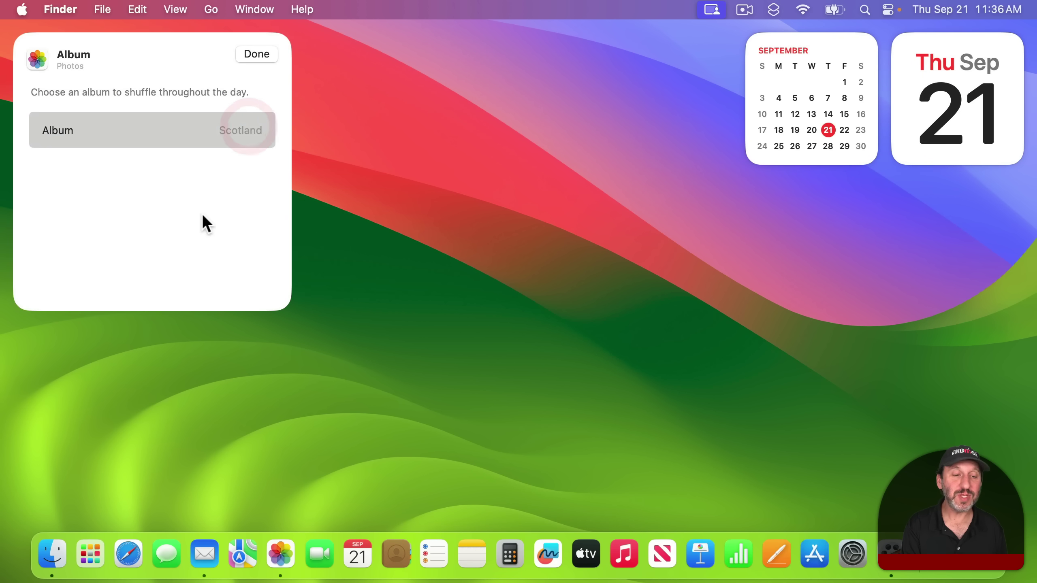
pyautogui.scroll(-1, 155, 263)
pyautogui.click(119, 274)
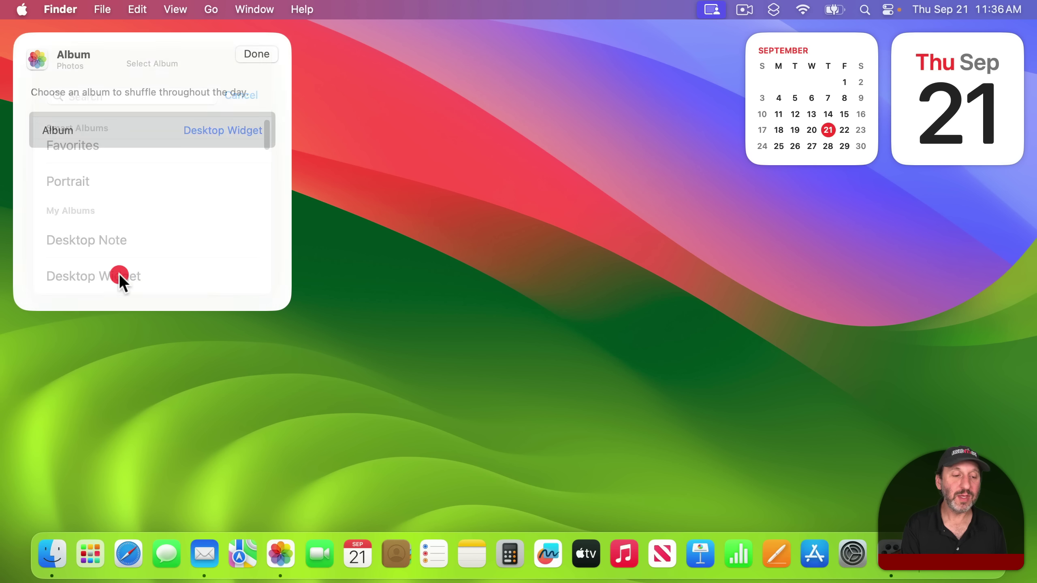
pyautogui.click(256, 56)
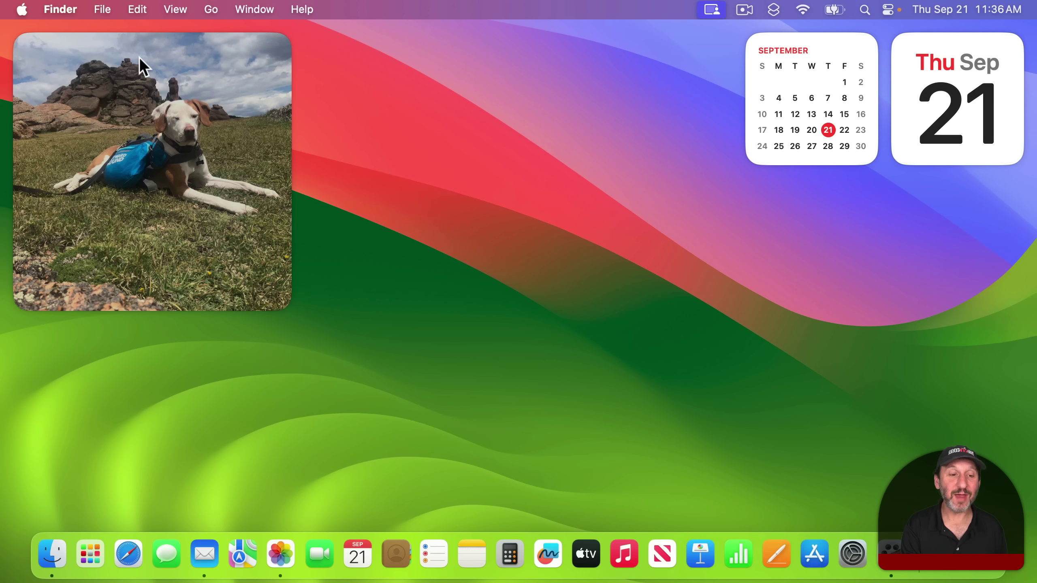
# Step: Try the Small size for the Photos widget on the desktop
pyautogui.rightClick(107, 152)
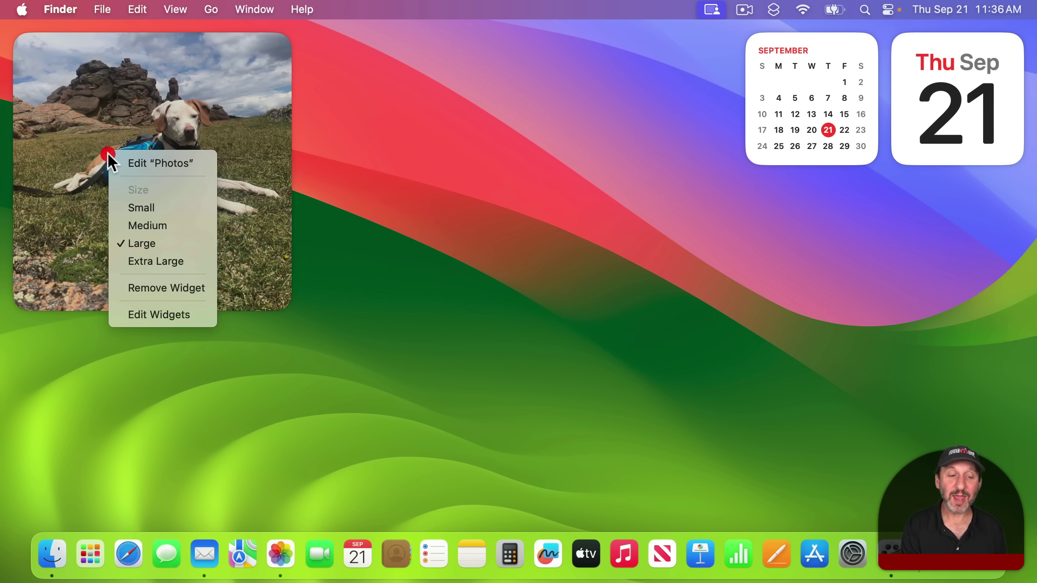
pyautogui.click(138, 211)
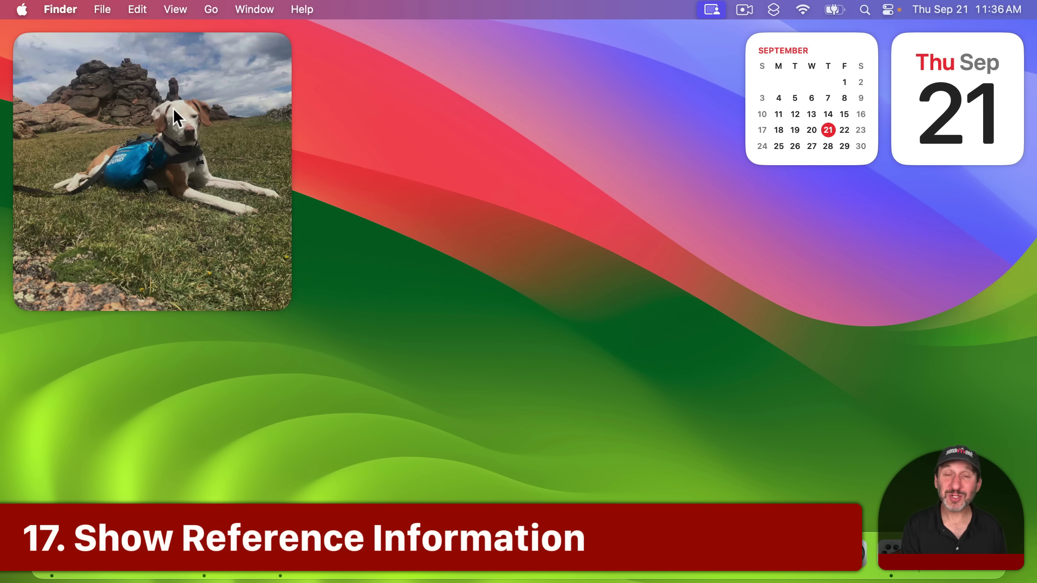
# Step: Look at the Desktop Note album in the Photos app, and hide Photos to return to the desktop
pyautogui.click(280, 557)
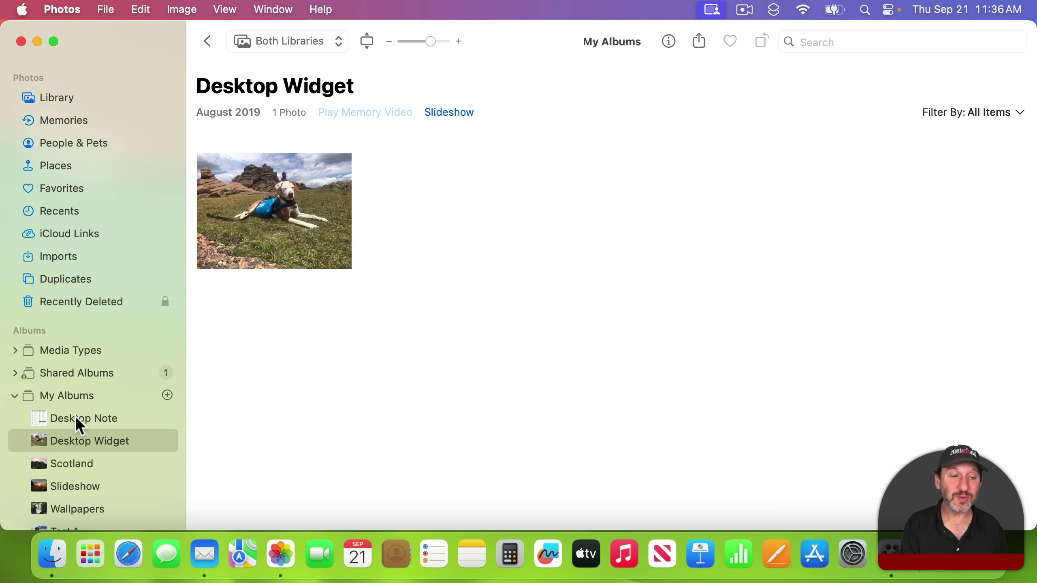
pyautogui.click(75, 417)
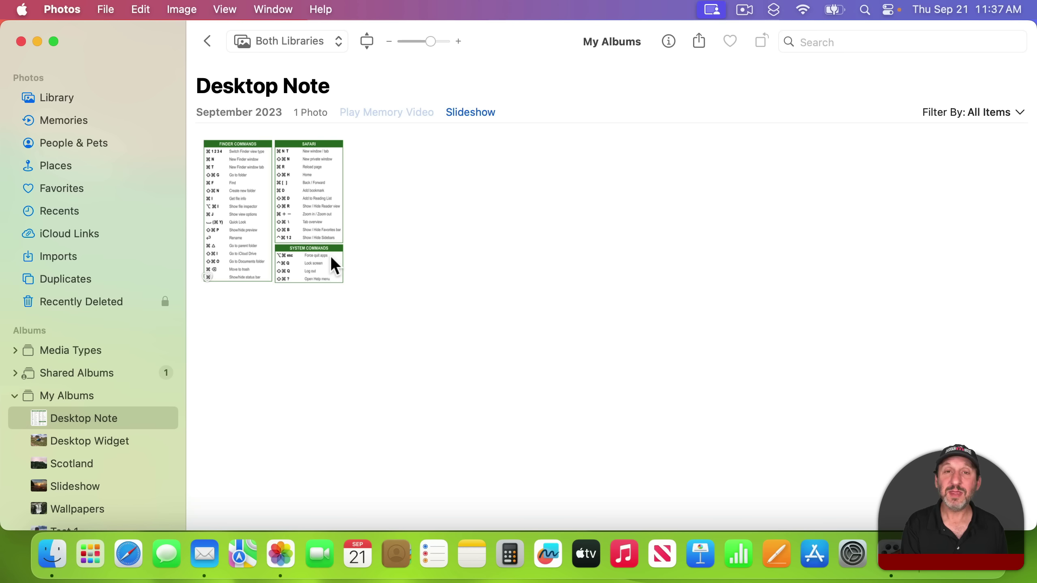
pyautogui.press('super+h')
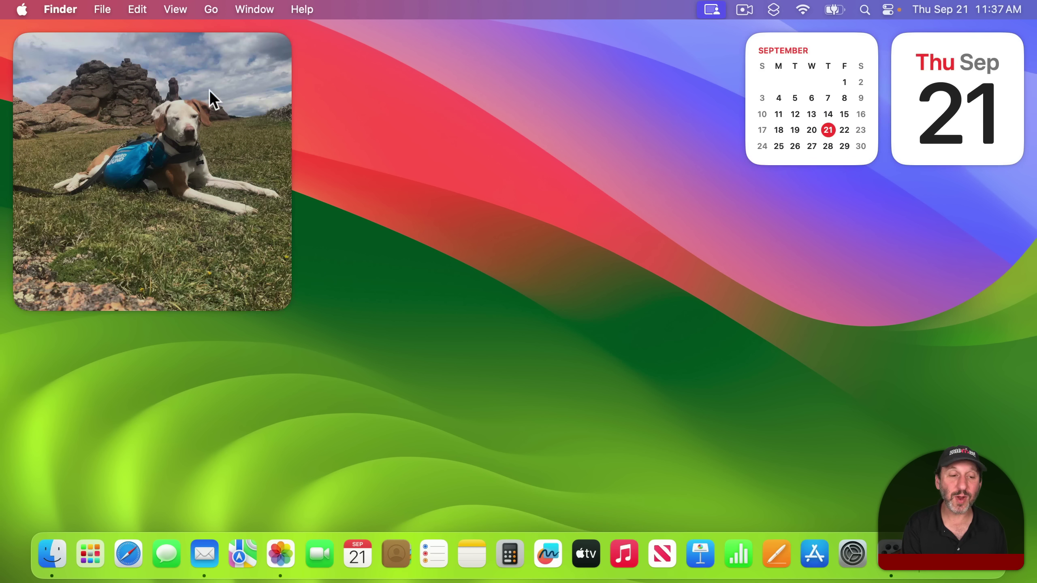
# Step: Set the Photos widget's album to Desktop Note and finish editing the widget
pyautogui.rightClick(198, 131)
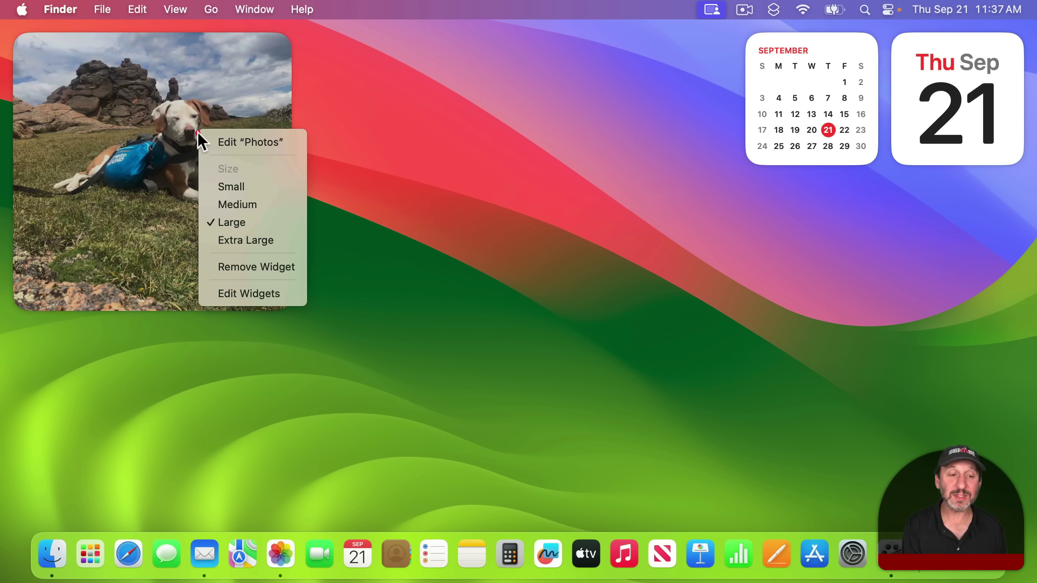
pyautogui.click(220, 140)
pyautogui.click(222, 130)
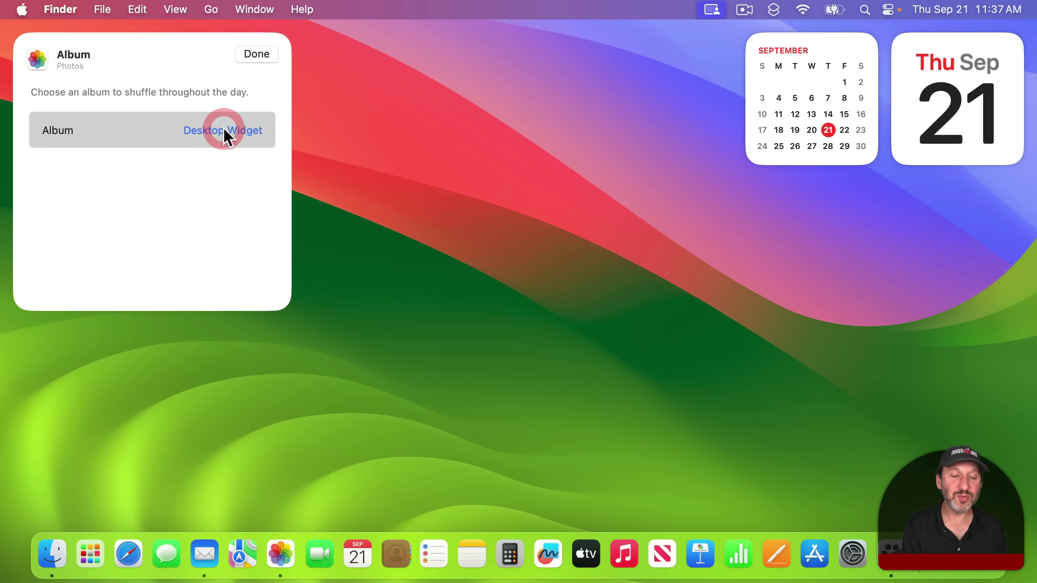
pyautogui.scroll(-1, 152, 232)
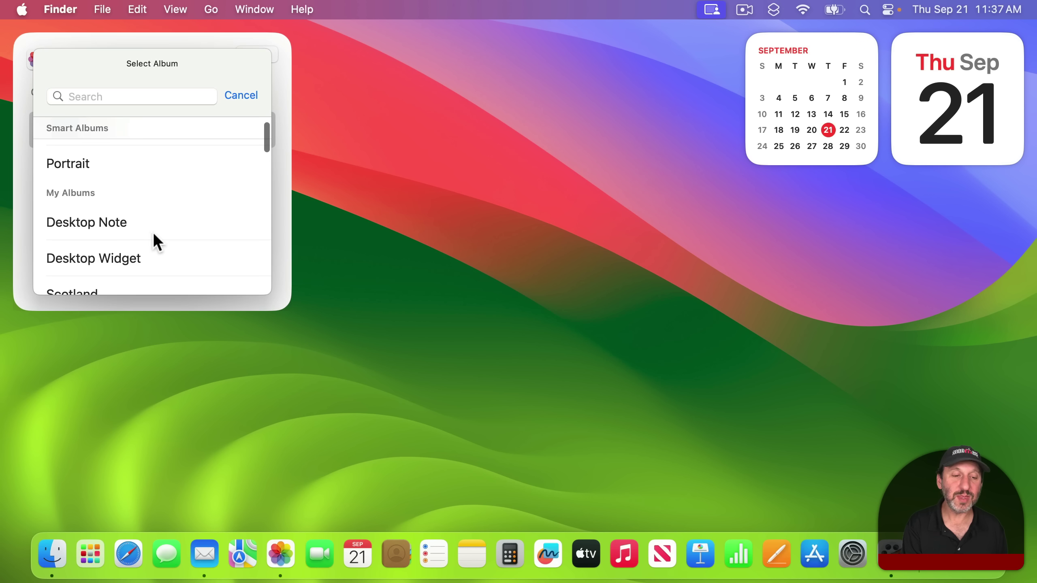
pyautogui.click(112, 221)
pyautogui.click(261, 54)
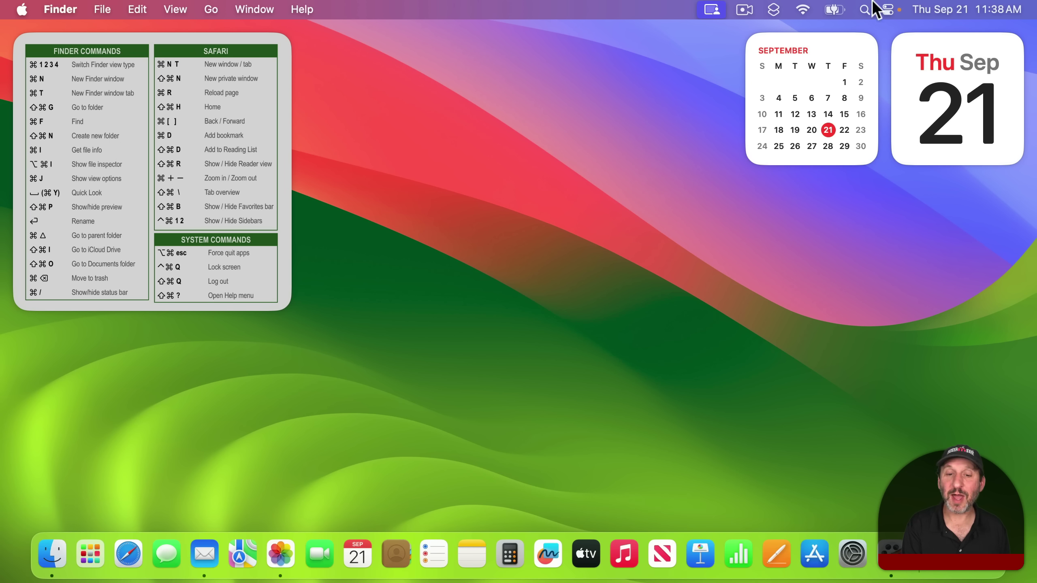
# Step: Swap Notification Center's Stocks widget with the desktop's Photos widget, putting Photos below Top Stories and Stocks in the desktop's upper-left corner
pyautogui.click(938, 8)
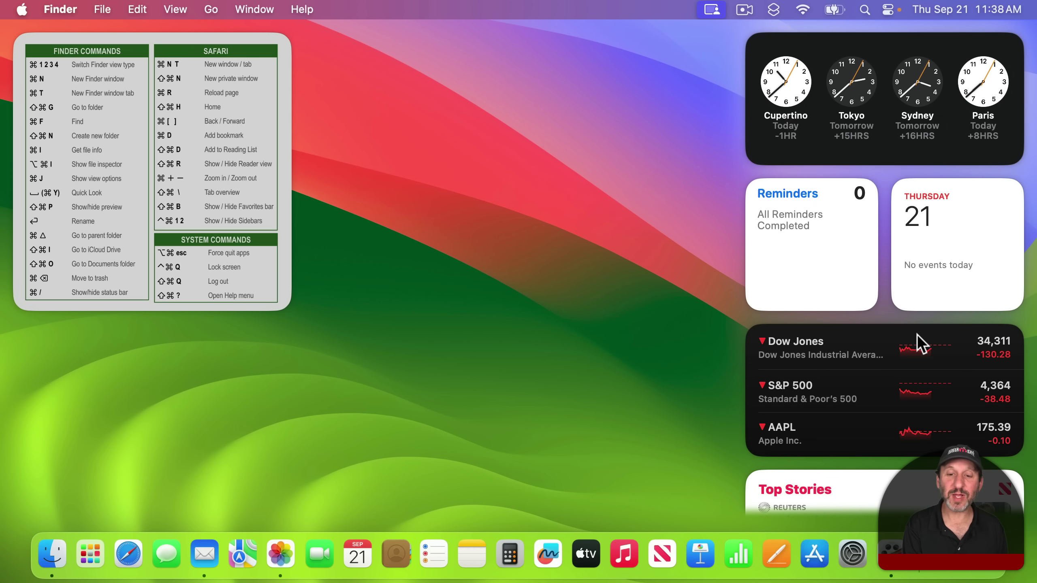
pyautogui.moveTo(919, 343); pyautogui.dragTo(486, 80)
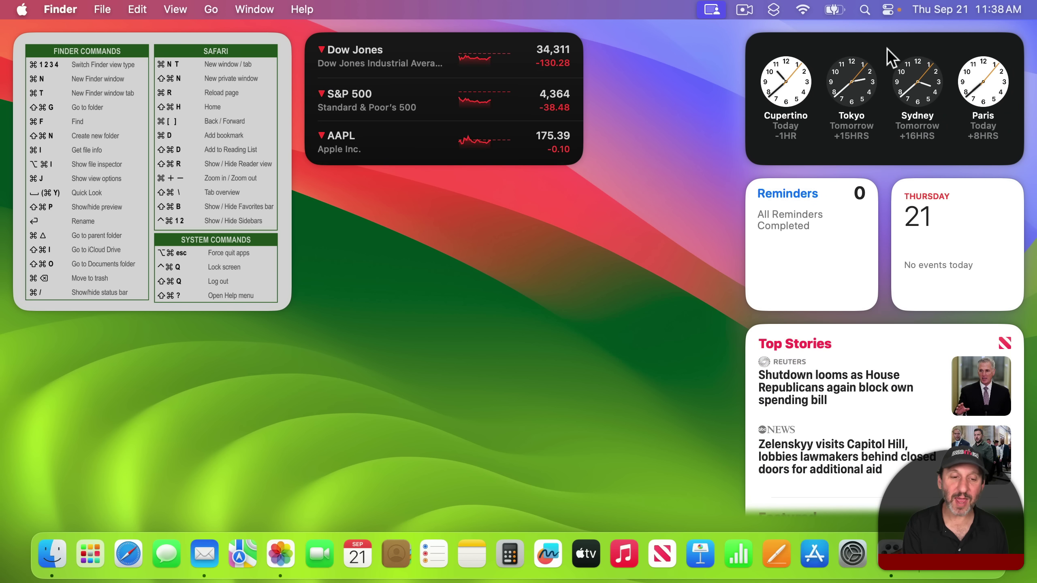
pyautogui.moveTo(220, 66); pyautogui.dragTo(868, 192)
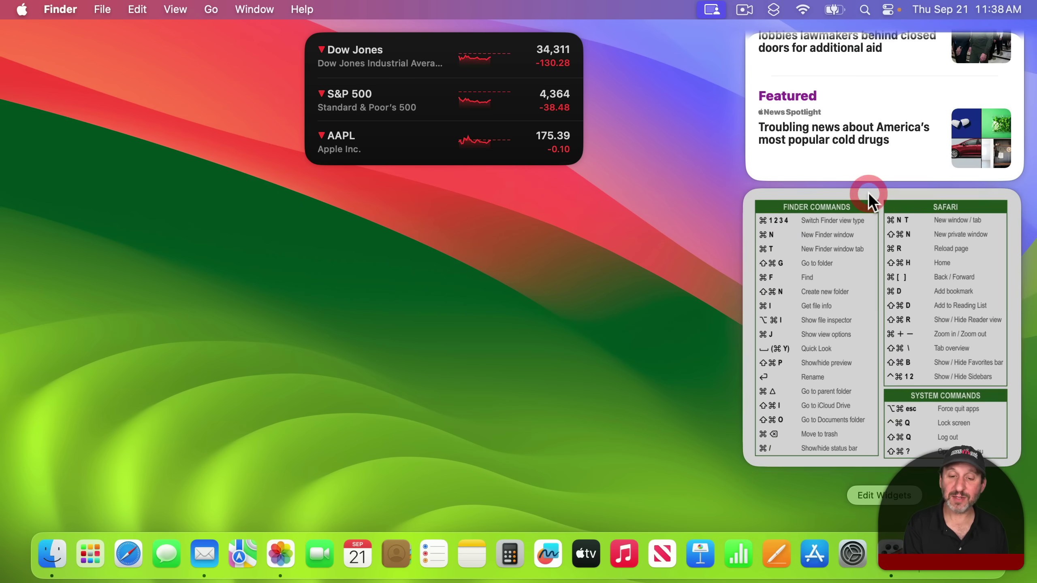
pyautogui.scroll(8, 845, 157)
pyautogui.scroll(4, 844, 129)
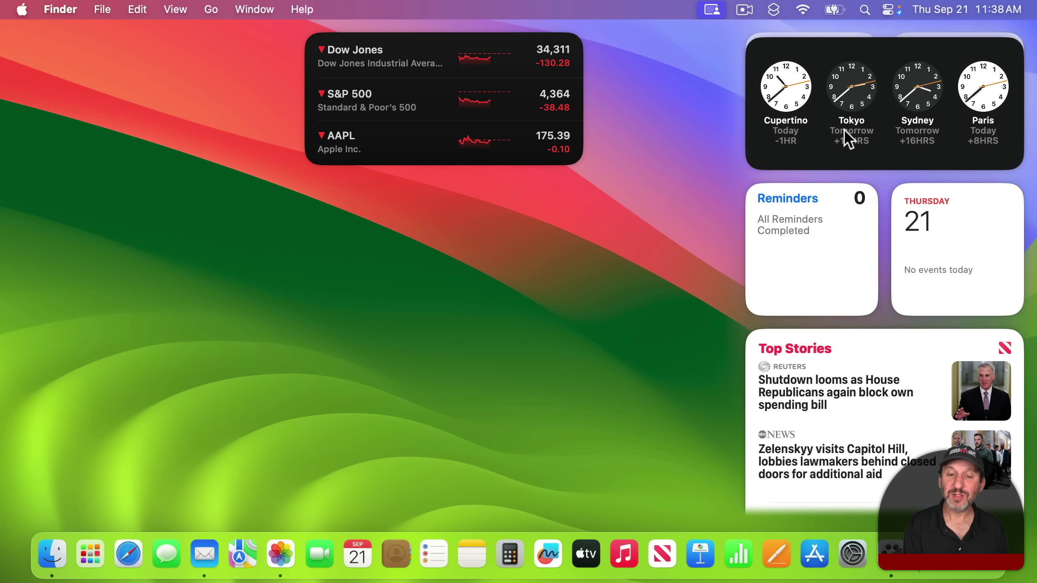
pyautogui.click(667, 175)
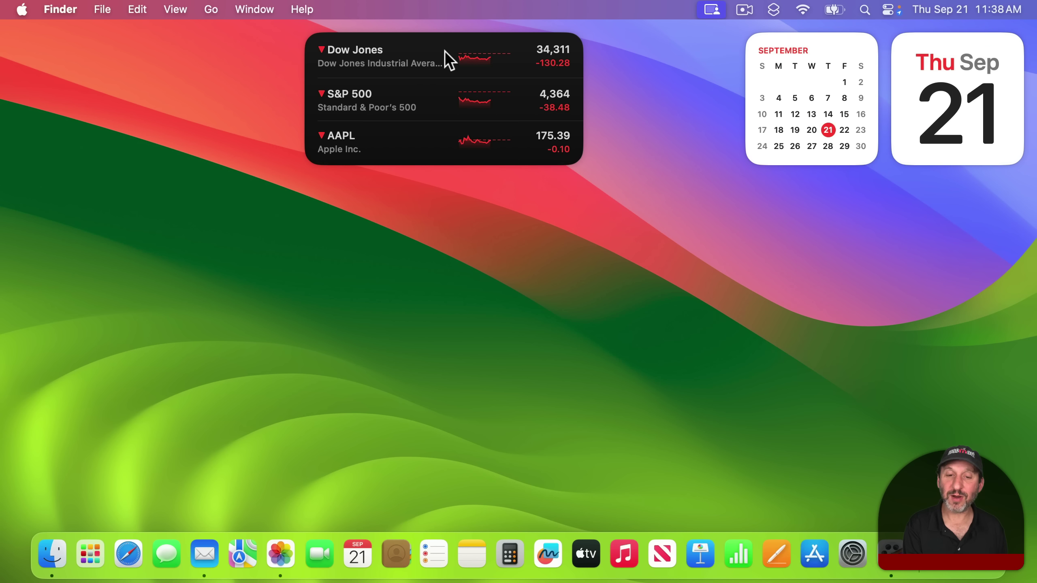
pyautogui.moveTo(440, 49); pyautogui.dragTo(149, 49)
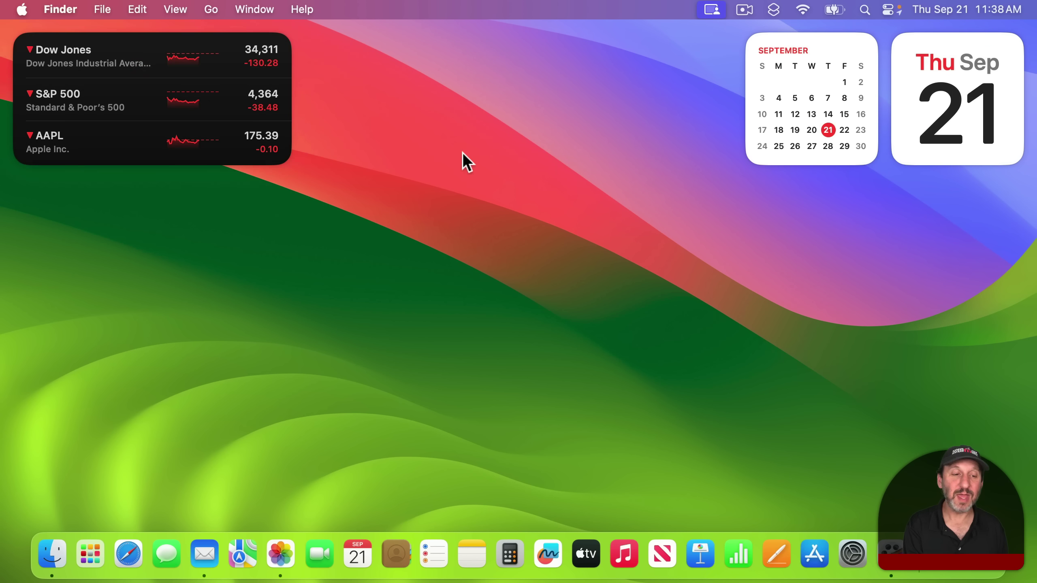
# Step: Move the Stocks widget back into Notification Center and return the Photos reference widget to the desktop's upper-left corner
pyautogui.click(977, 10)
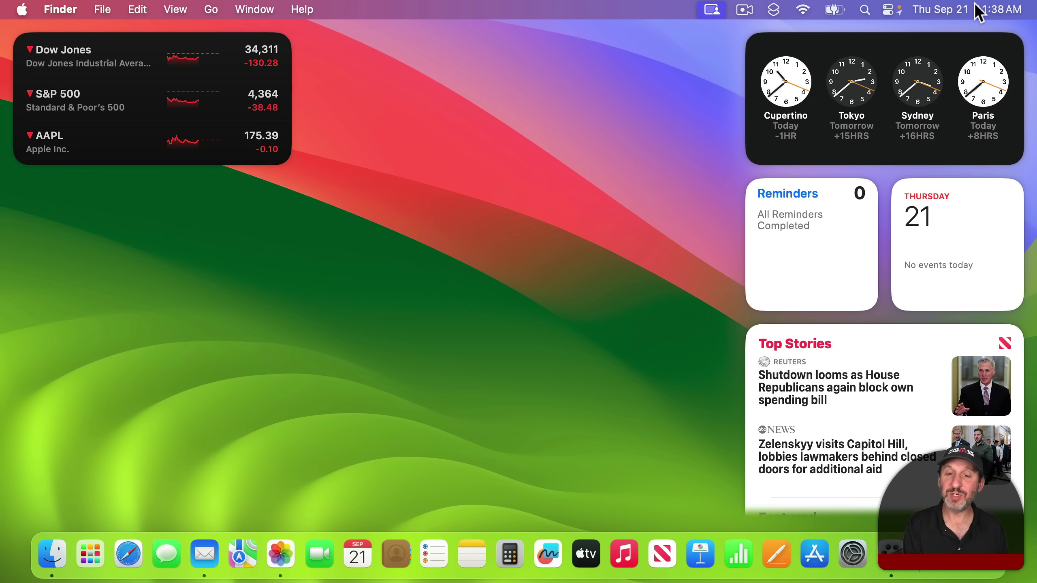
pyautogui.moveTo(149, 47); pyautogui.dragTo(822, 149)
pyautogui.scroll(-10, 862, 343)
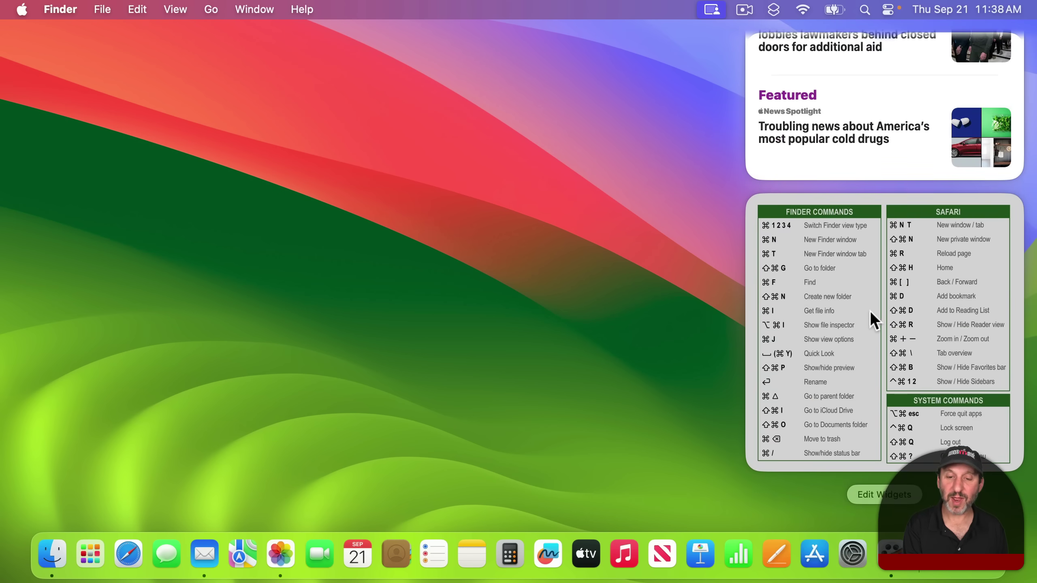
pyautogui.moveTo(870, 320); pyautogui.dragTo(132, 150)
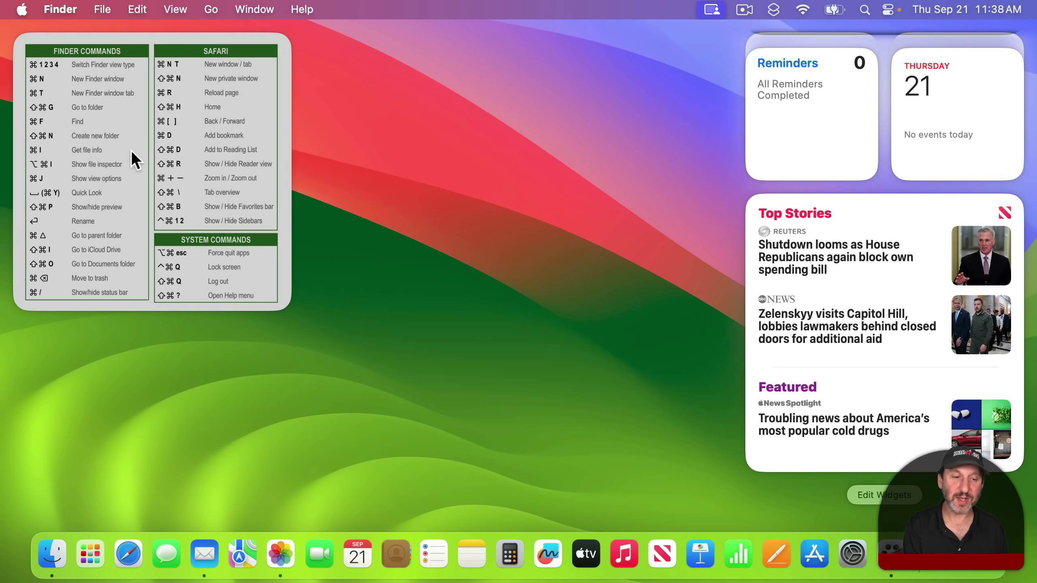